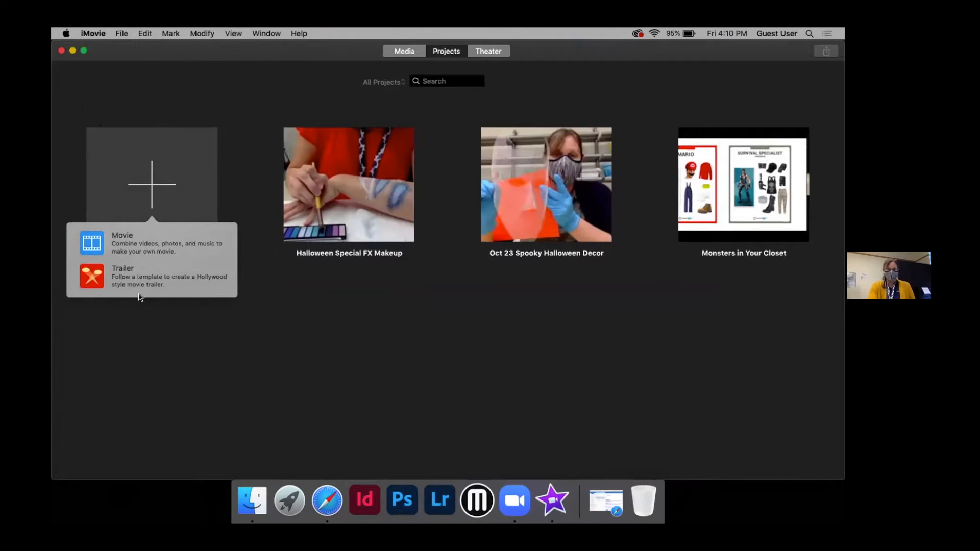
Step: Create a new movie project and import beach.jpeg, birdVideo.mp4, dogVideo.mp4 and lighthouse.jpeg from the iMovieWebinar folder
left_click(130, 237)
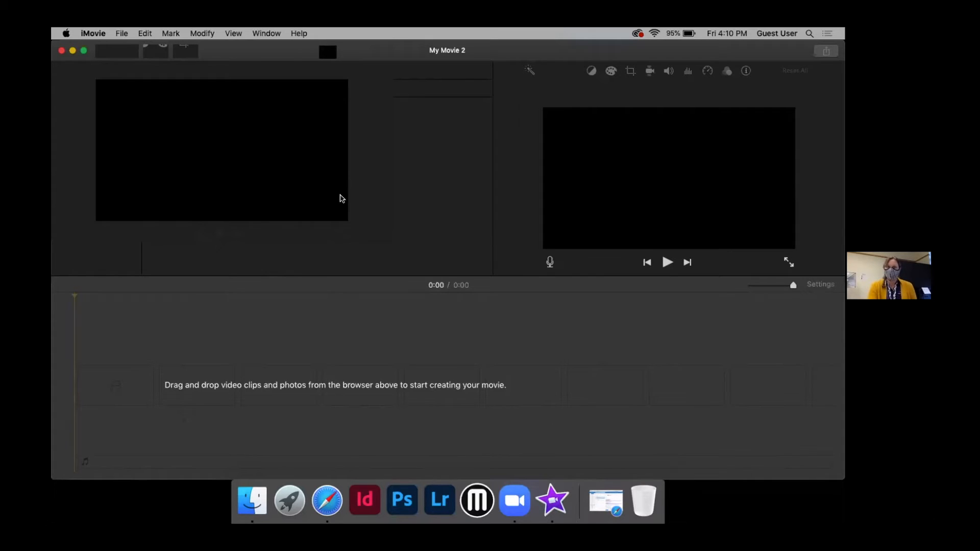
left_click(320, 197)
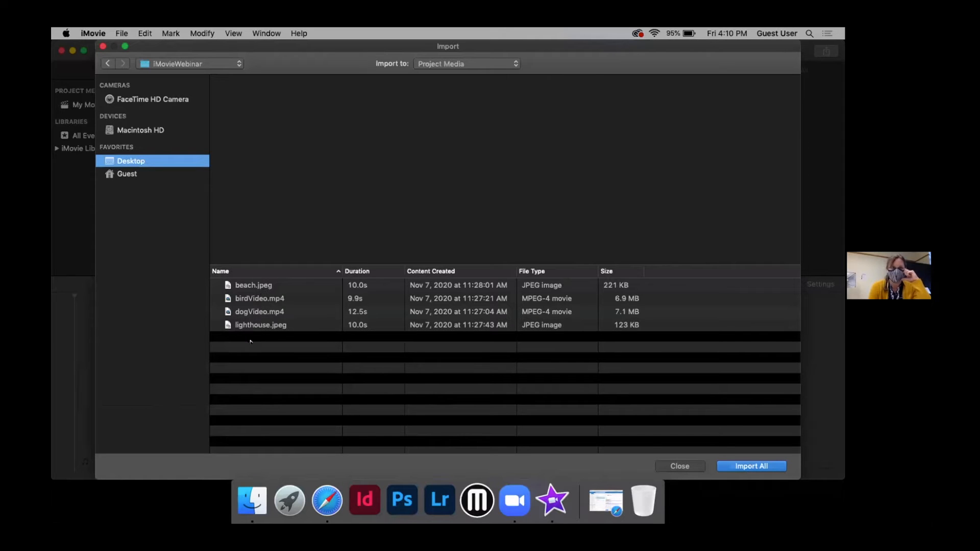
left_click(260, 289)
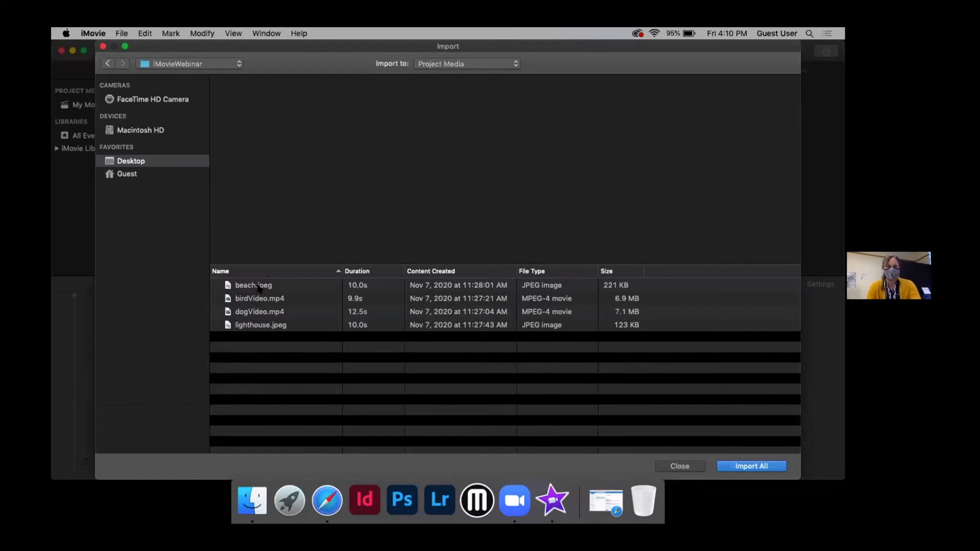
left_click(259, 289)
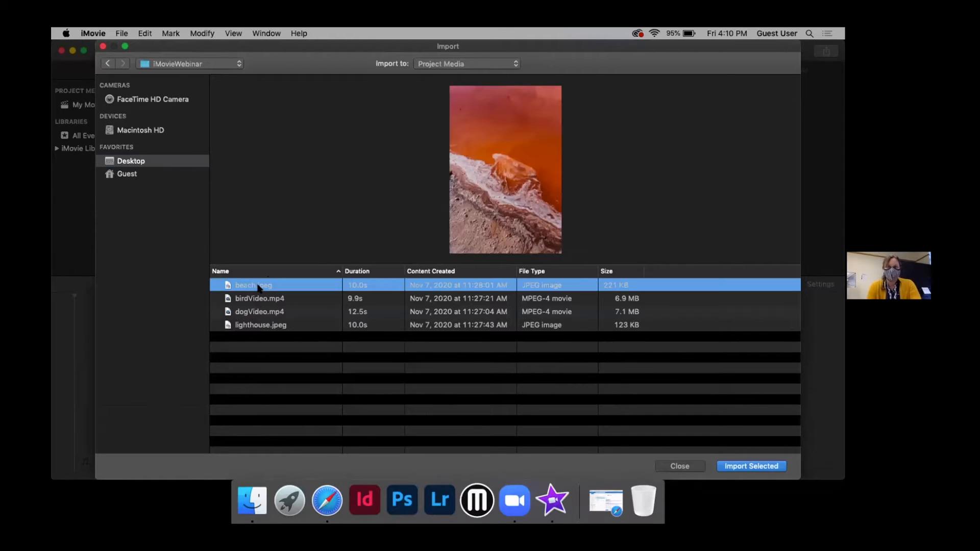
left_click(264, 328, "shift")
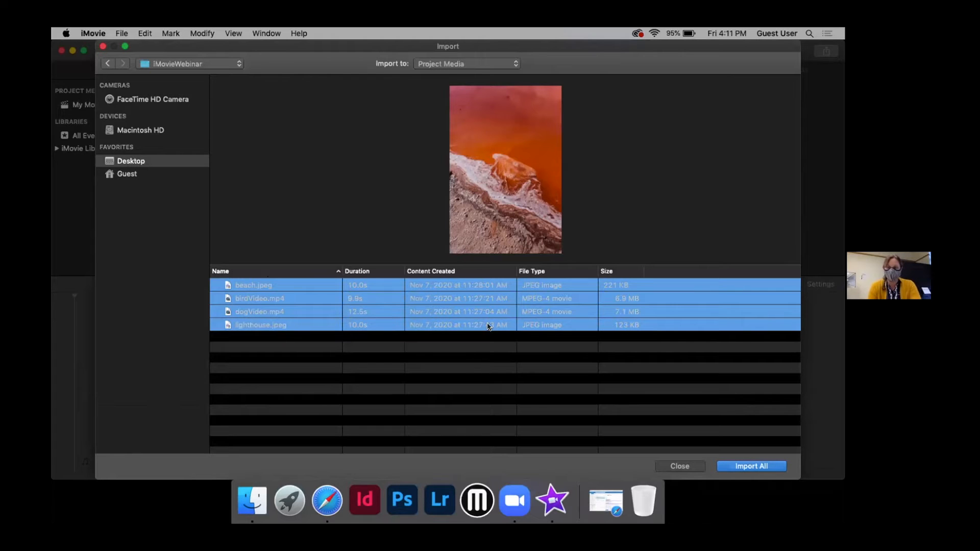
left_click(759, 468)
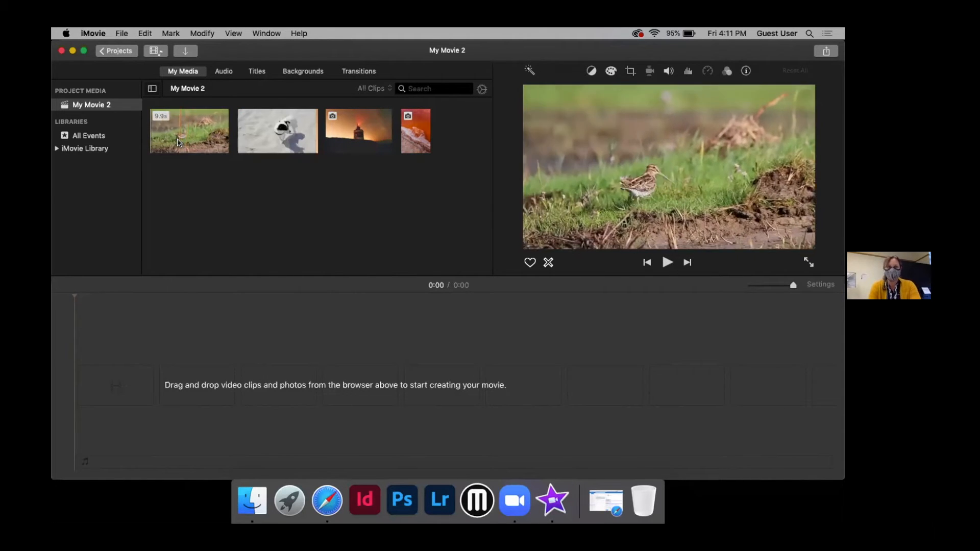
Step: Enlarge the clip thumbnails in the project's media browser to nearly the maximum clip size
left_click(482, 90)
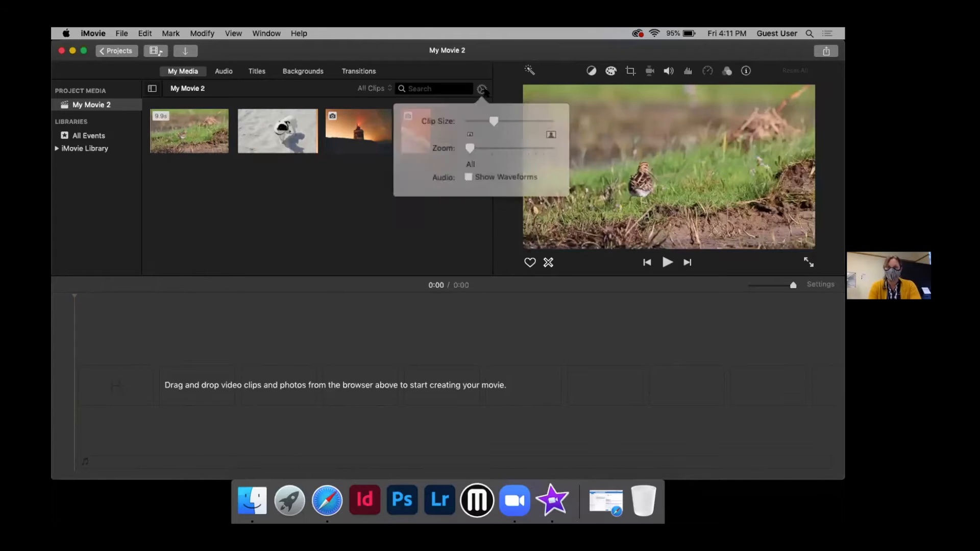
left_click_drag(494, 122, 540, 135)
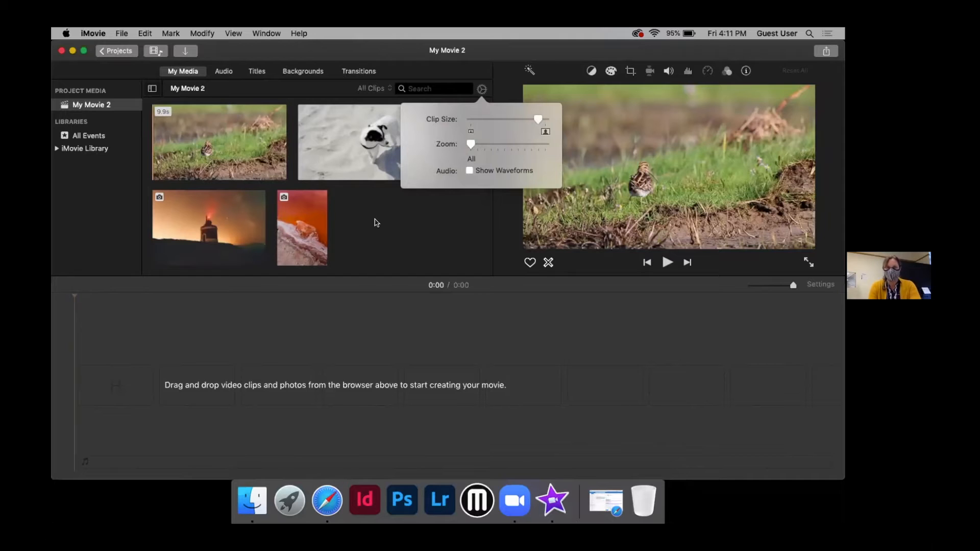
left_click(375, 220)
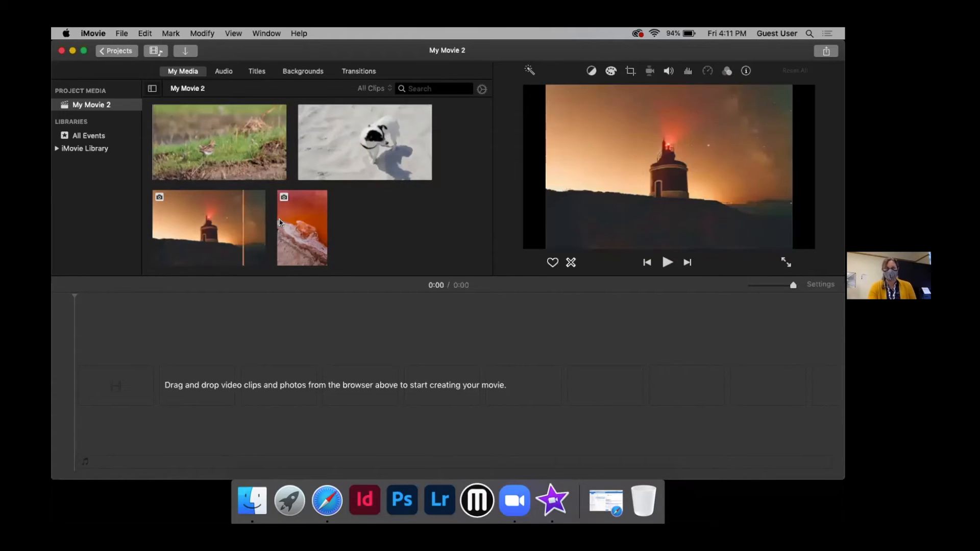
scroll(385, 197, "down", 1)
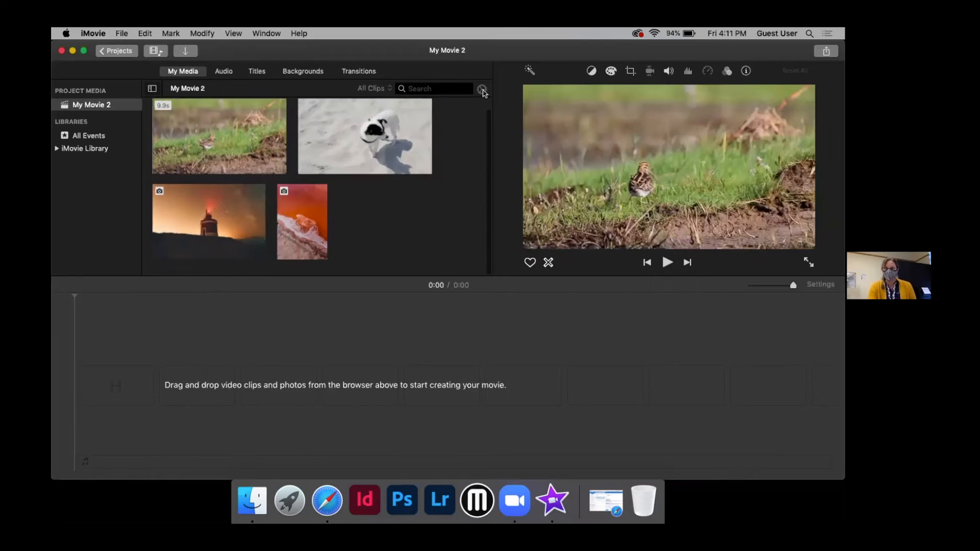
Step: Set the media browser zoom to 2s and review the expanded filmstrips of the imported clips
left_click(482, 89)
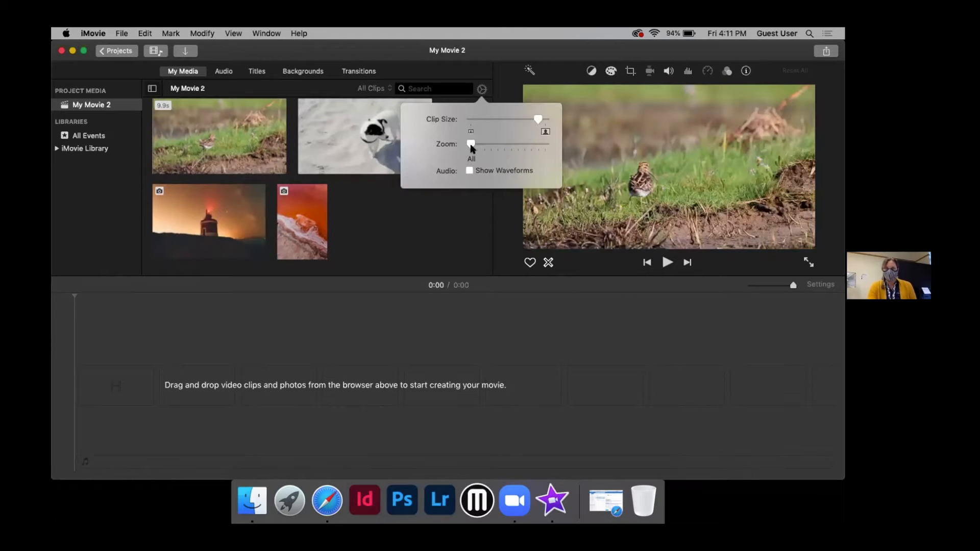
left_click_drag(472, 147, 531, 145)
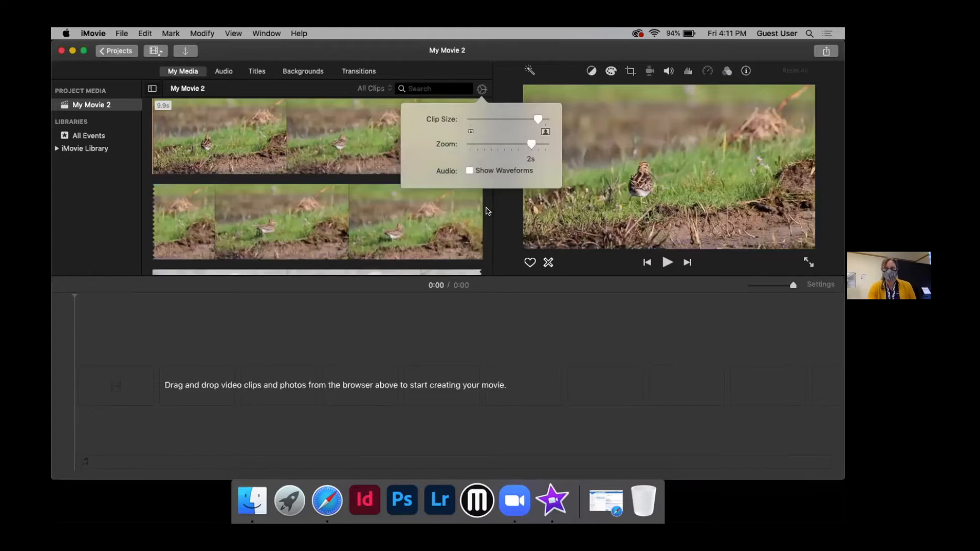
left_click(487, 211)
scroll(474, 180, "up", 2)
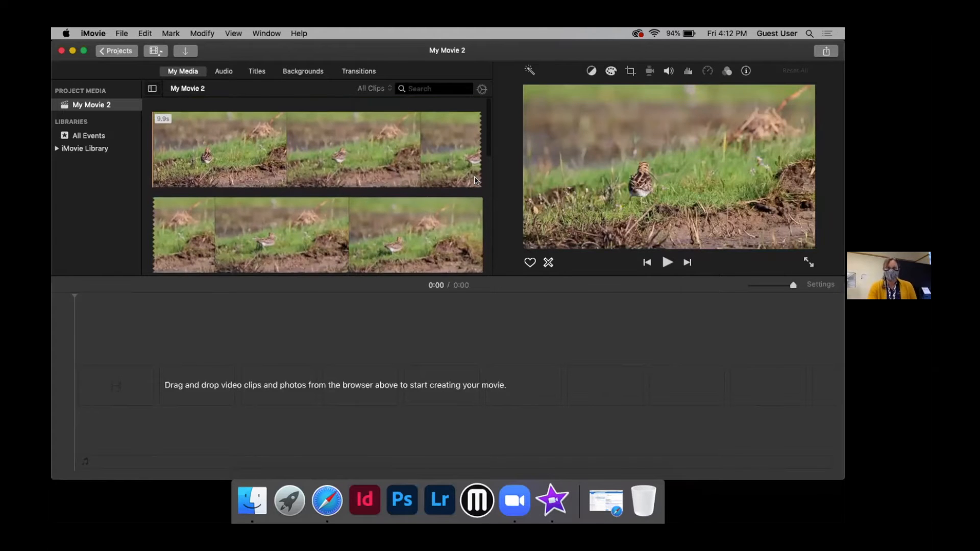
scroll(475, 179, "down", 2)
scroll(475, 179, "up", 3)
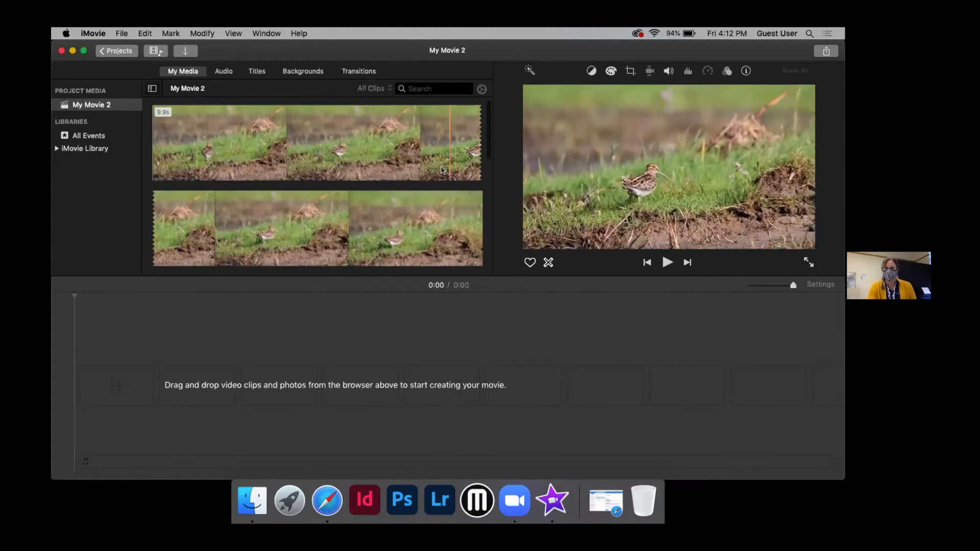
scroll(345, 223, "down", 3)
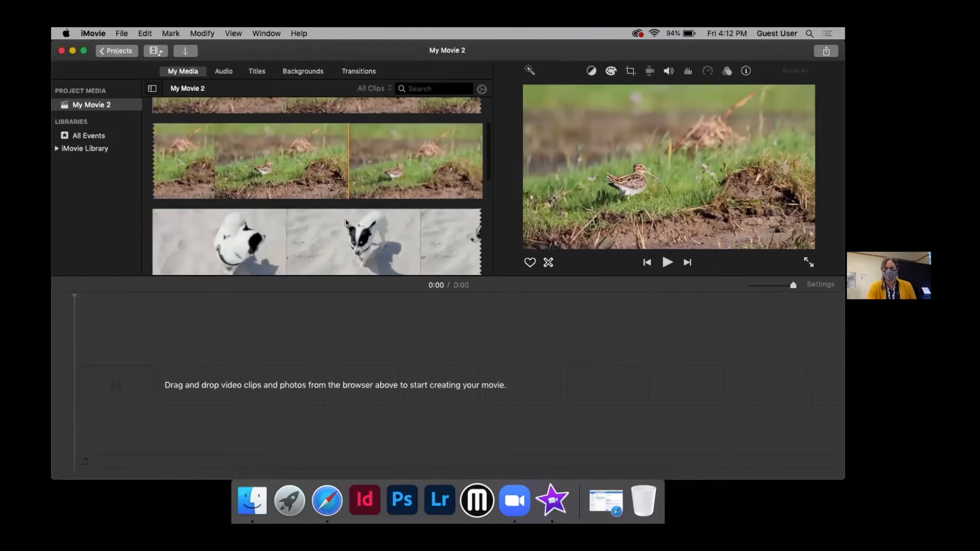
scroll(345, 223, "down", 2)
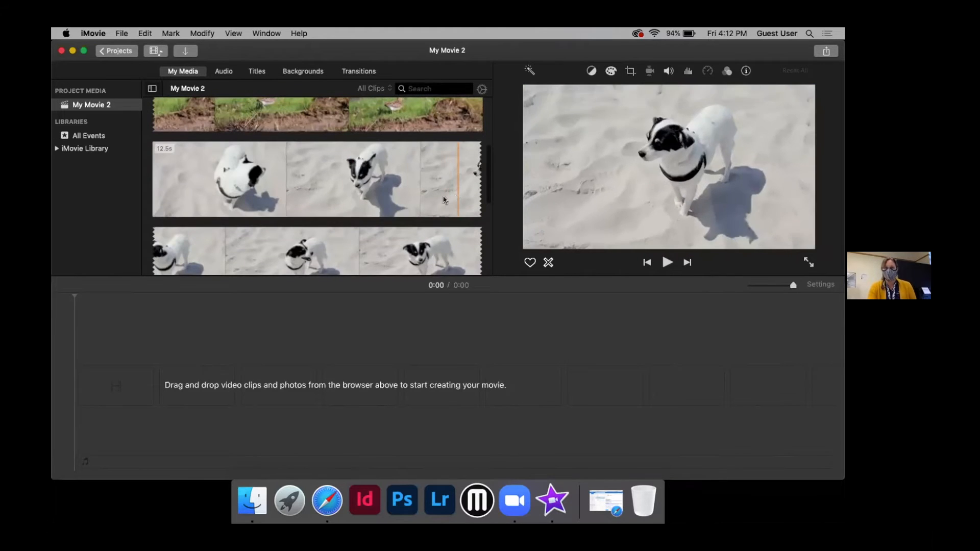
scroll(455, 199, "down", 1)
scroll(384, 208, "down", 2)
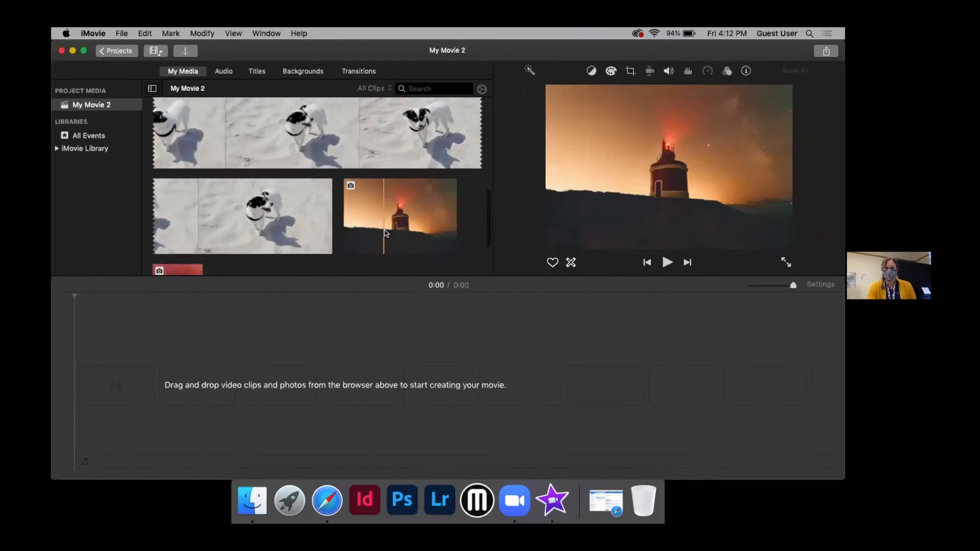
scroll(427, 228, "down", 3)
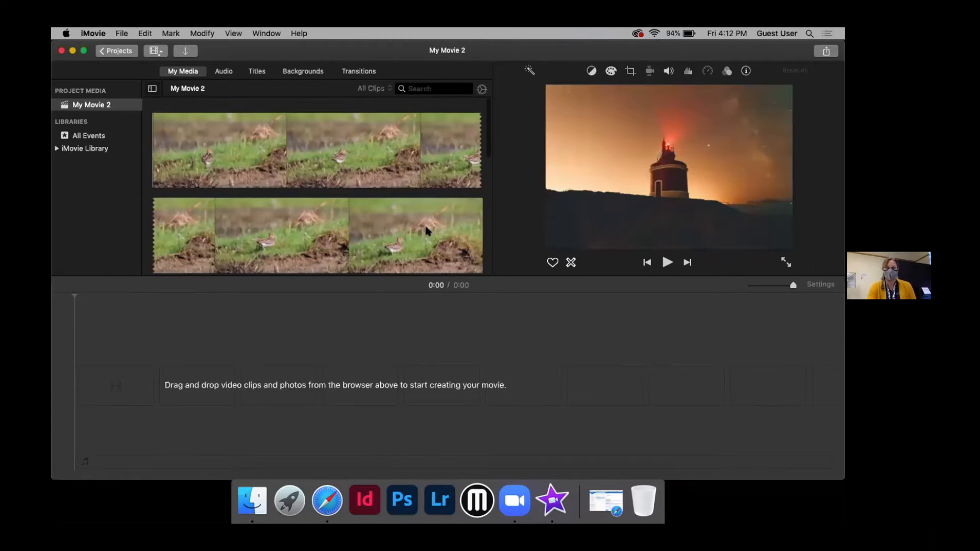
Step: Set the media browser zoom back to All and reduce the clip size to small thumbnails
left_click(482, 89)
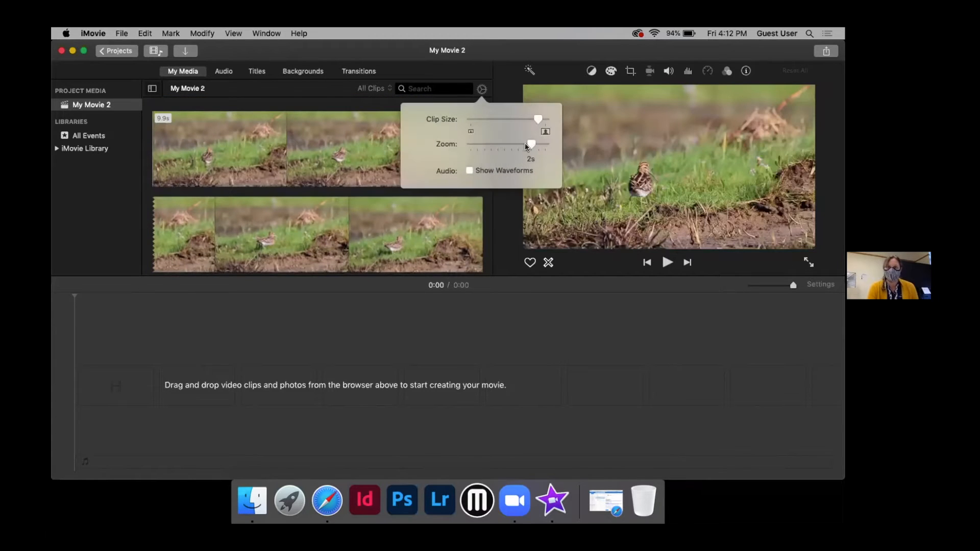
left_click_drag(530, 147, 468, 145)
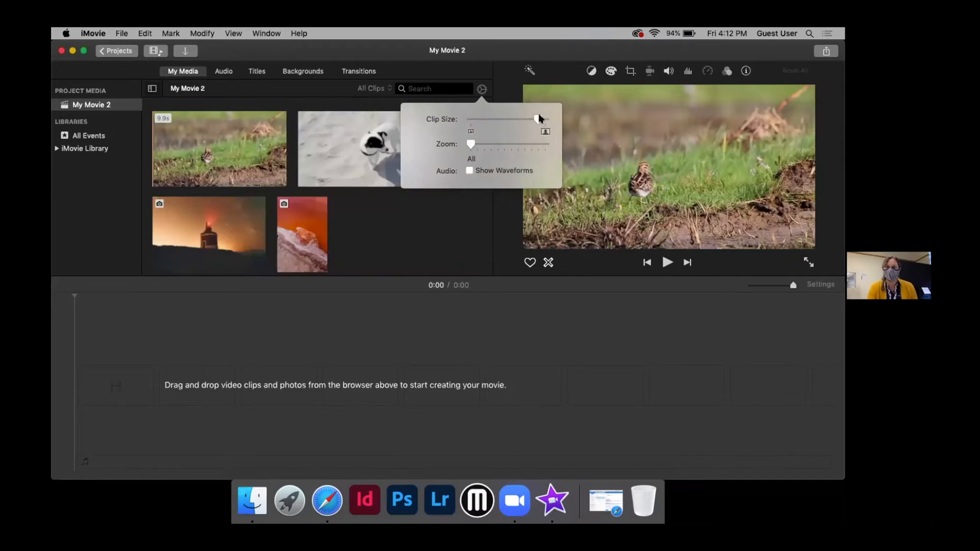
left_click_drag(522, 118, 494, 126)
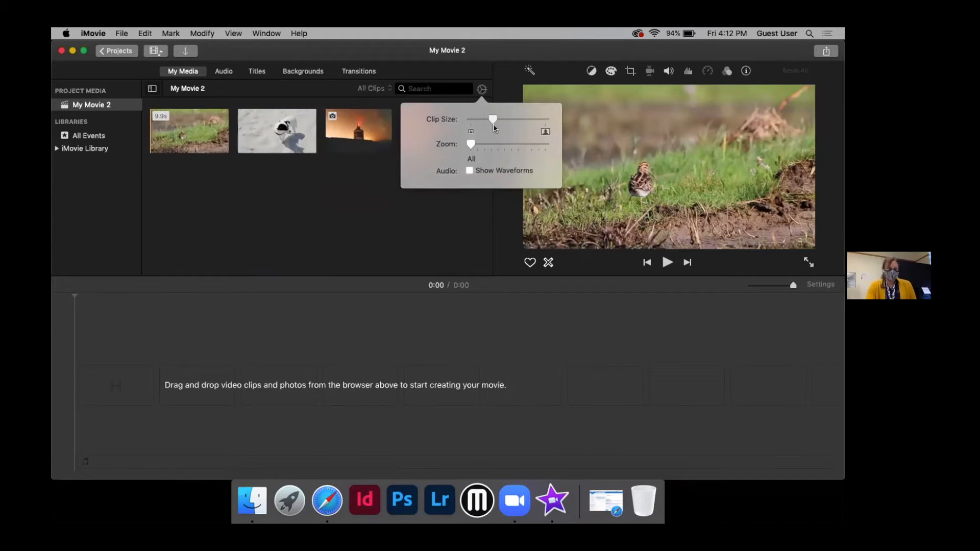
left_click(378, 196)
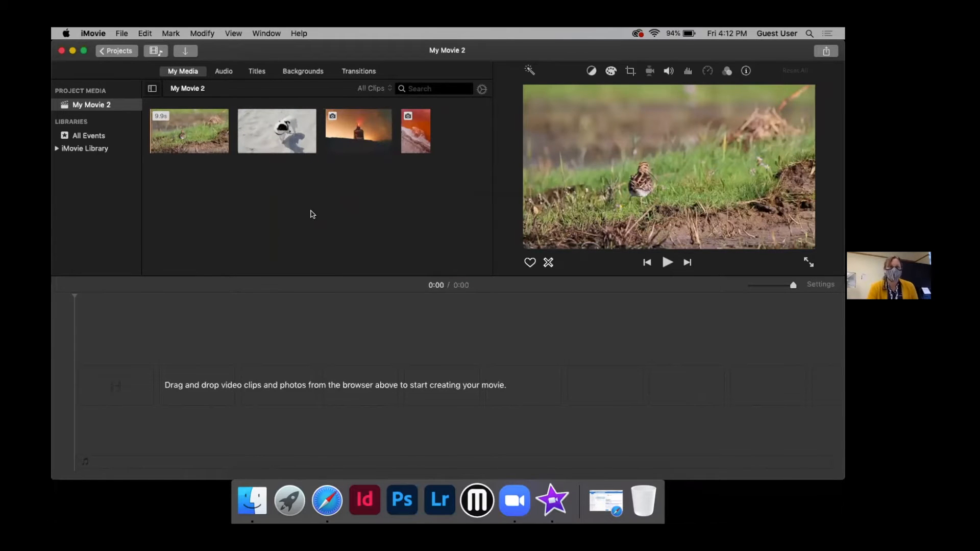
Step: Look through the available audio sources: iTunes, GarageBand and the list of sound effects
left_click(224, 71)
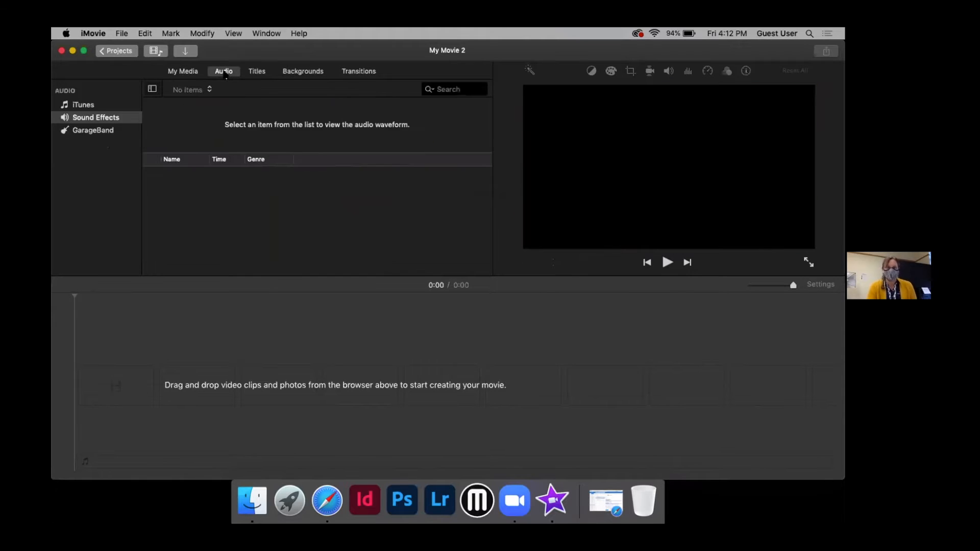
left_click(99, 109)
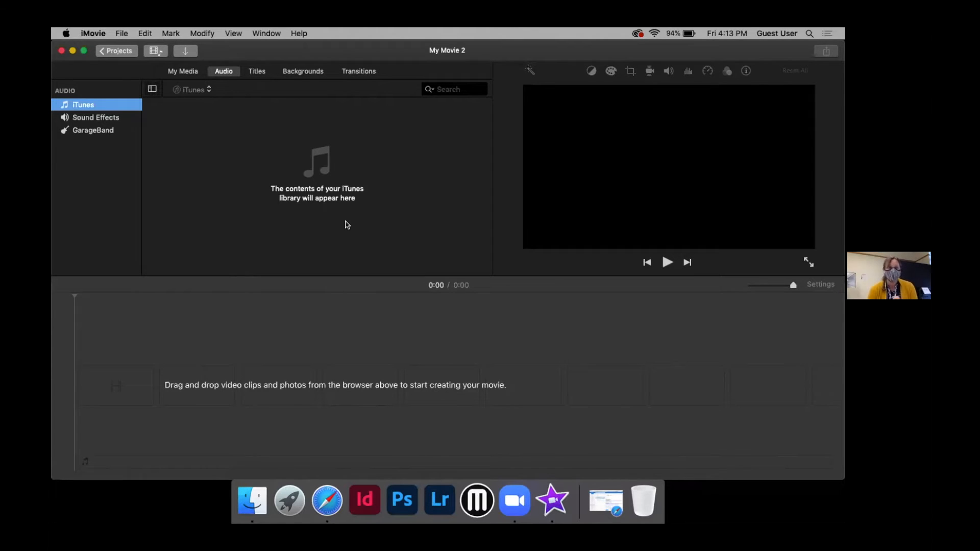
left_click(104, 135)
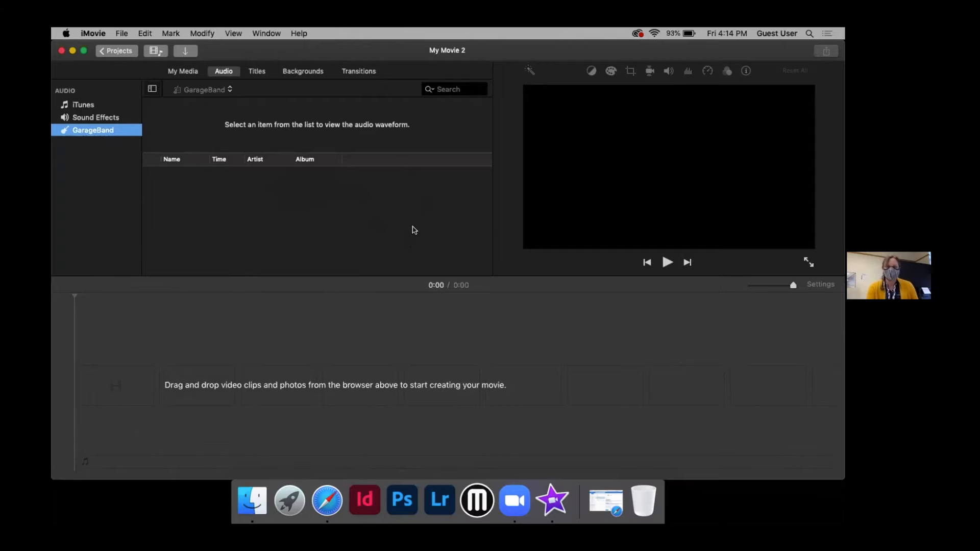
left_click(99, 118)
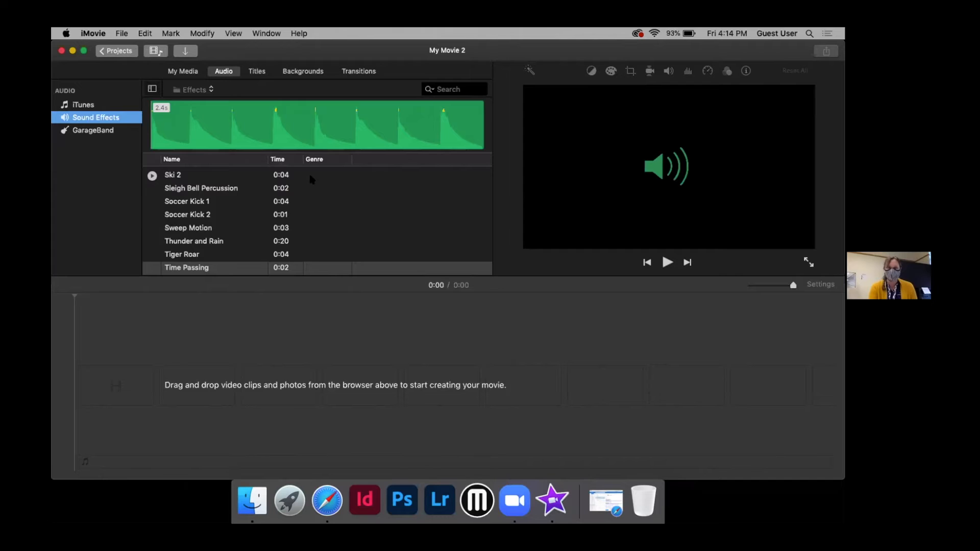
scroll(260, 224, "down", 15)
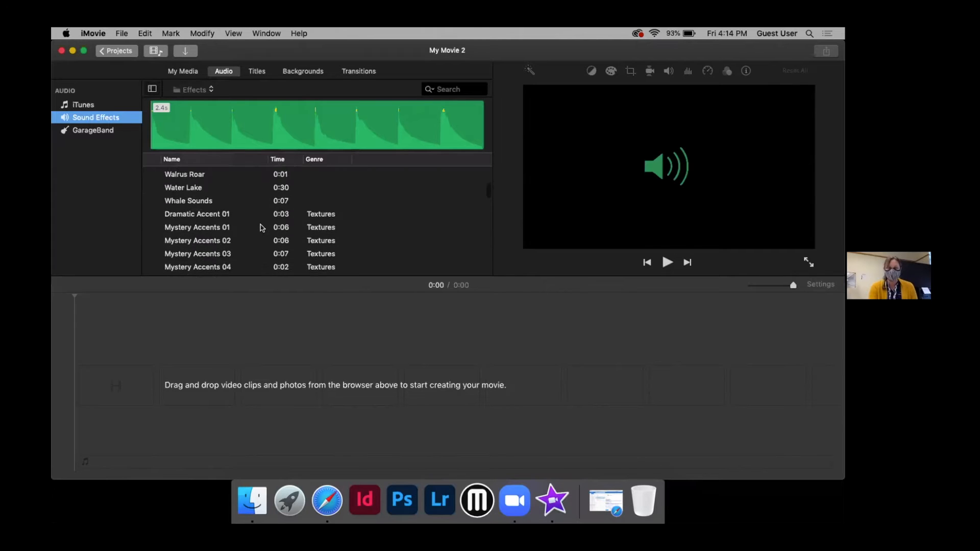
scroll(261, 228, "up", 10)
scroll(260, 227, "down", 6)
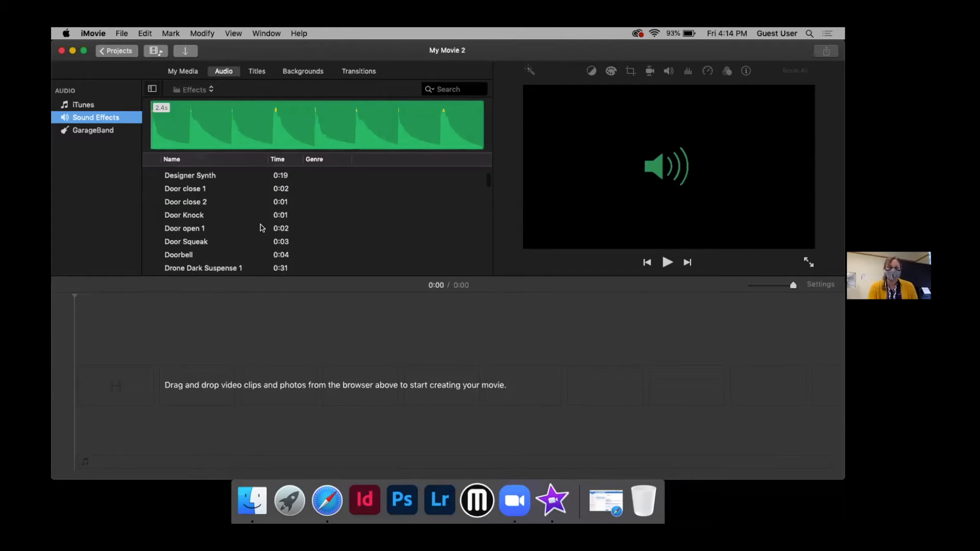
scroll(262, 228, "down", 4)
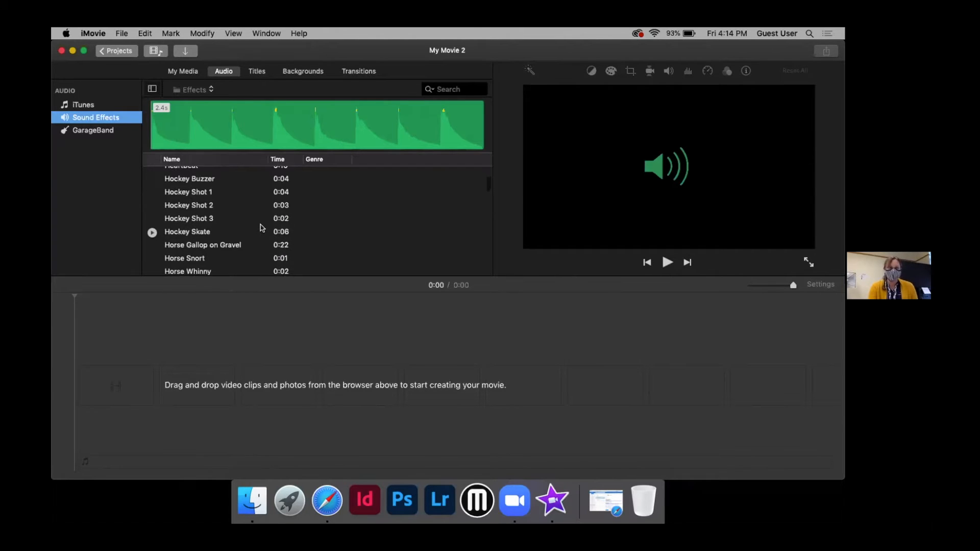
Step: Select only the section of about 1 second around the loudest peak of the Hockey Skate sound effect
left_click(203, 235)
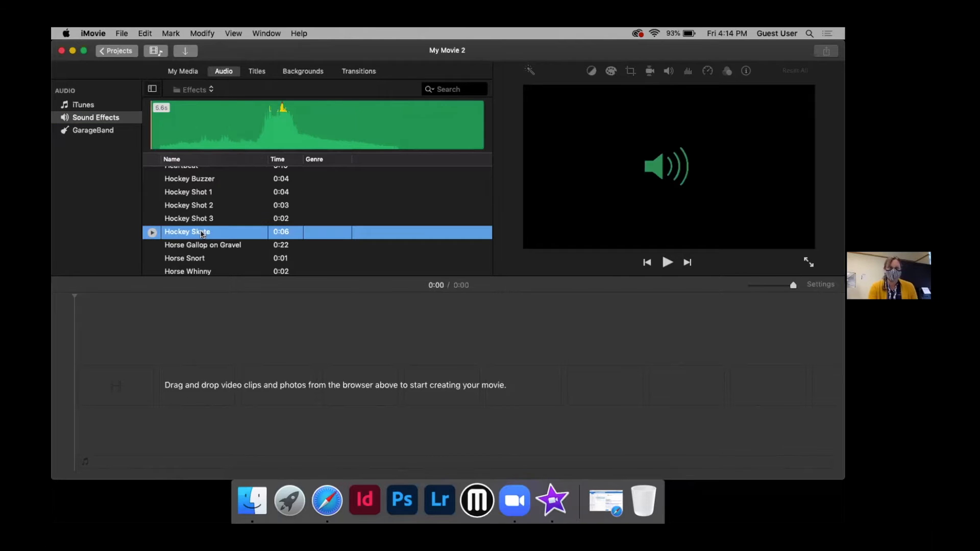
left_click(207, 132)
left_click_drag(149, 125, 250, 125)
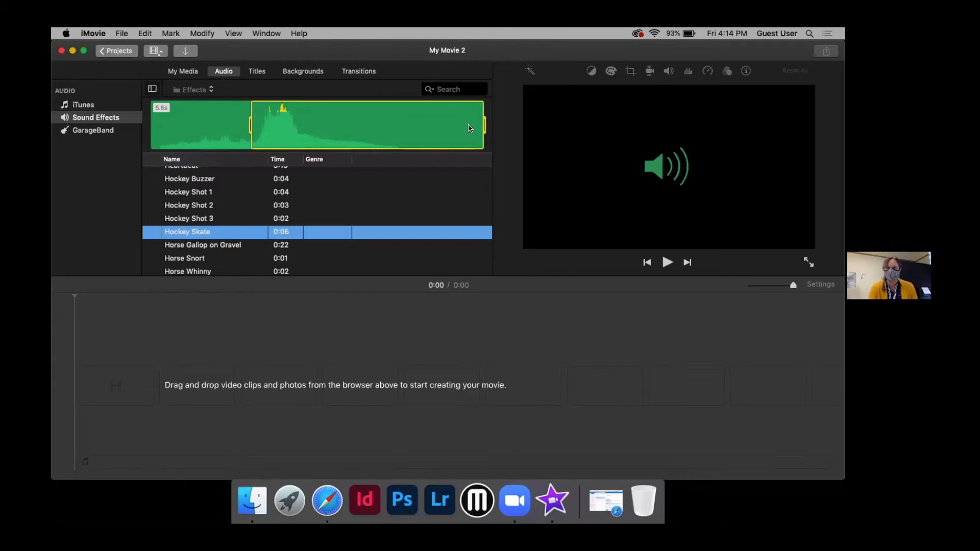
left_click_drag(480, 122, 308, 122)
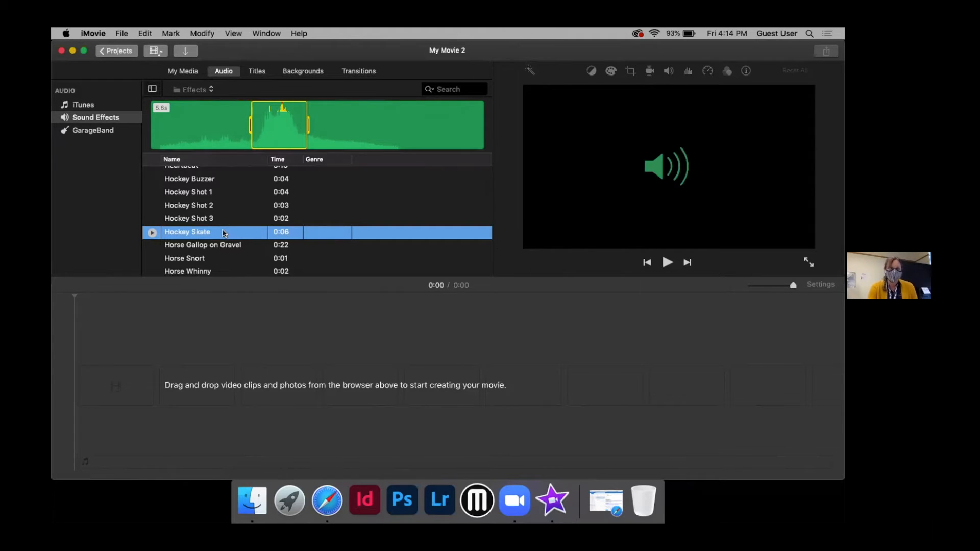
Step: Place the selected Hockey Skate section on the timeline's audio track and return to the project's media
left_click_drag(178, 437, 100, 449)
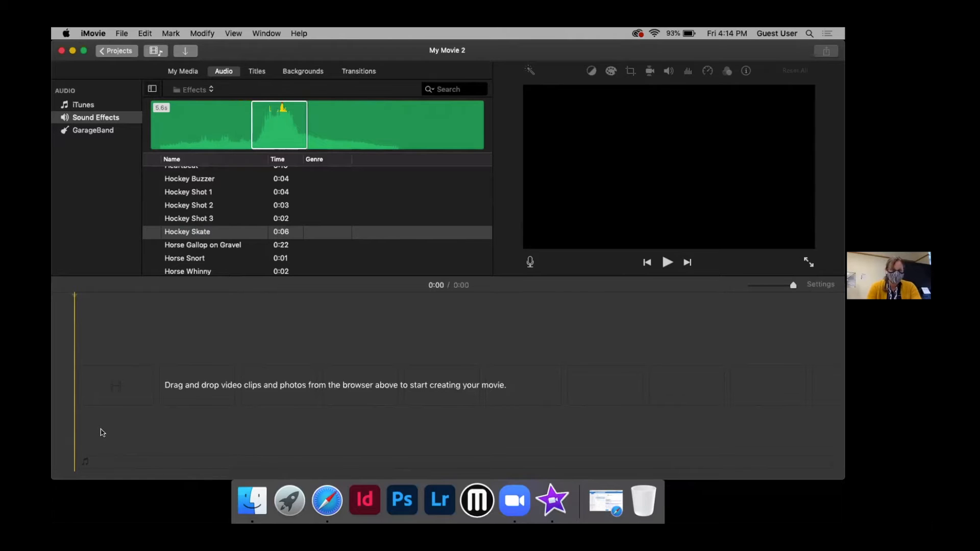
left_click(209, 235)
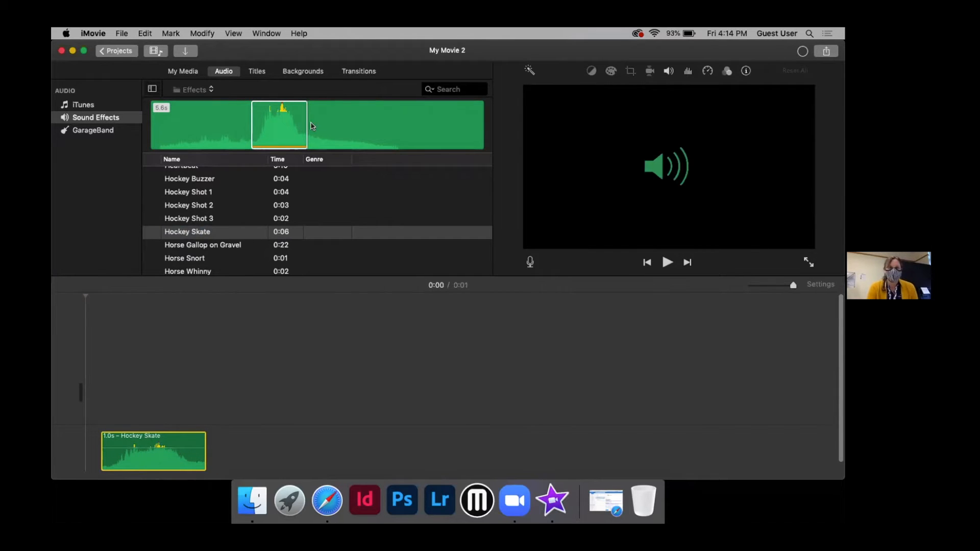
left_click(190, 73)
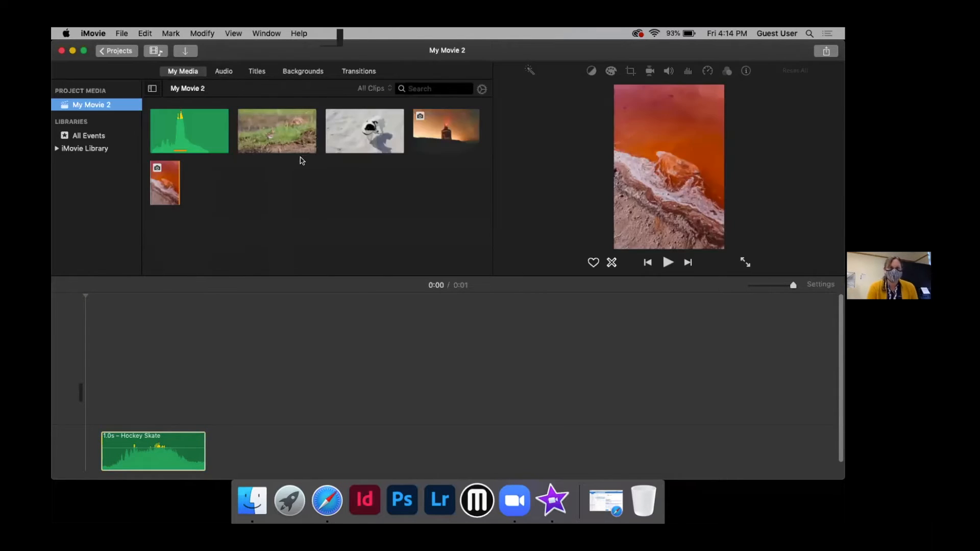
Step: Add the bird video to the timeline and place the lighthouse photo directly before it on the main track
left_click_drag(158, 418, 139, 403)
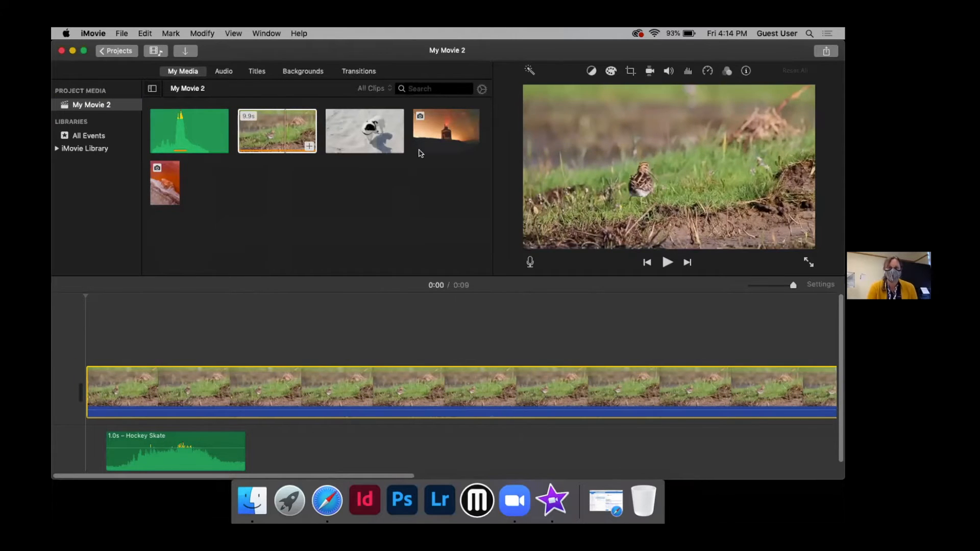
left_click_drag(429, 142, 90, 365)
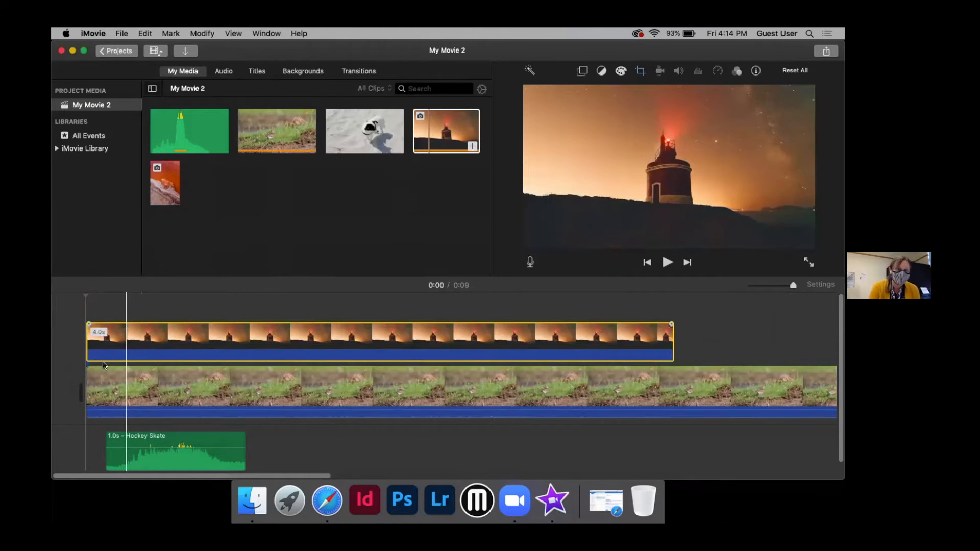
left_click_drag(102, 365, 91, 384)
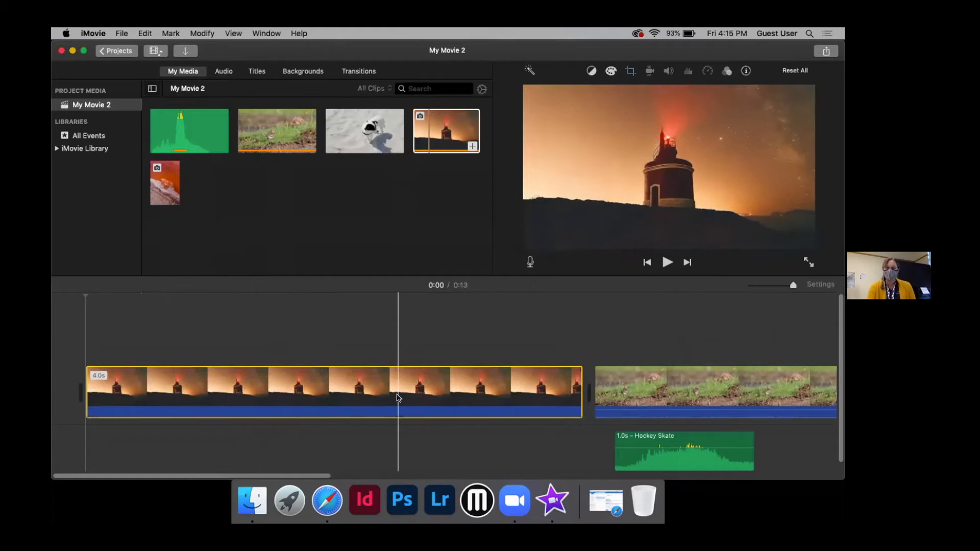
Step: Move the lighthouse photo above the bird video as an overlay and return it to the start of the main track
left_click_drag(399, 397, 494, 342)
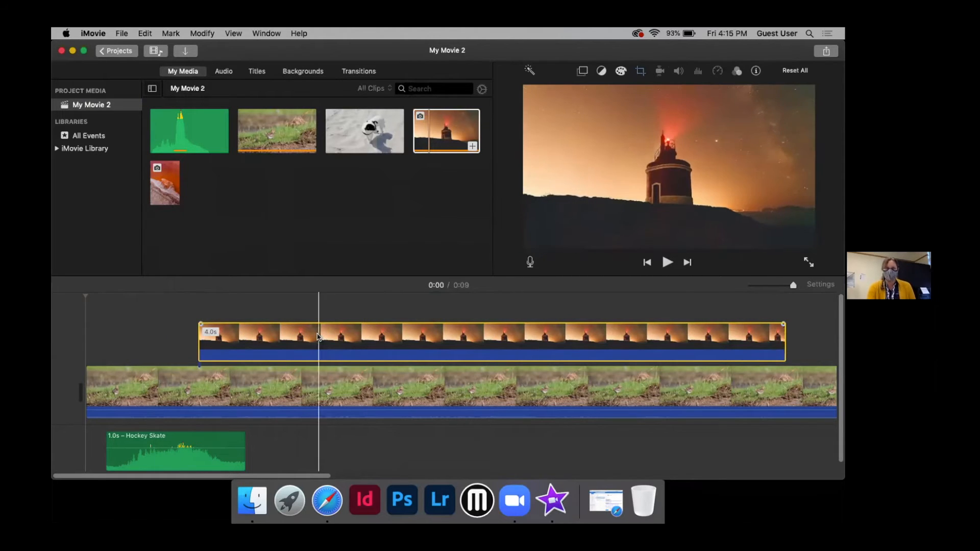
left_click_drag(317, 337, 184, 380)
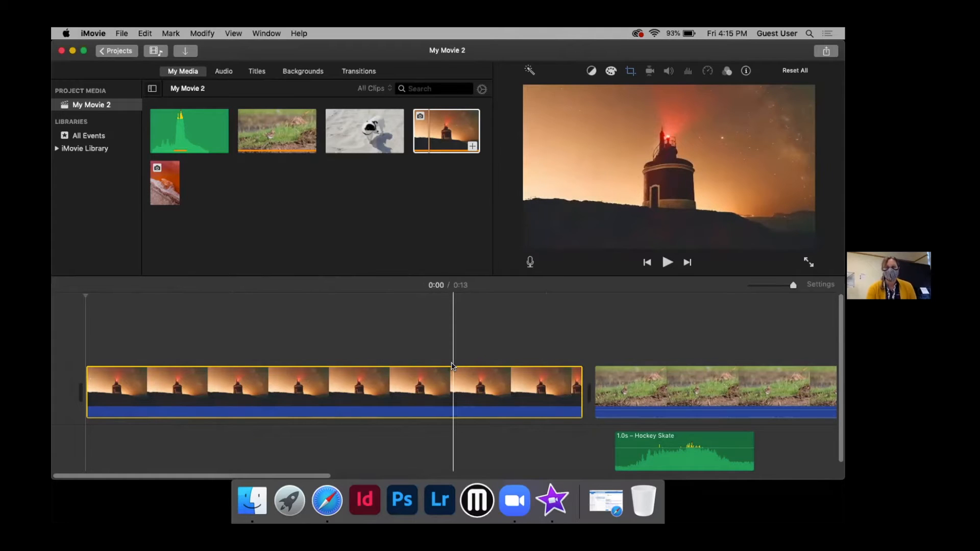
scroll(510, 365, "right", 3)
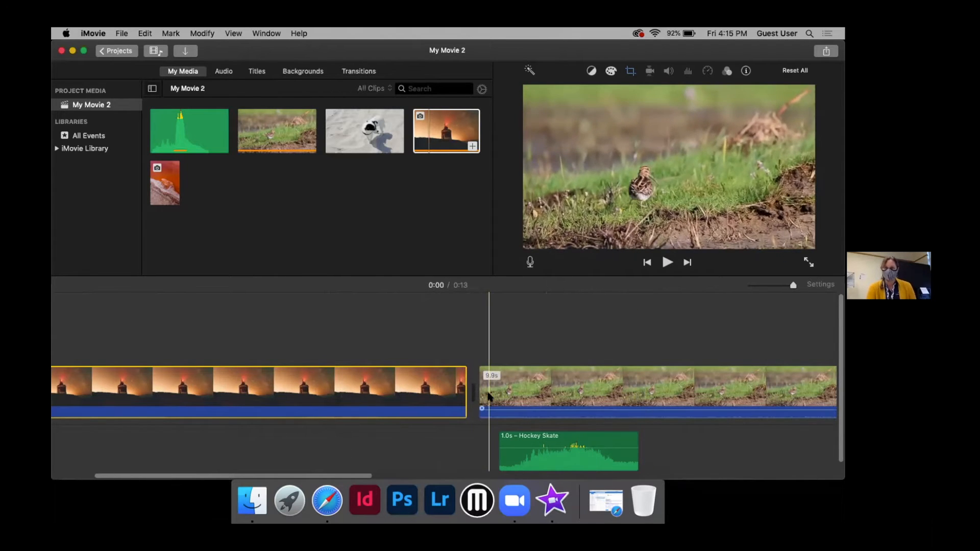
Step: Browse the title styles and place the Clouds title over the lighthouse photo at the start of the movie
left_click(258, 75)
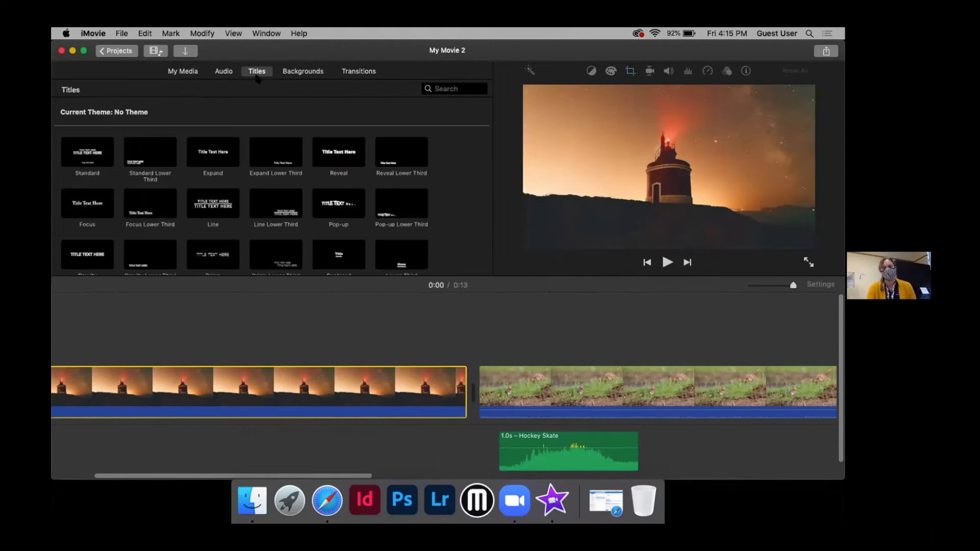
scroll(323, 166, "down", 3)
scroll(323, 167, "up", 3)
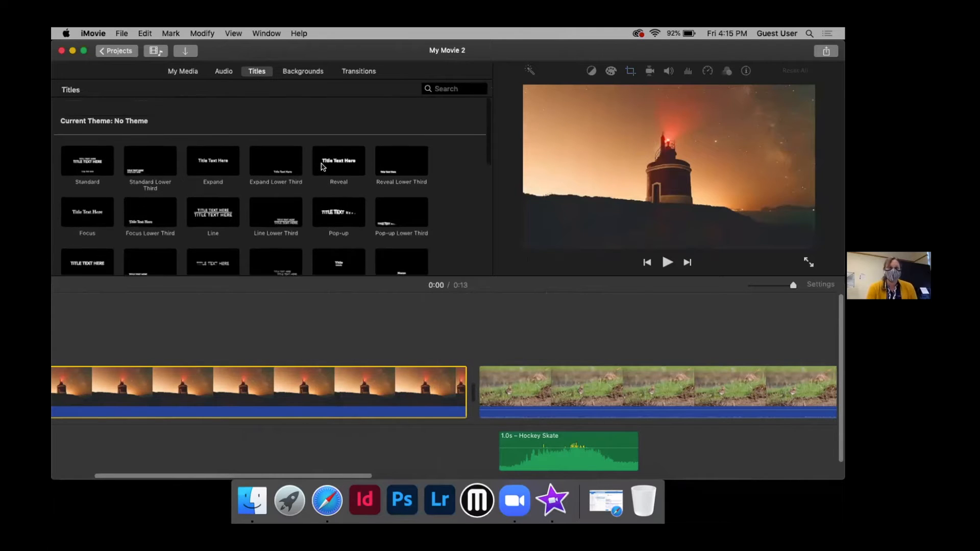
left_click(91, 157)
scroll(169, 176, "down", 5)
scroll(176, 178, "down", 3)
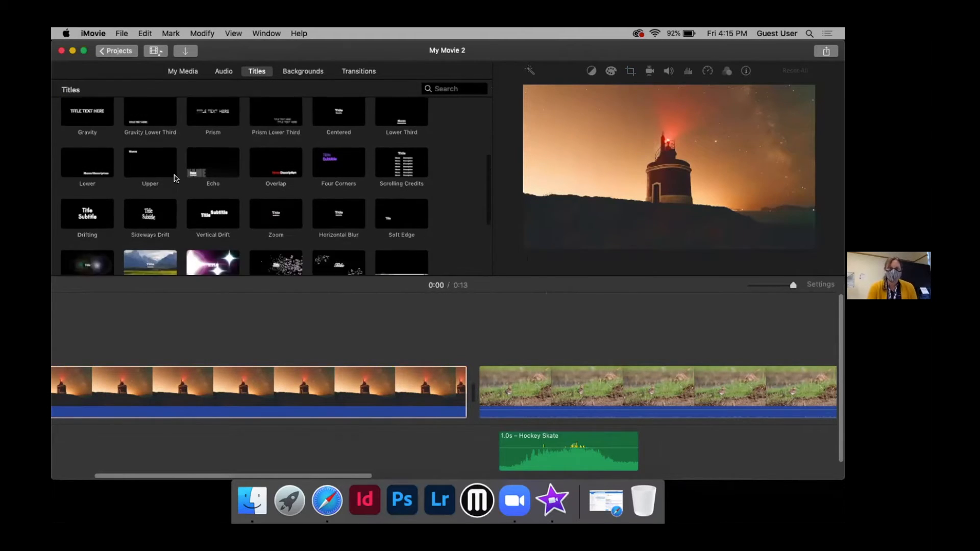
scroll(176, 179, "down", 3)
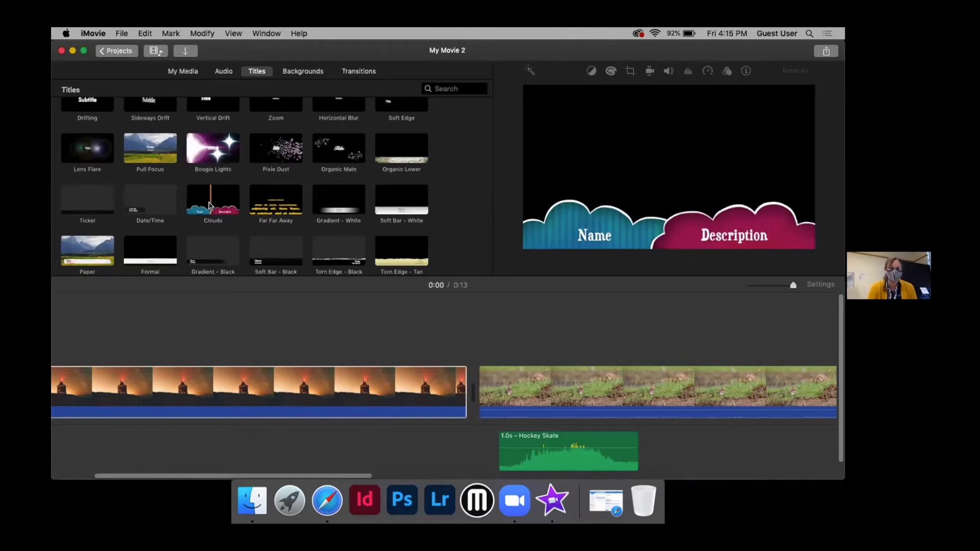
scroll(152, 305, "left", 5)
left_click_drag(213, 200, 90, 336)
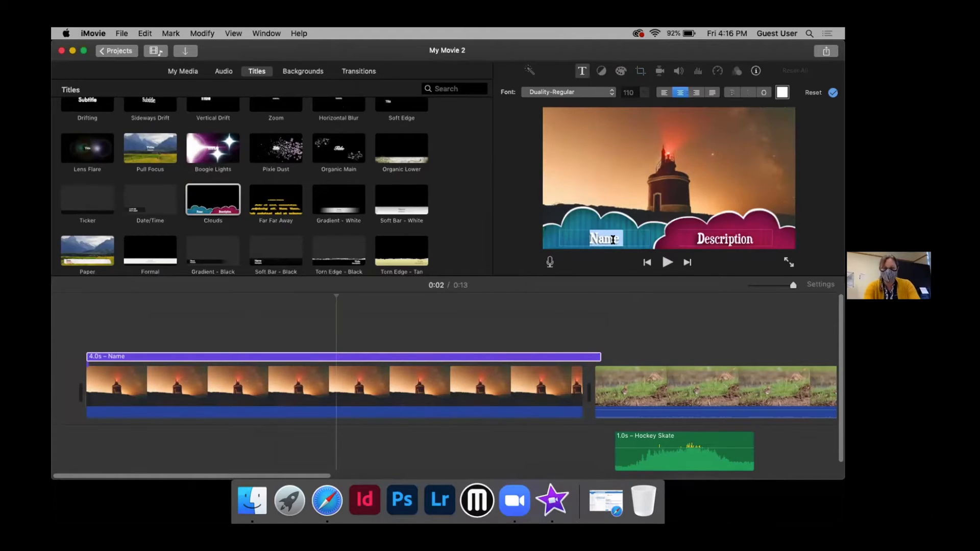
Step: Replace the Clouds title's name text with "Demo" and its description text with "Heart"
type("Demo")
double_click(706, 239)
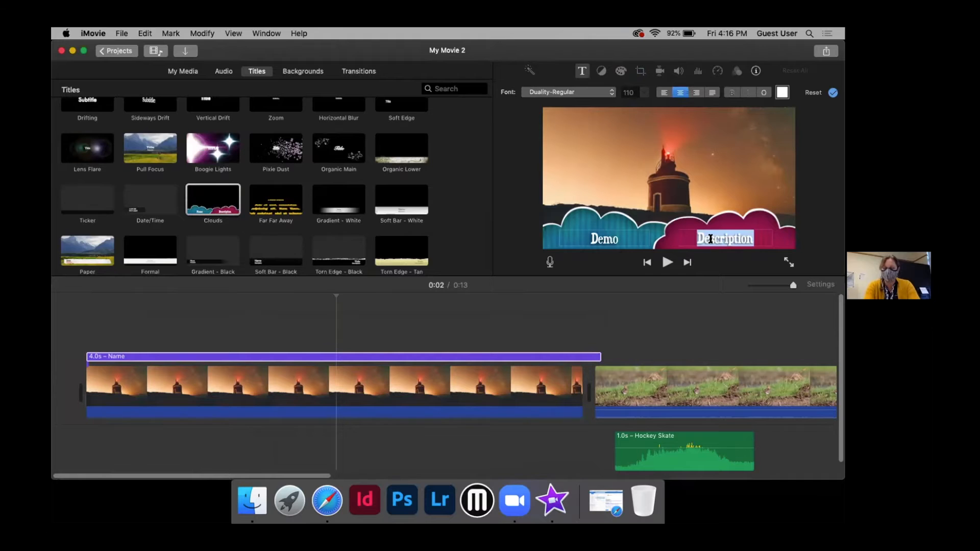
type("Heart")
double_click(699, 231)
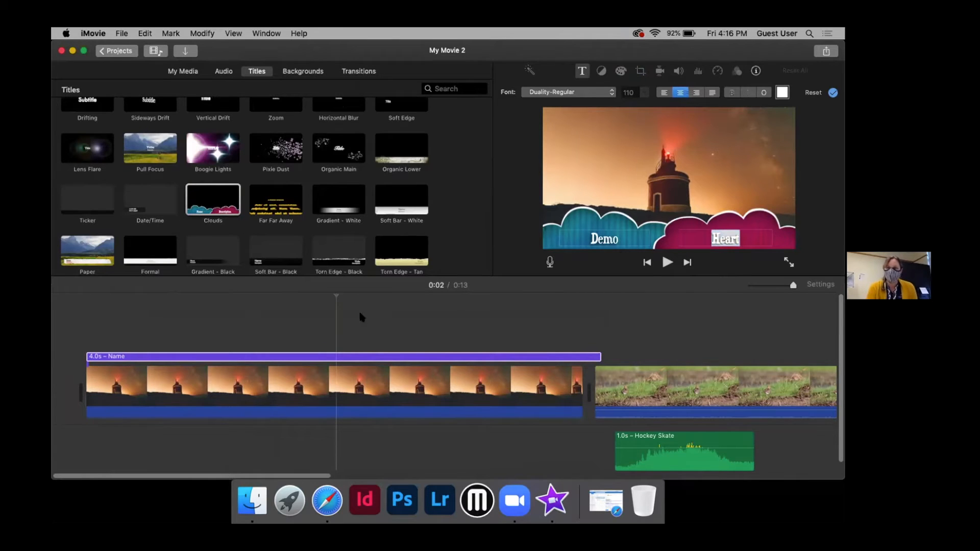
left_click(108, 325)
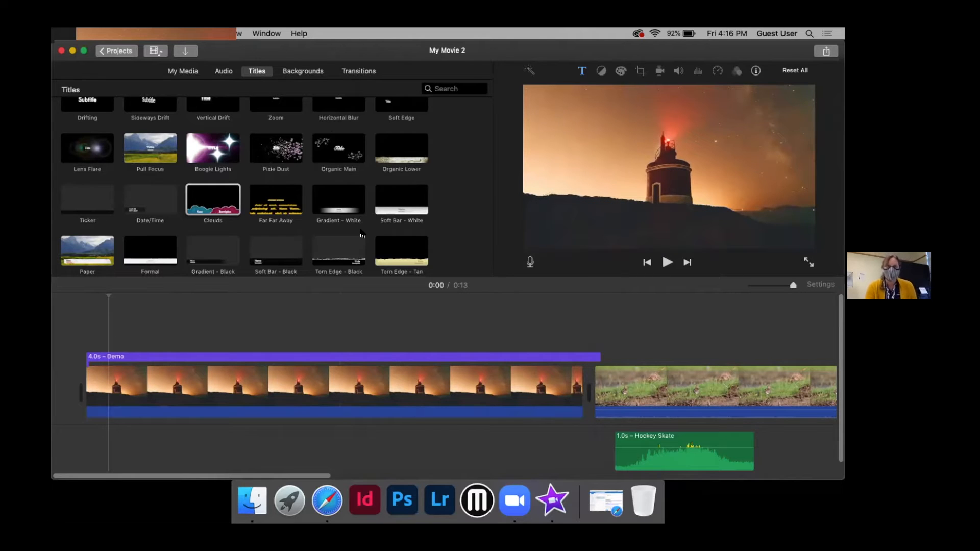
Step: Look through the maps and backgrounds and place Blue Marble Globe above the lighthouse photo at the start of the timeline
scroll(336, 169, "up", 10)
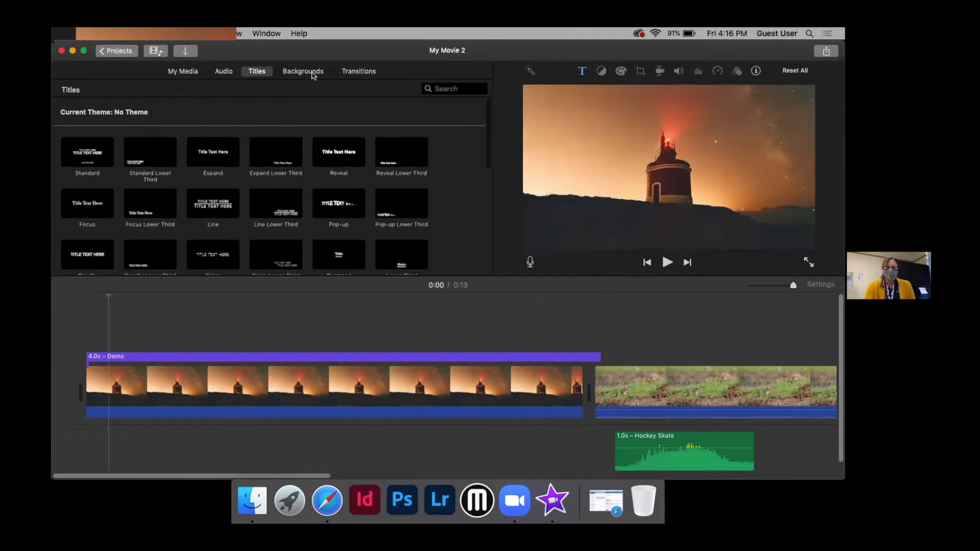
left_click(313, 73)
scroll(322, 211, "down", 5)
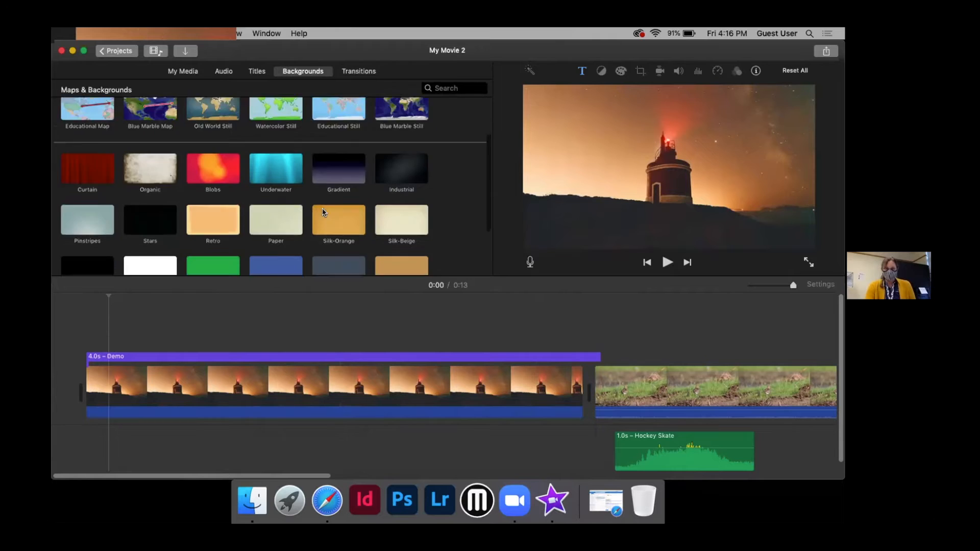
scroll(322, 211, "up", 5)
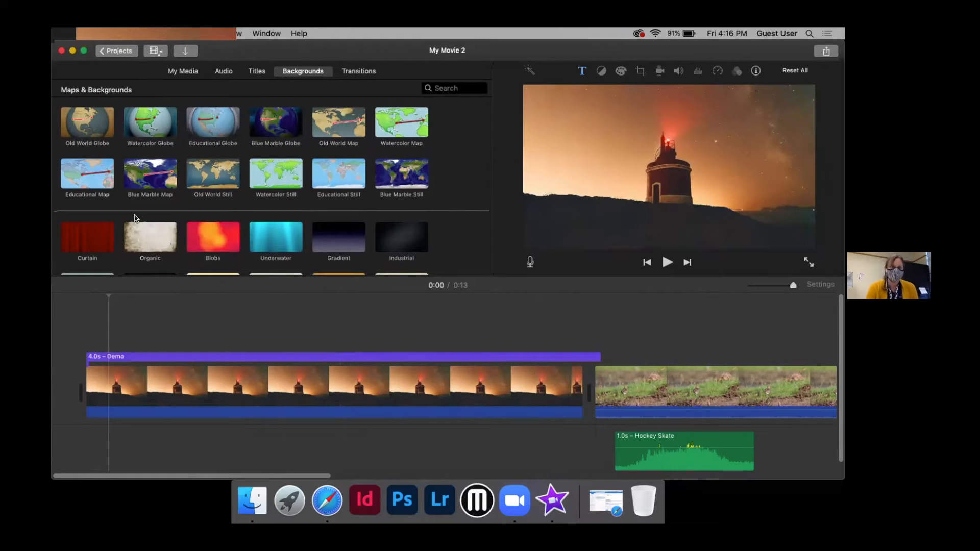
left_click_drag(276, 123, 91, 410)
left_click_drag(90, 410, 86, 437)
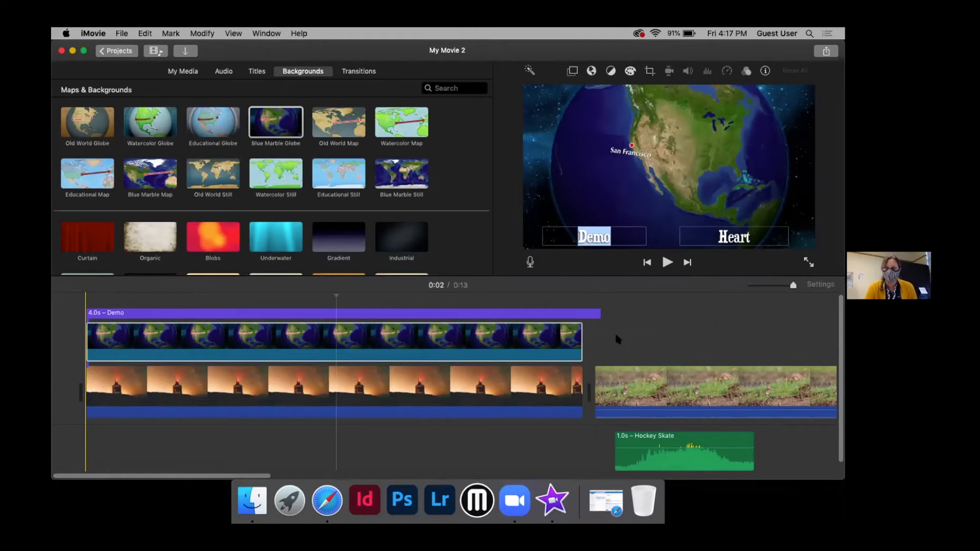
Step: Scrub through the opening to preview the globe animation with the title, and look over the remaining backgrounds
left_click(153, 311)
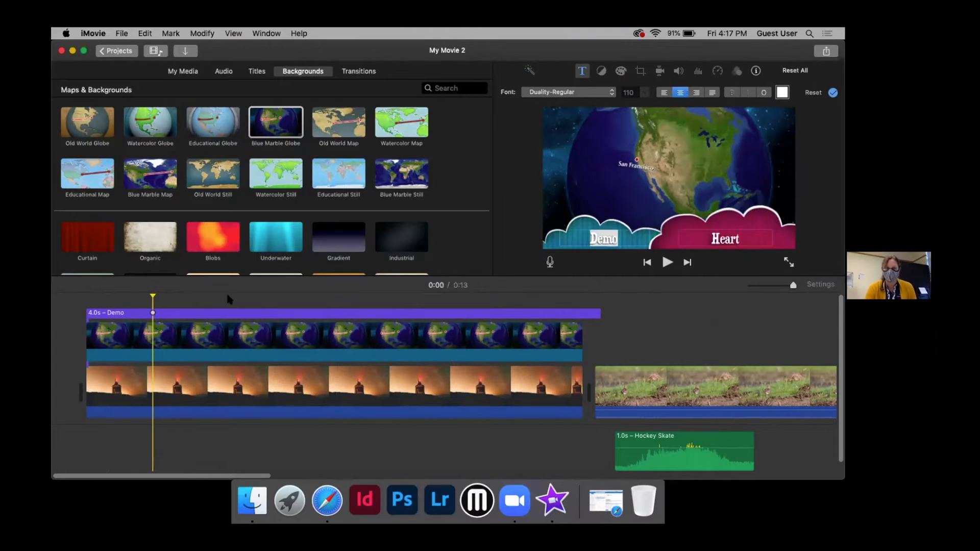
left_click_drag(225, 298, 307, 299)
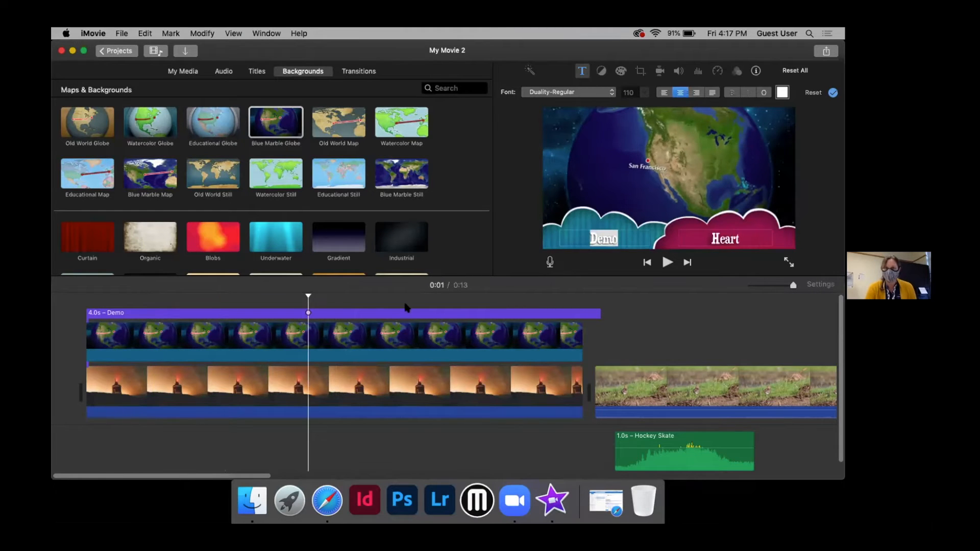
left_click_drag(386, 303, 544, 293)
left_click(573, 300)
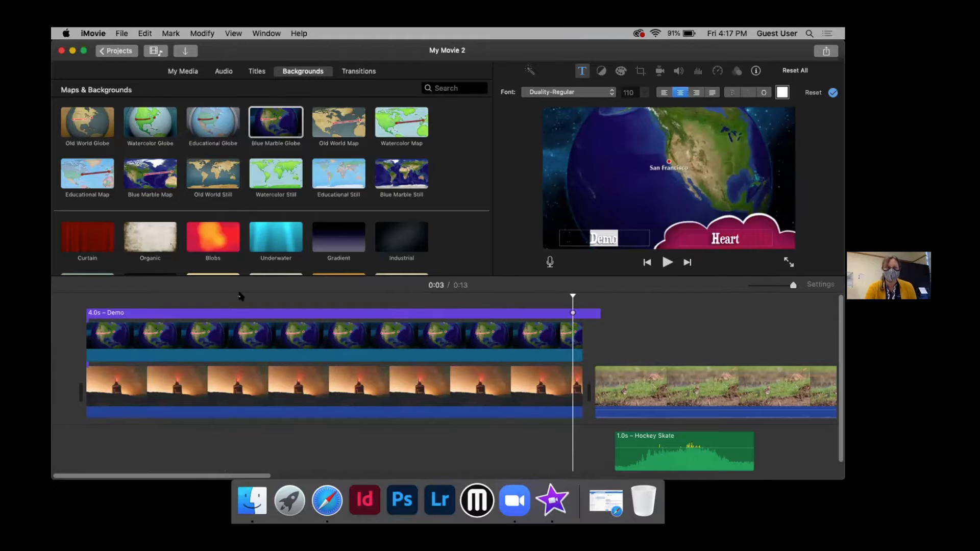
left_click_drag(136, 301, 248, 307)
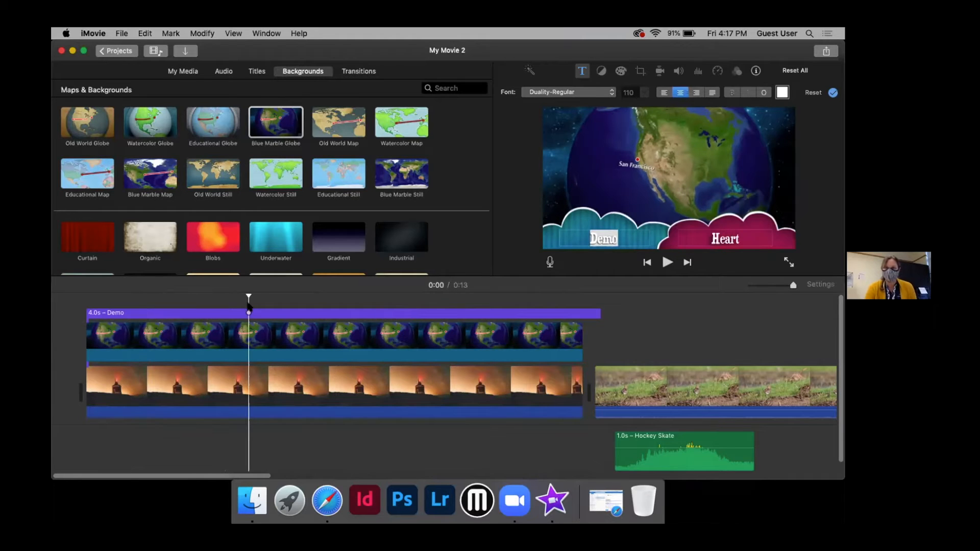
left_click_drag(316, 306, 484, 329)
scroll(244, 170, "down", 5)
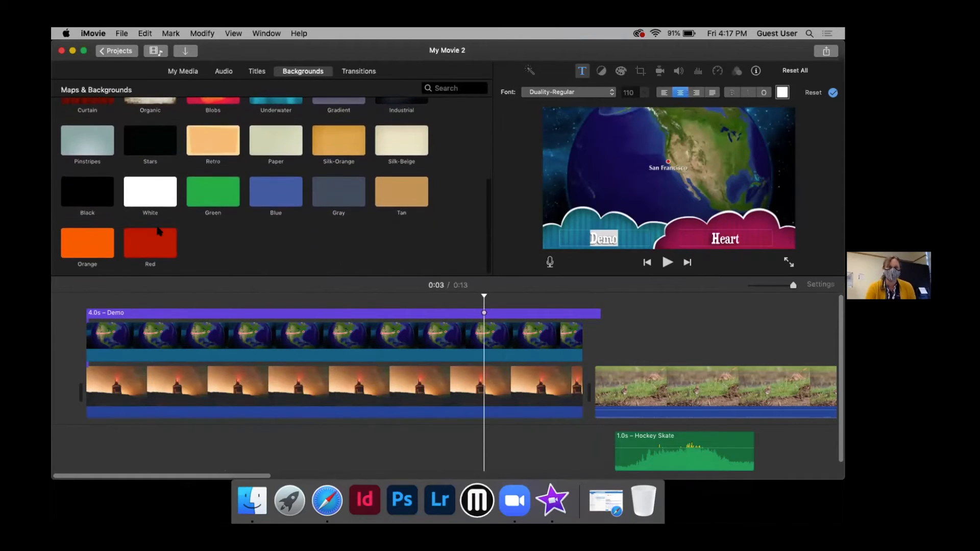
scroll(369, 197, "up", 5)
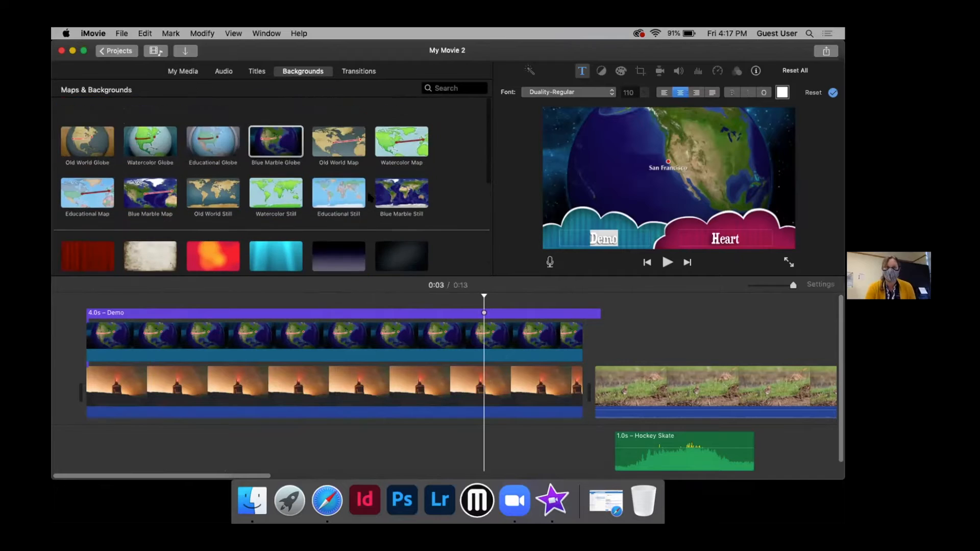
Step: Browse the transitions and insert Circle Close between the lighthouse photo and the bird video
left_click(364, 73)
scroll(558, 339, "right", 10)
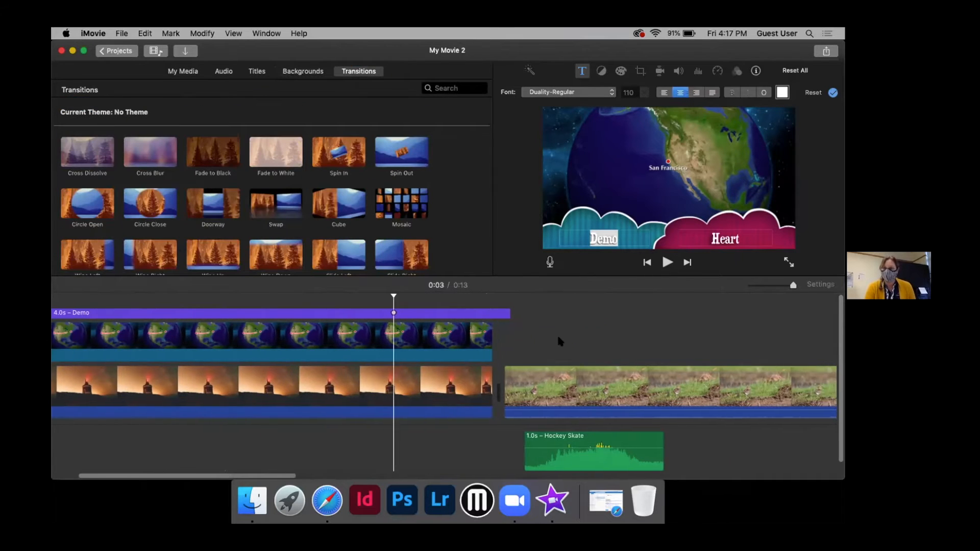
scroll(558, 339, "right", 3)
scroll(558, 339, "left", 6)
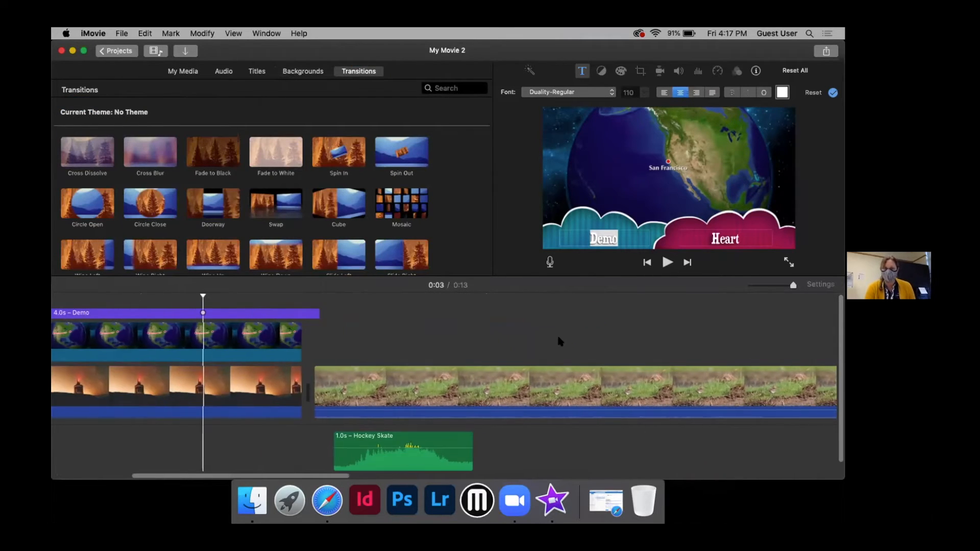
scroll(274, 221, "down", 3)
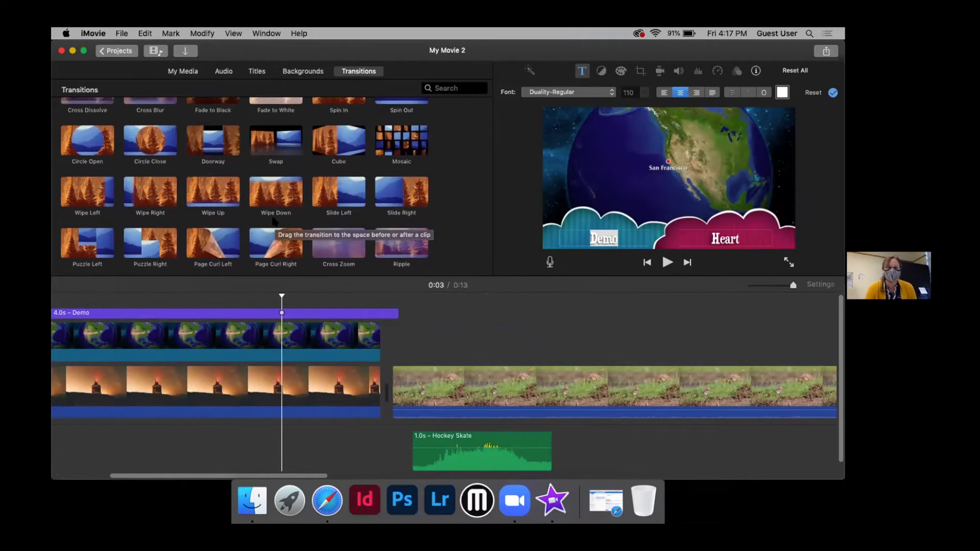
scroll(261, 205, "up", 1)
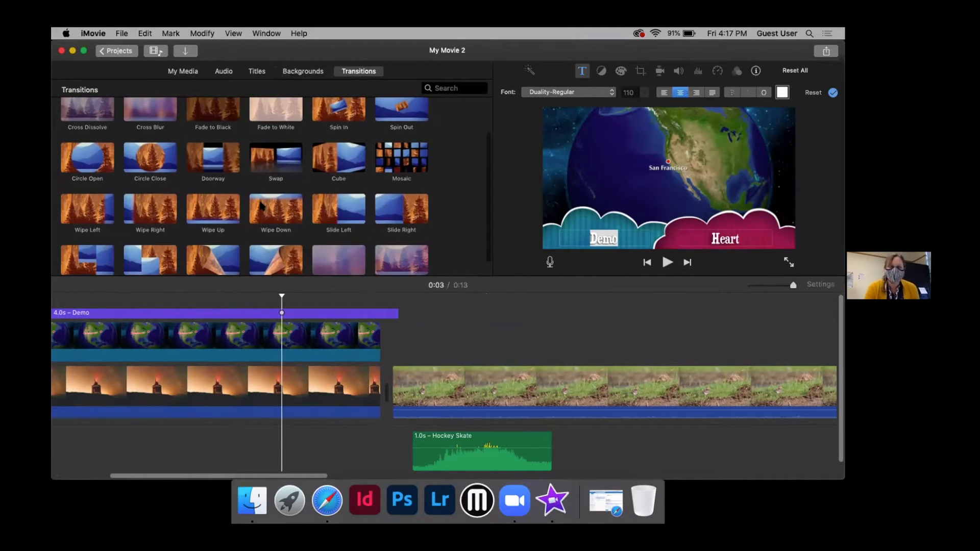
scroll(261, 205, "up", 1)
left_click(143, 175)
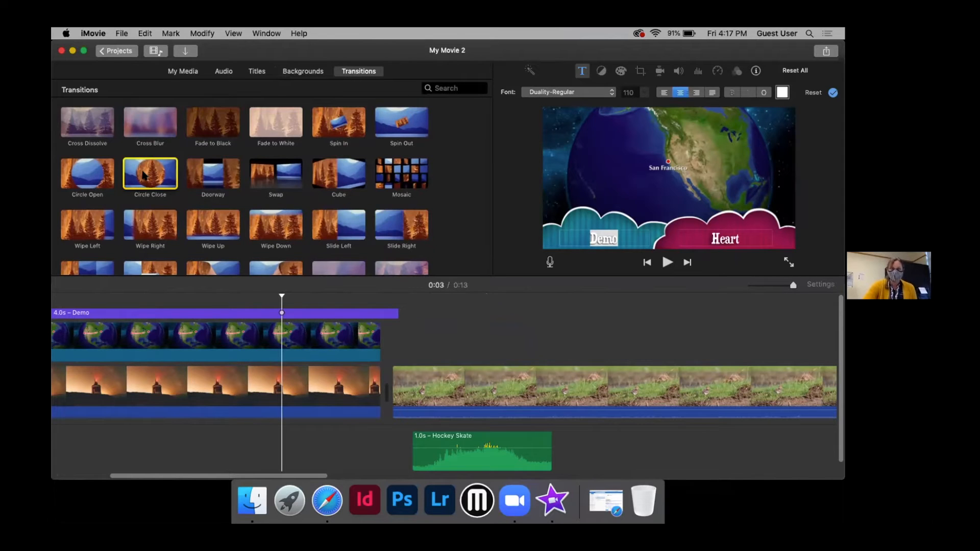
left_click_drag(144, 175, 272, 395)
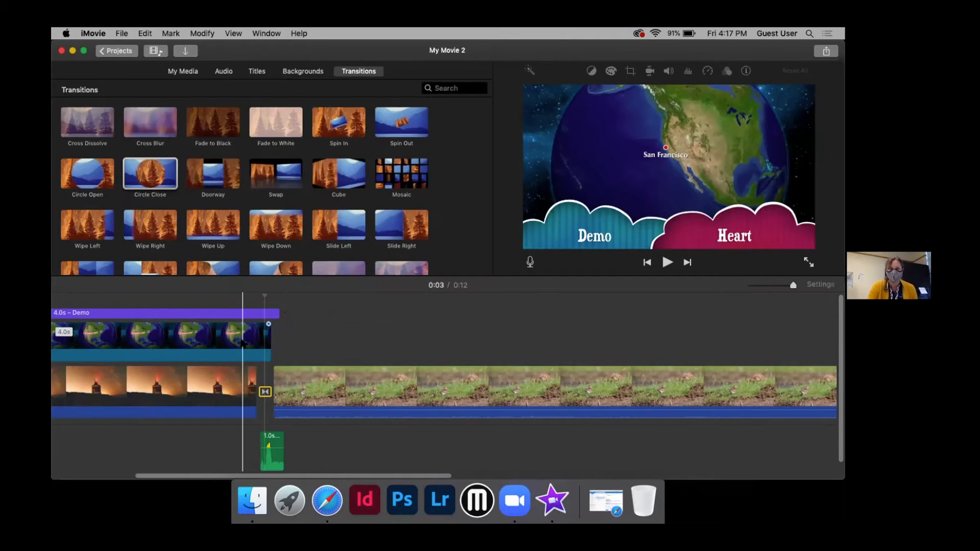
Step: Shorten the Blue Marble Globe clip from its end so it stops well before the Circle Close transition
left_click_drag(268, 330, 157, 347)
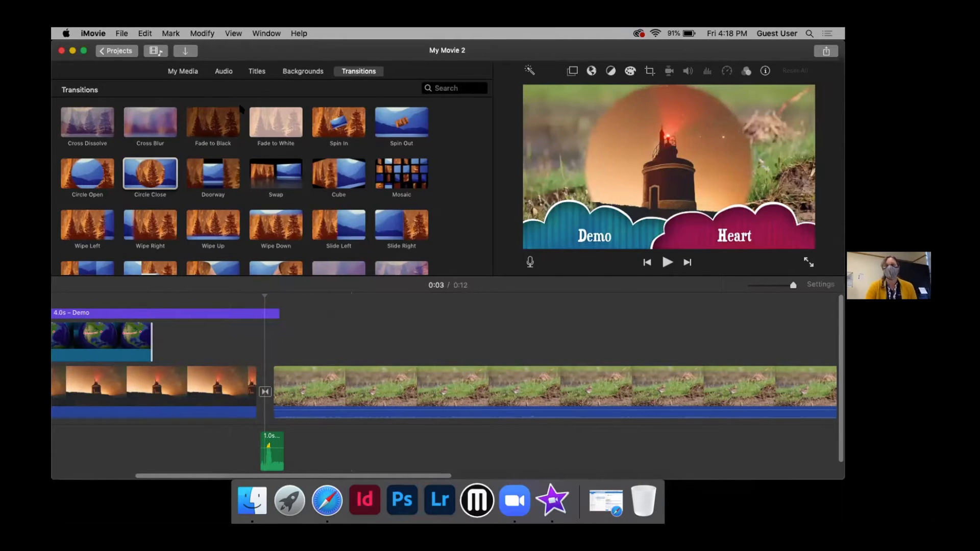
scroll(246, 176, "up", 1)
scroll(294, 308, "left", 8)
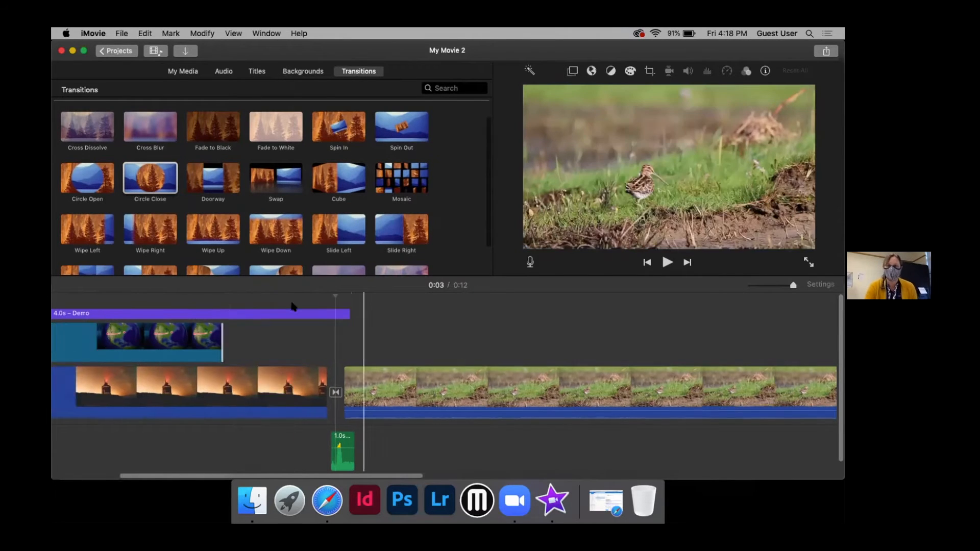
Step: Zoom the timeline out to view the whole movie at once and zoom it fully back in
left_click_drag(795, 287, 749, 294)
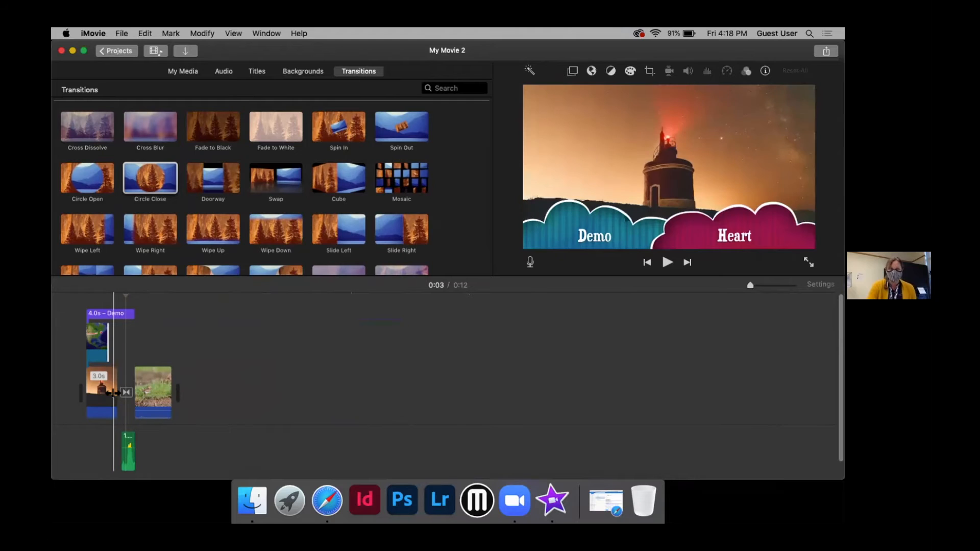
left_click(96, 338)
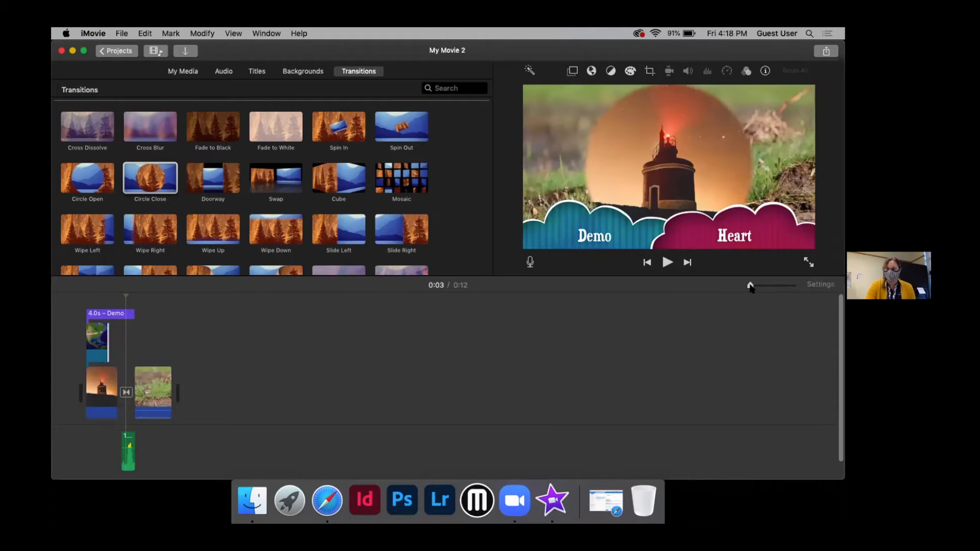
left_click_drag(750, 285, 830, 289)
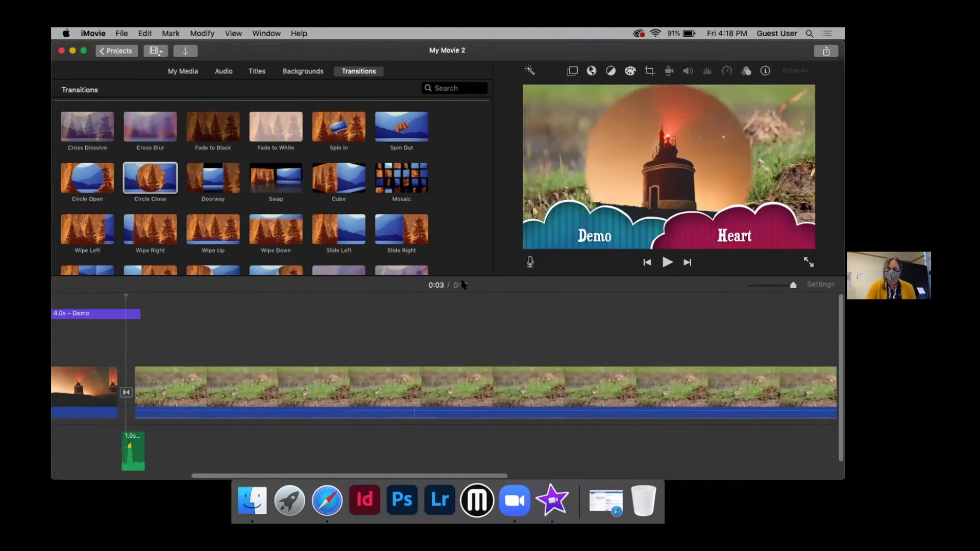
Step: Fit the whole movie in the timeline, enlarge the clips partway, and show the project's imported media
scroll(99, 344, "left", 10)
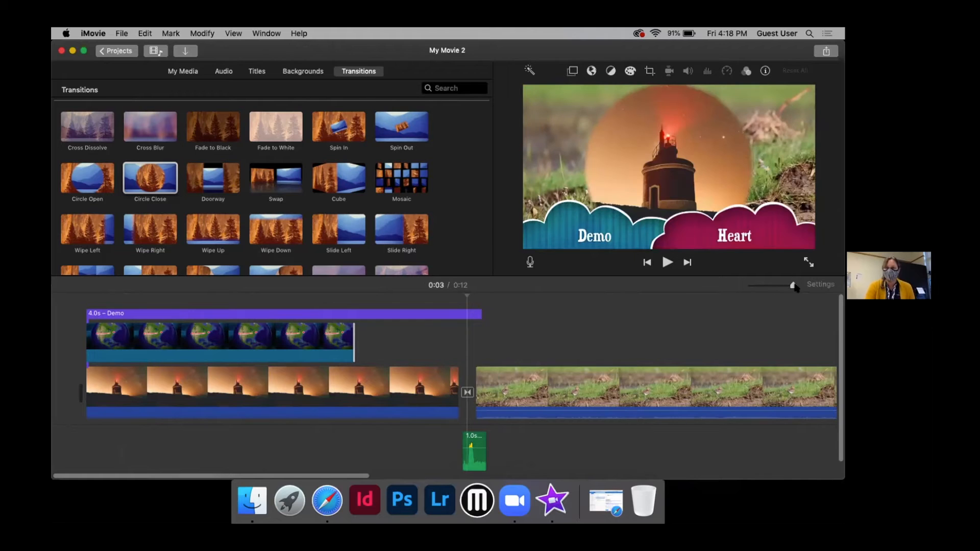
left_click_drag(792, 286, 750, 287)
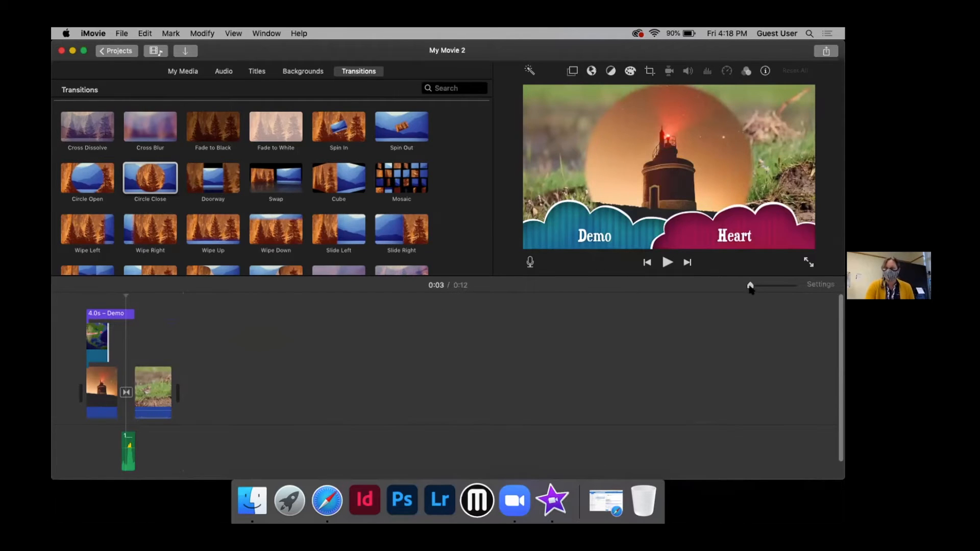
left_click_drag(750, 287, 779, 288)
scroll(547, 368, "left", 5)
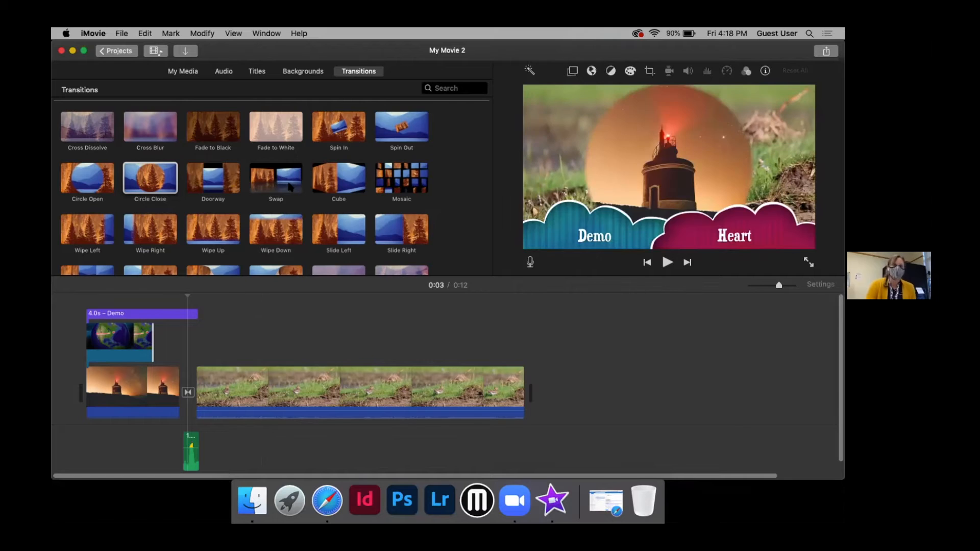
left_click(182, 71)
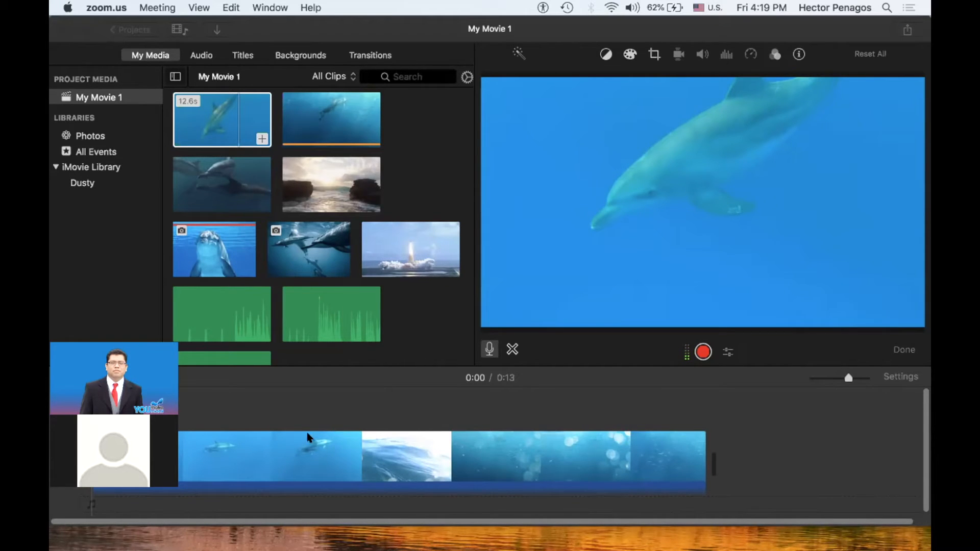
Step: Remove everything from the My Movie 1 timeline
left_click(268, 452)
key("cmd+a")
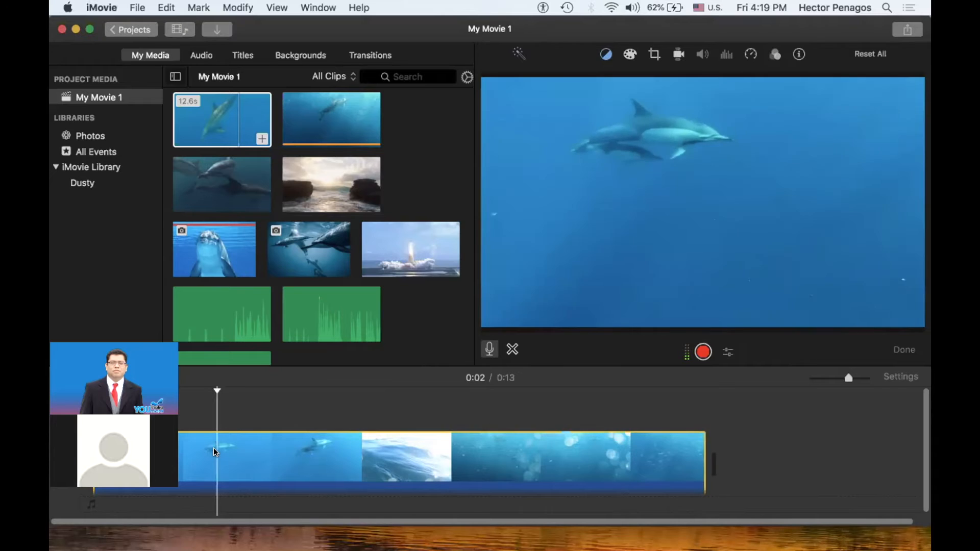
key("Delete")
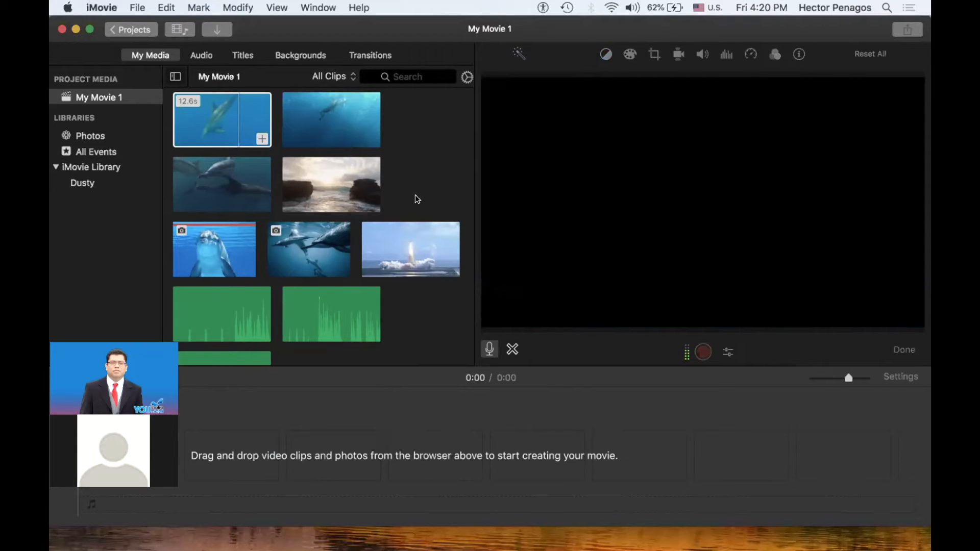
Step: Add the full 12.6 s dolphin clip to the empty timeline and play its opening seconds
left_click(203, 120)
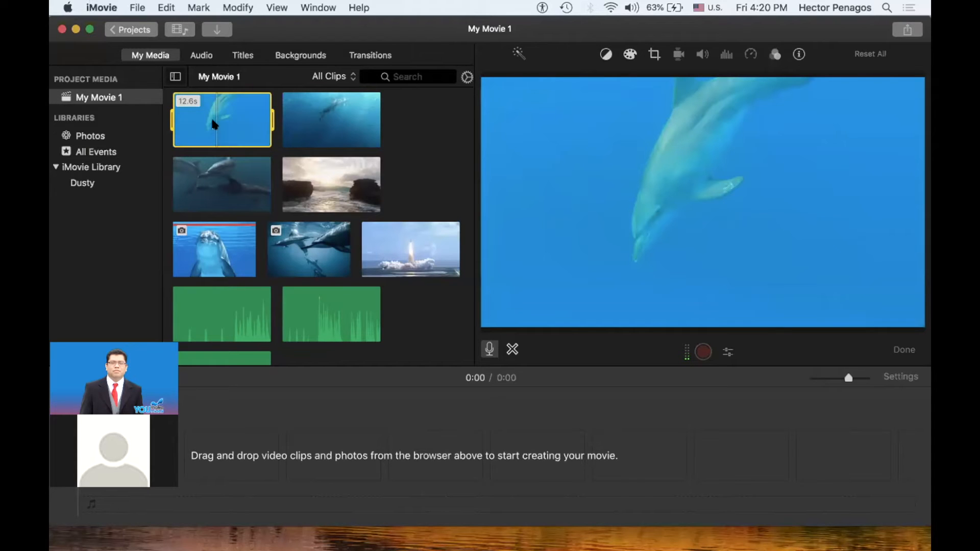
left_click_drag(212, 124, 196, 442)
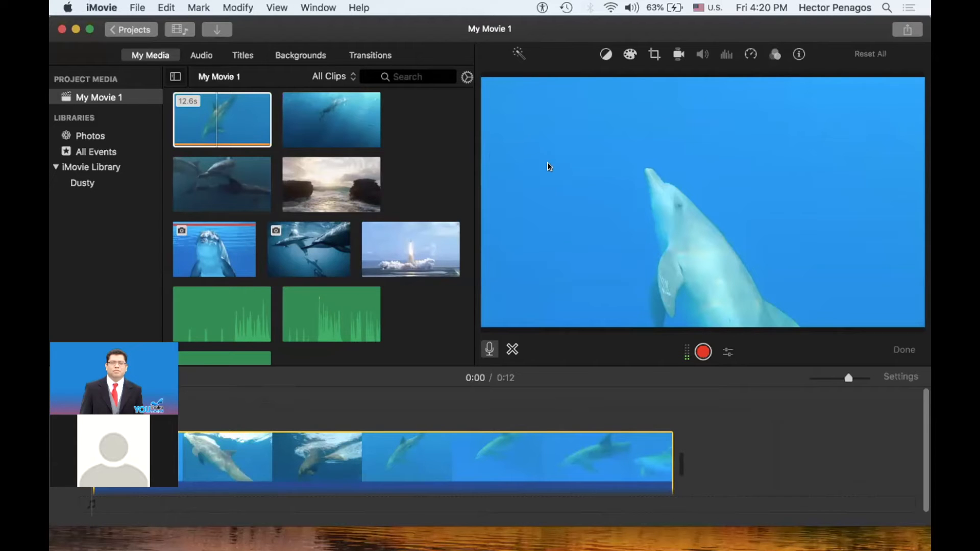
key("space")
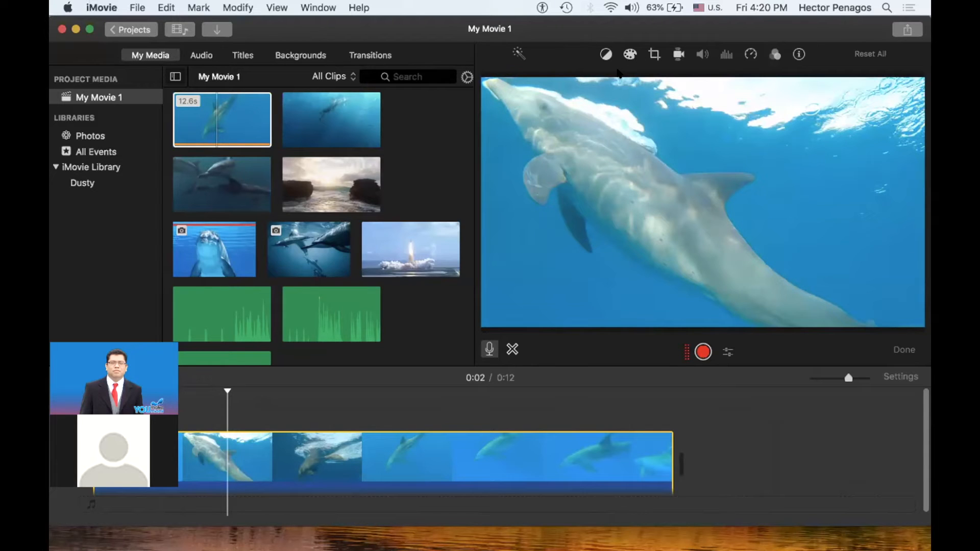
Step: Try the Auto color balance on the dolphin clip and reset it
left_click(600, 55)
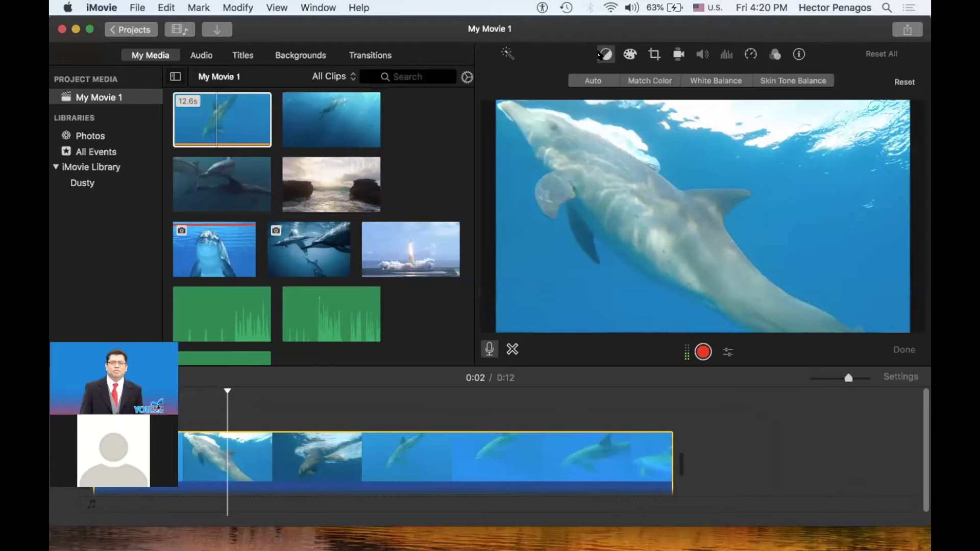
left_click(595, 85)
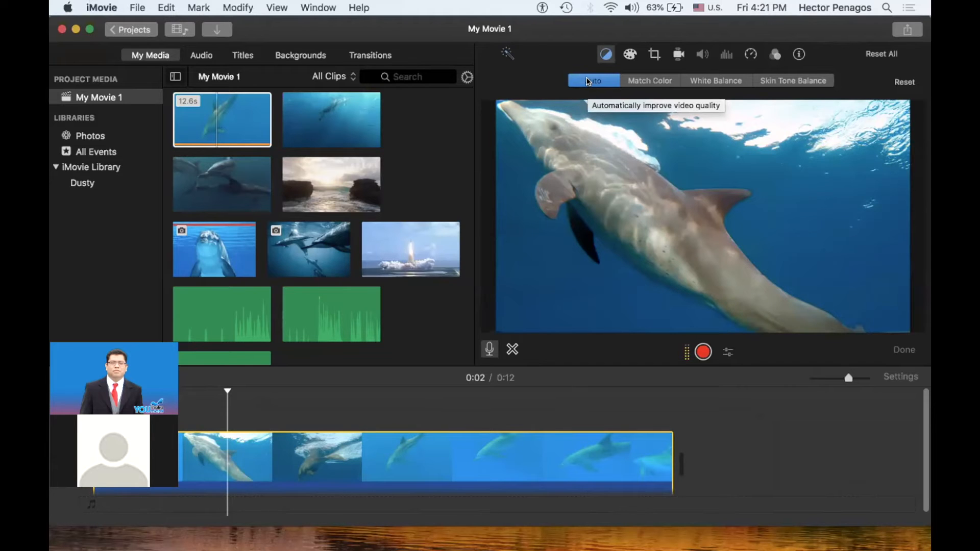
left_click(897, 84)
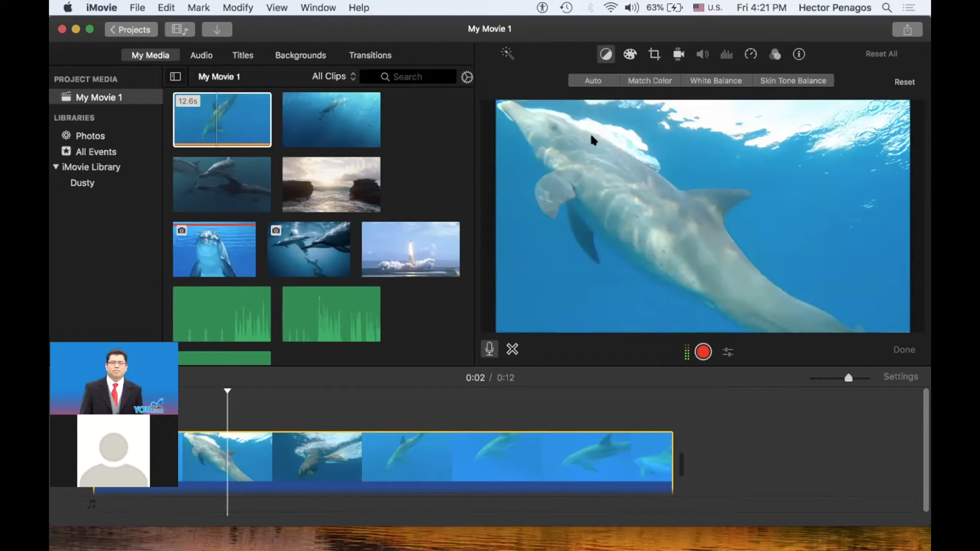
Step: Try Match Color on the dolphin clip using frames from the other dolphin videos, and discard the match
left_click(644, 81)
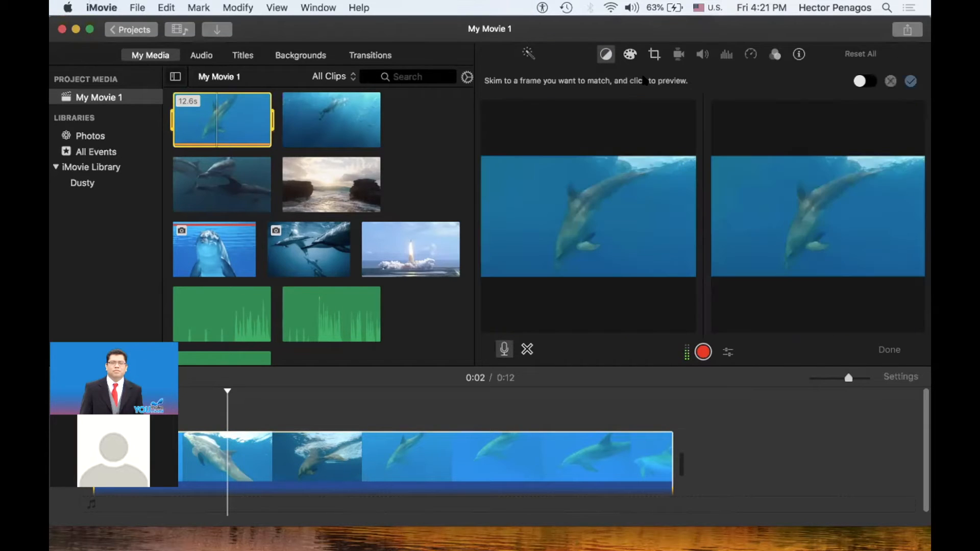
left_click(321, 120)
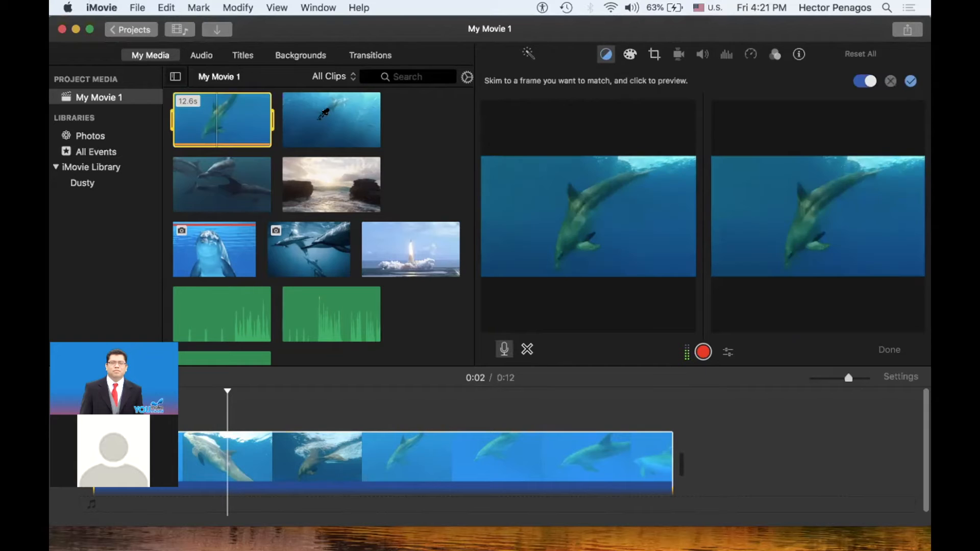
left_click(235, 177)
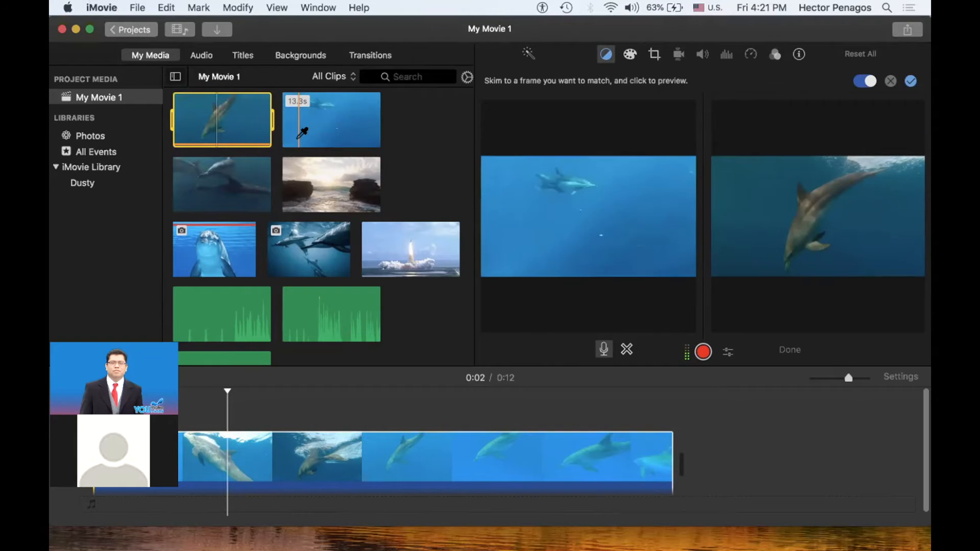
left_click(298, 137)
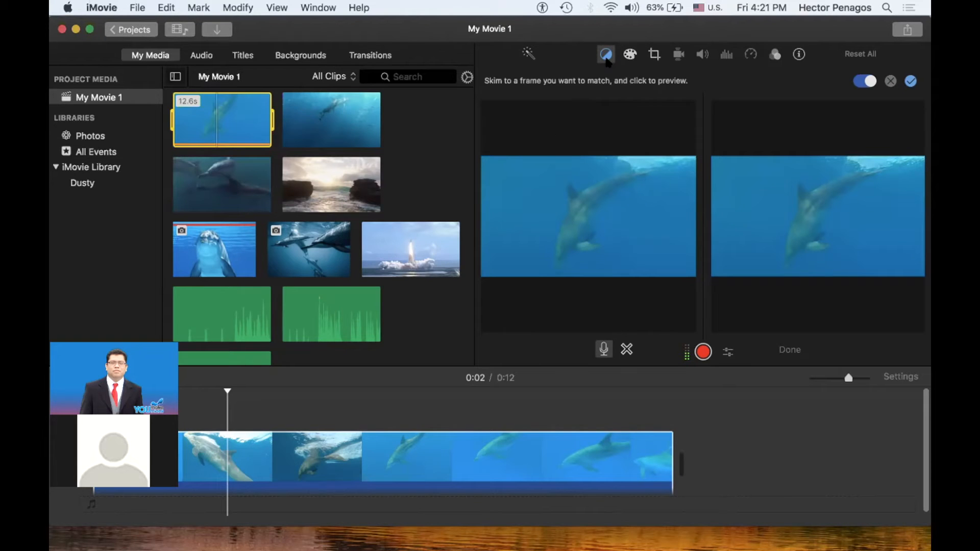
left_click(890, 82)
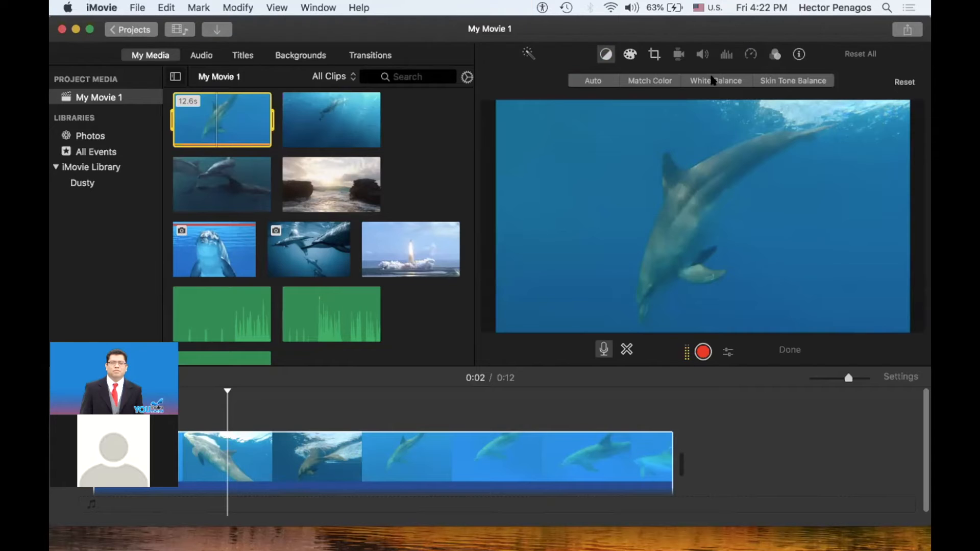
Step: Start a White Balance correction on the dolphin clip, cancel it, and close the color balance options
left_click(713, 81)
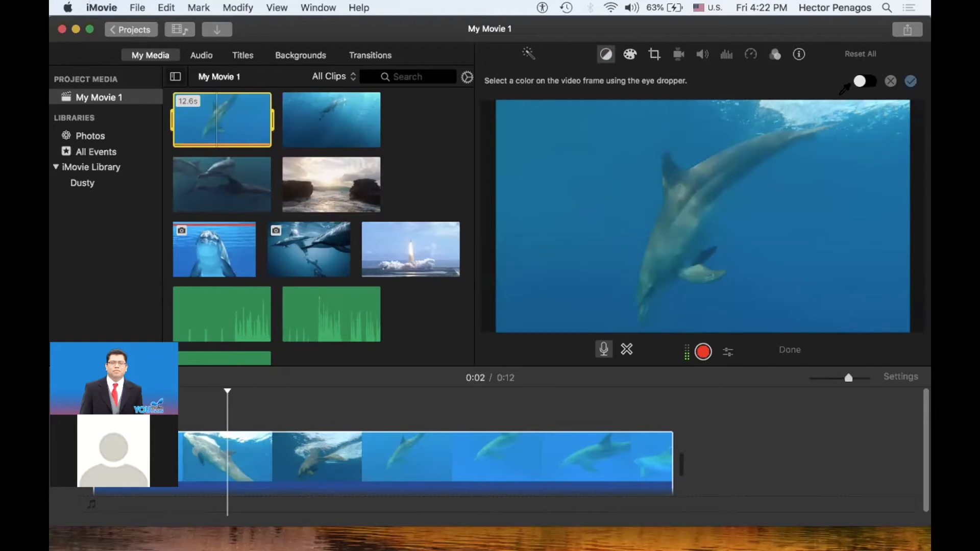
left_click(890, 82)
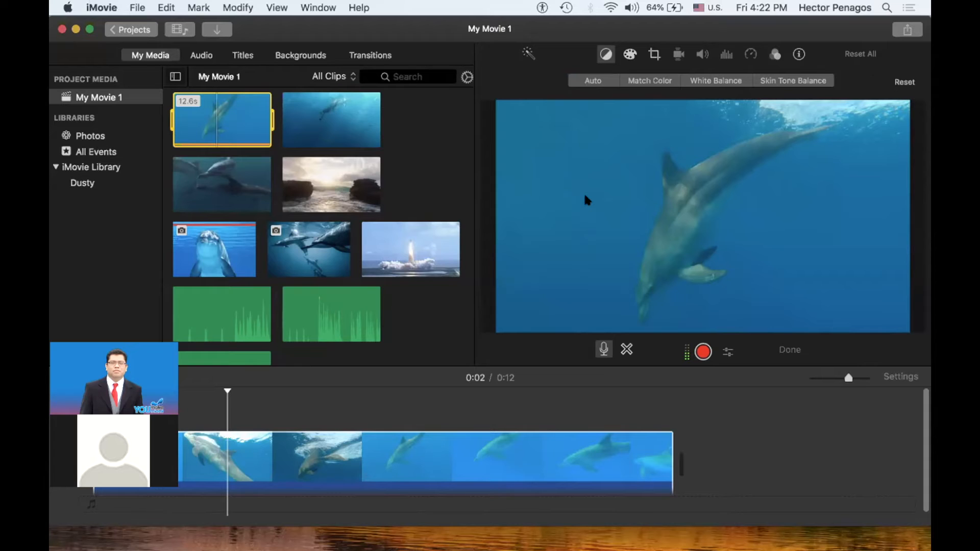
left_click(600, 54)
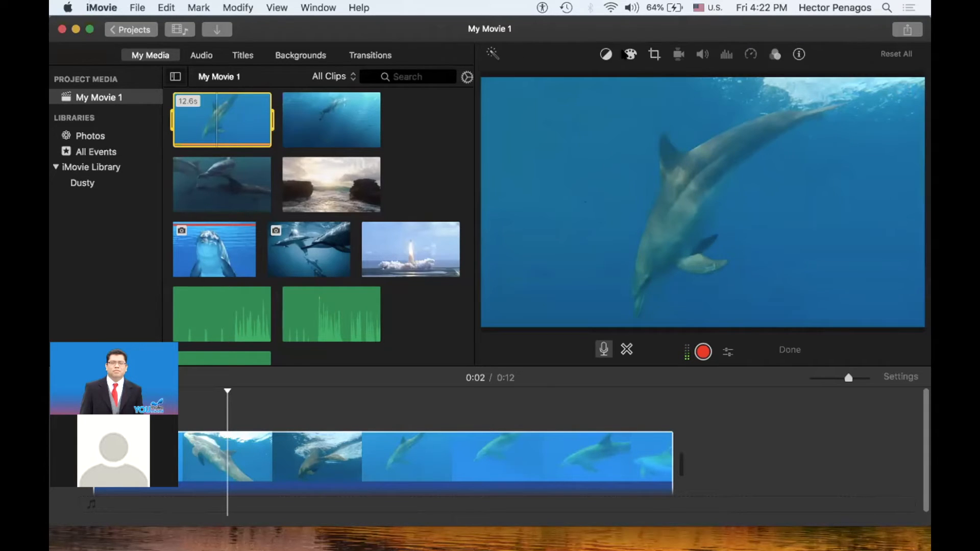
Step: Try color correction on the dolphin clip by lowering the shadows slightly and raising the brightness and highlights
left_click(630, 54)
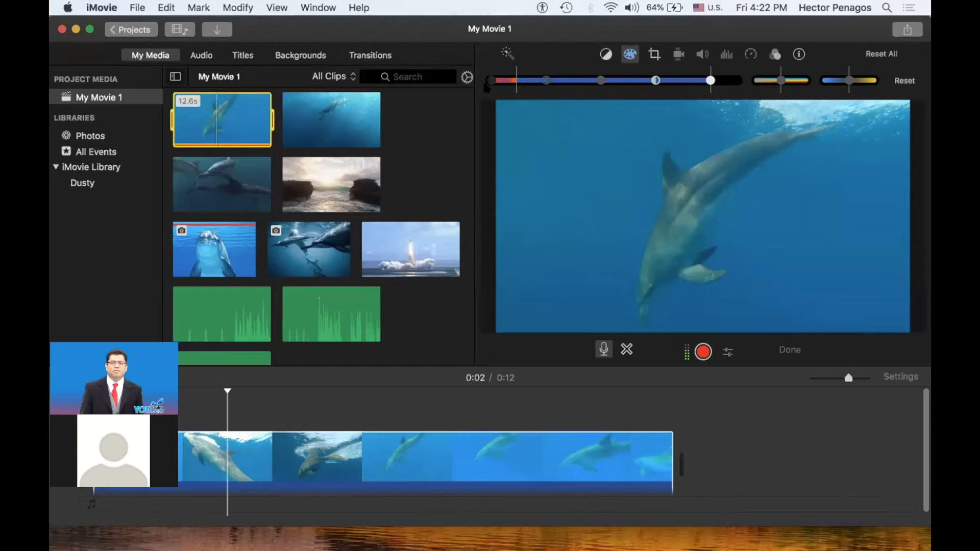
mouse_move(517, 80)
left_mouse_down()
mouse_move(543, 88)
mouse_move(512, 81)
left_mouse_up()
mouse_move(608, 80)
left_mouse_down()
mouse_move(583, 81)
mouse_move(620, 82)
left_mouse_up()
mouse_move(711, 82)
left_mouse_down()
mouse_move(742, 81)
mouse_move(717, 85)
left_mouse_up()
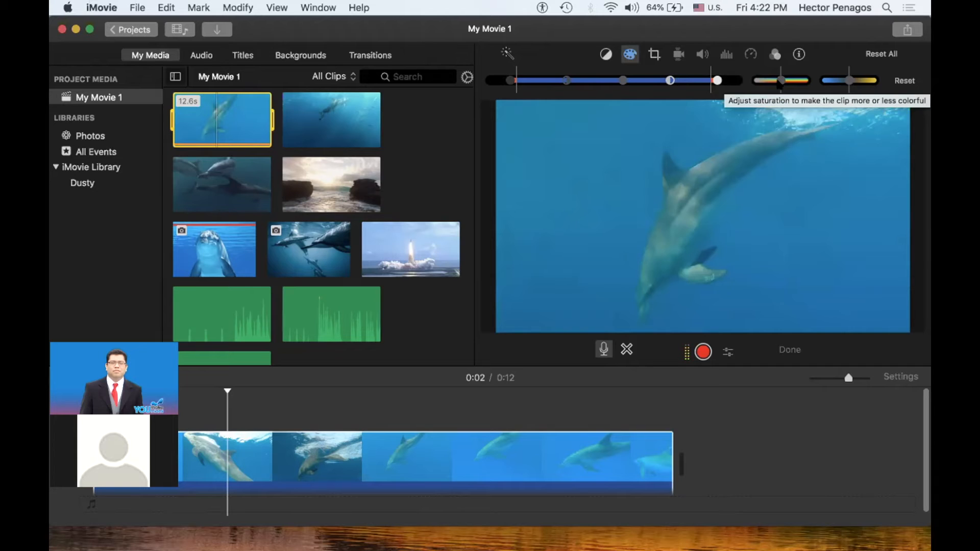
Step: Try the dolphin clip's saturation from fully gray back to normal, nudge its temperature, and reset all color corrections
left_click_drag(780, 82, 742, 88)
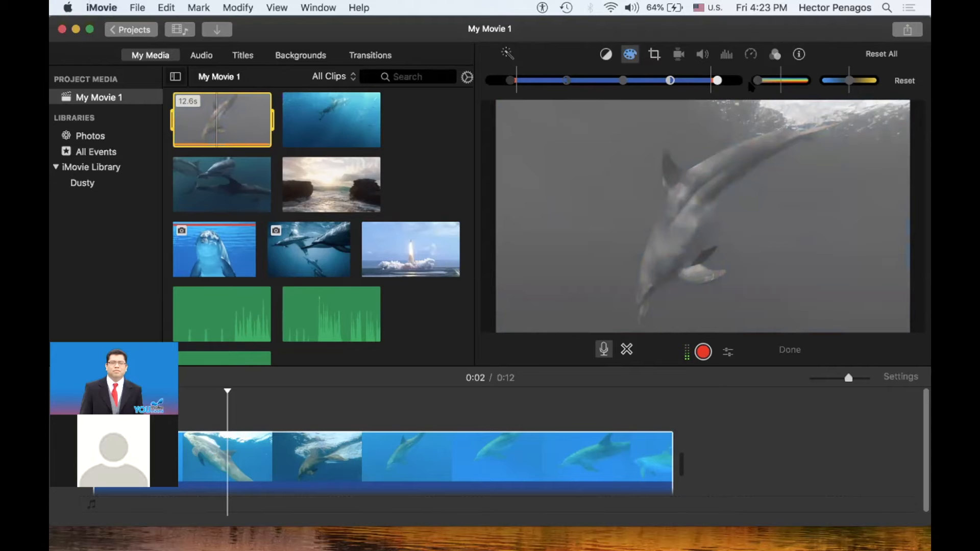
left_click_drag(754, 86, 780, 87)
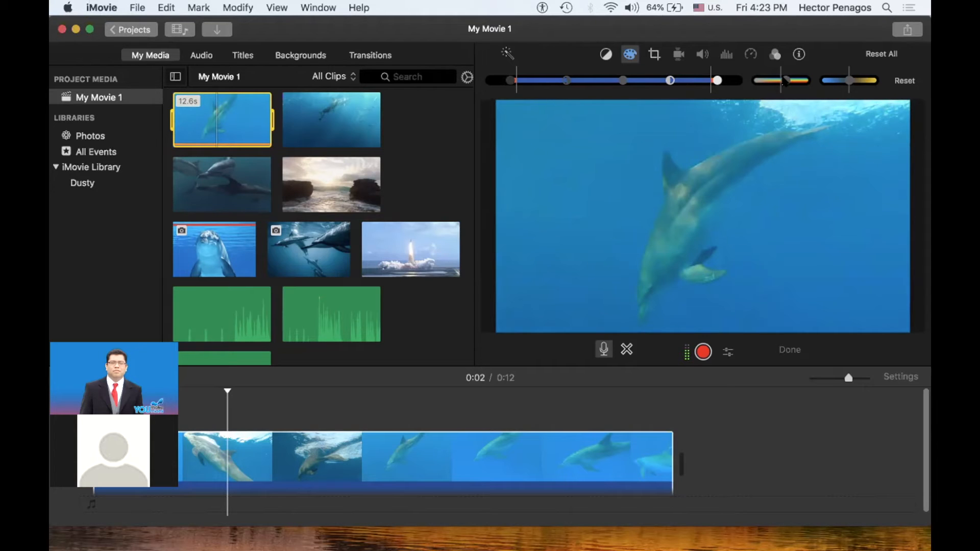
left_click_drag(786, 80, 779, 81)
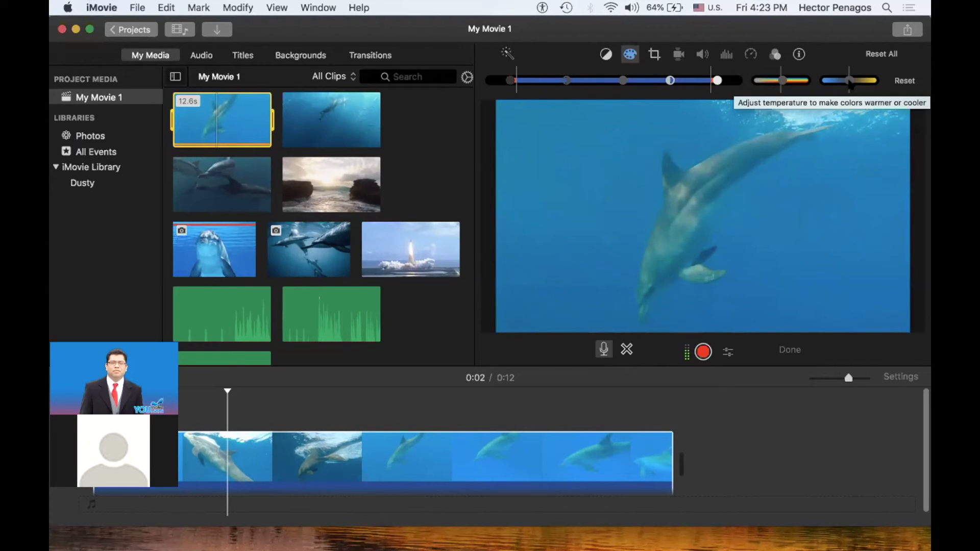
mouse_move(850, 81)
left_mouse_down()
mouse_move(824, 85)
mouse_move(875, 86)
mouse_move(850, 82)
left_mouse_up()
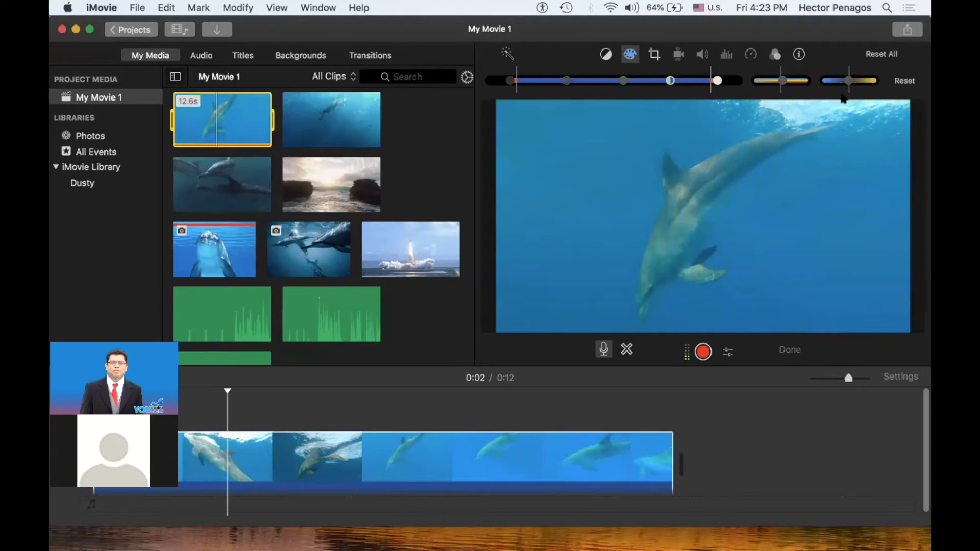
left_click(902, 86)
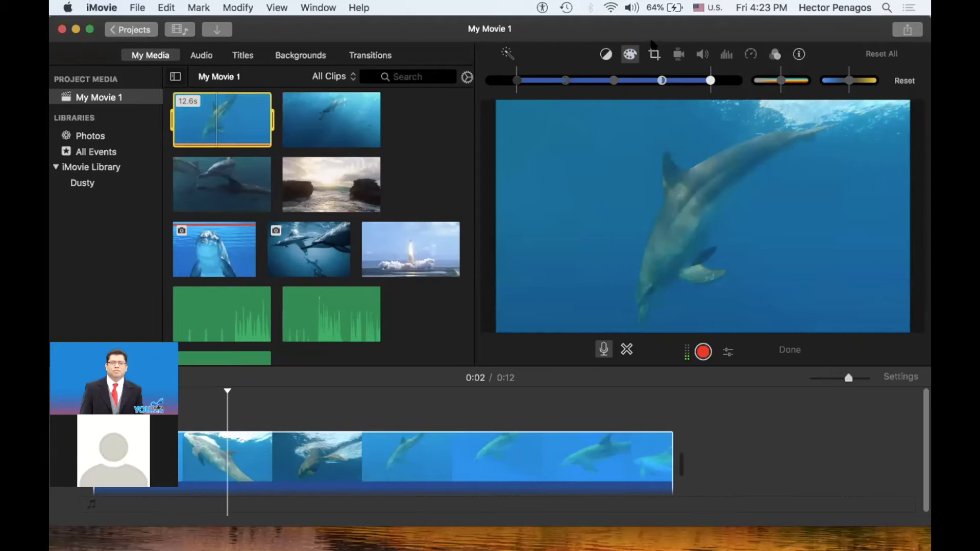
Step: Try rotating the dolphin clip counterclockwise in four quarter turns, through a full circle
left_click(654, 55)
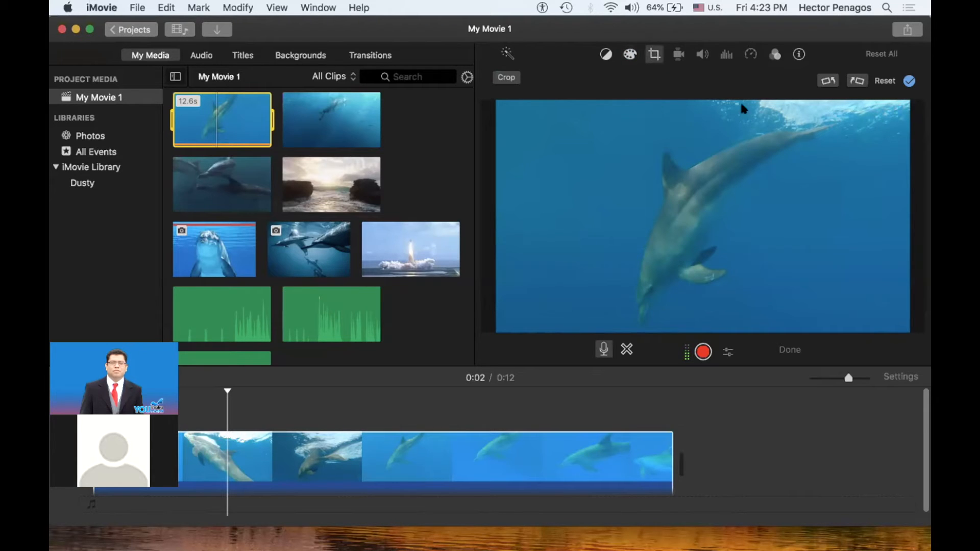
left_click(828, 80)
left_click(828, 81)
left_click(829, 81)
left_click(828, 80)
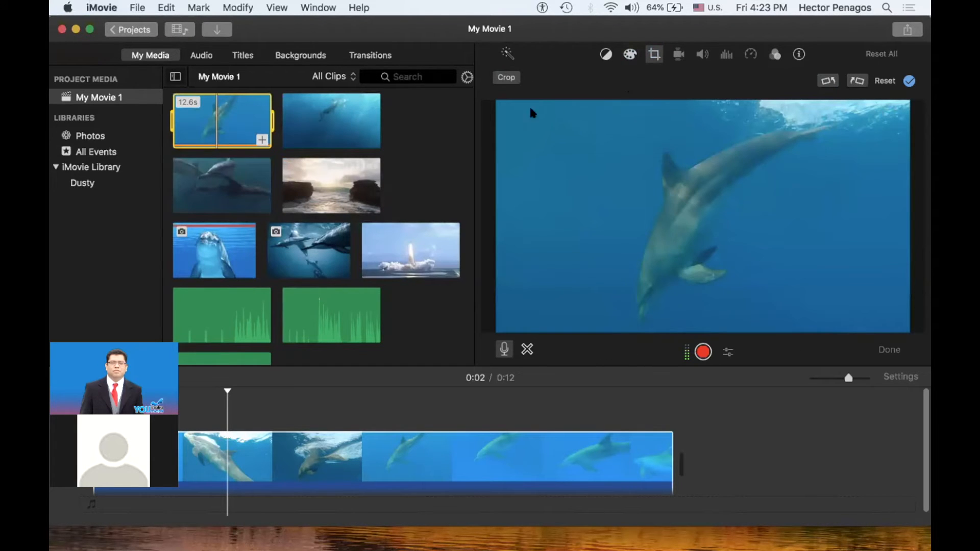
Step: Add the photo of the front-facing dolphin after the video clip and place the playhead on it
left_click(201, 246)
left_click_drag(359, 351, 698, 475)
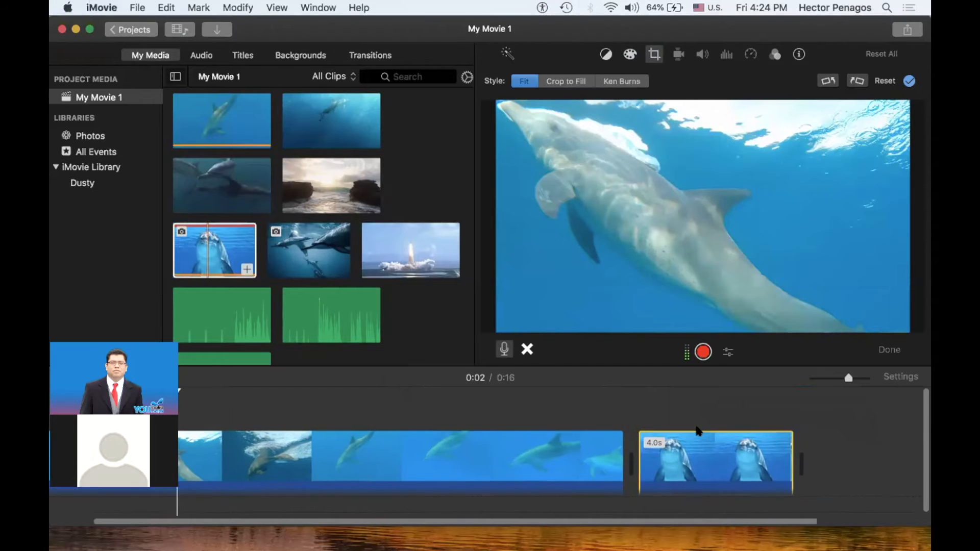
scroll(696, 467, "right", 5)
left_click(567, 451)
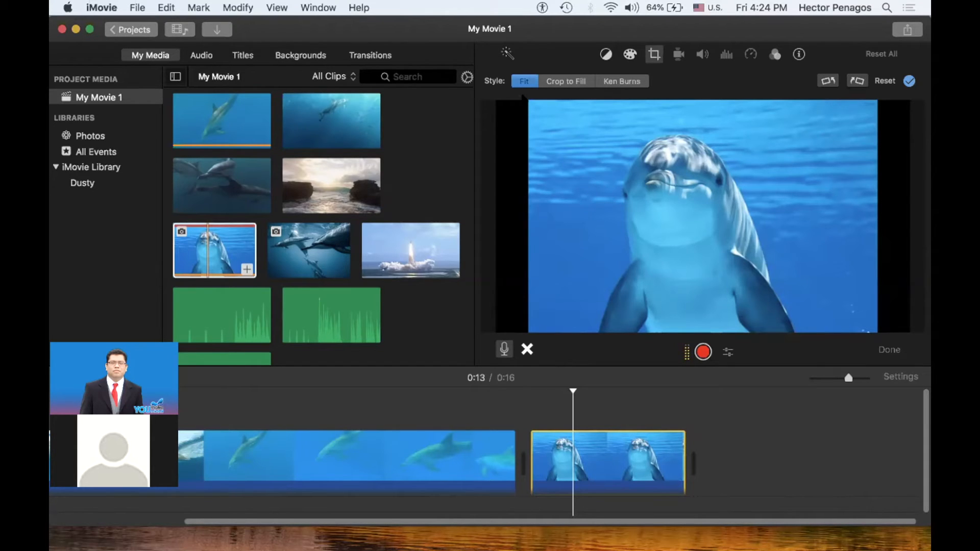
Step: Set the dolphin photo to Crop to Fill and tighten the crop frame around the dolphin's head
left_click(523, 83)
left_click(562, 82)
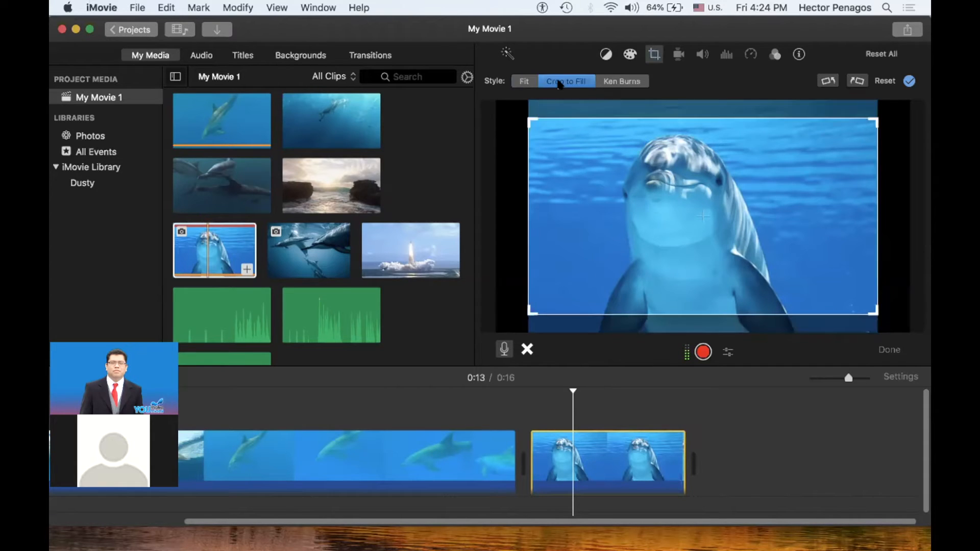
left_click_drag(614, 246, 608, 182)
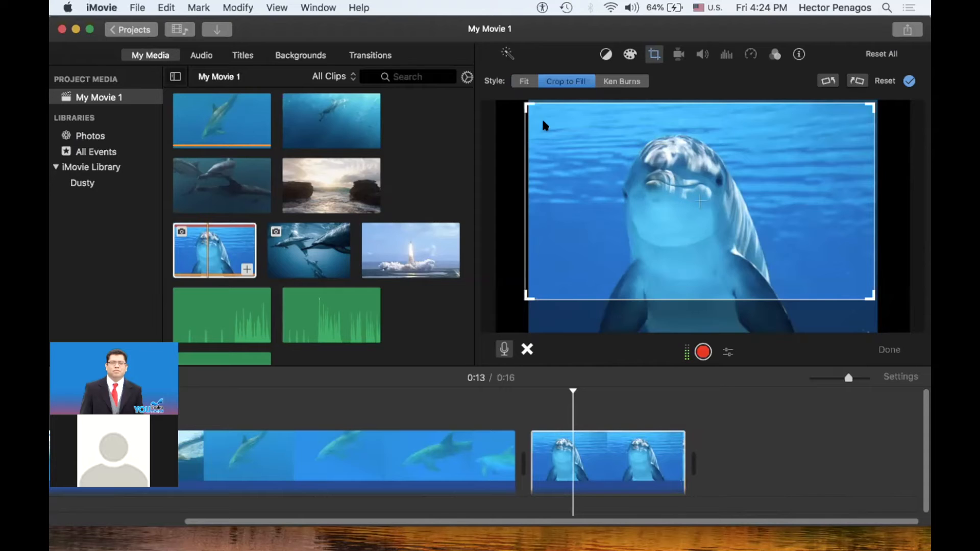
left_click_drag(523, 102, 619, 155)
left_click_drag(758, 241, 684, 191)
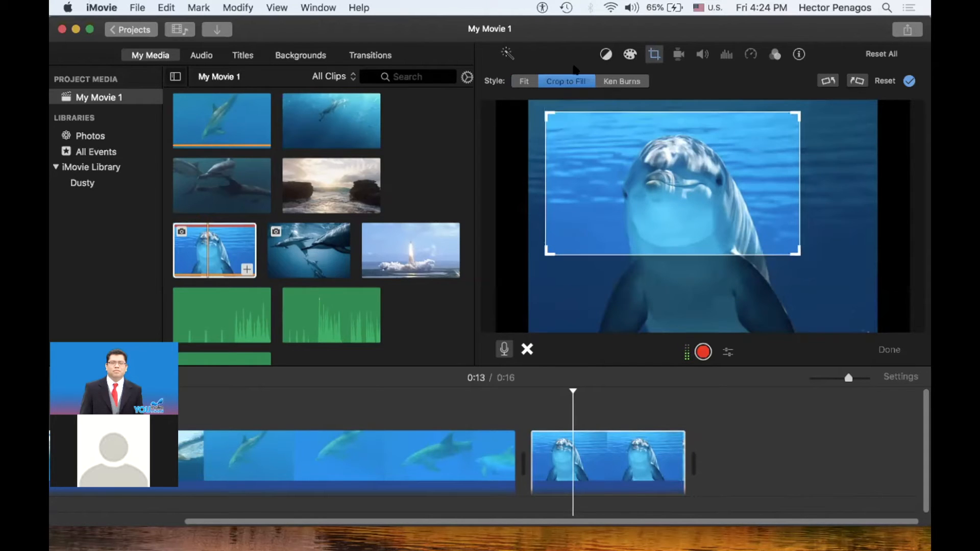
Step: Switch the dolphin photo's crop style to Ken Burns
left_click(556, 81)
left_click(622, 82)
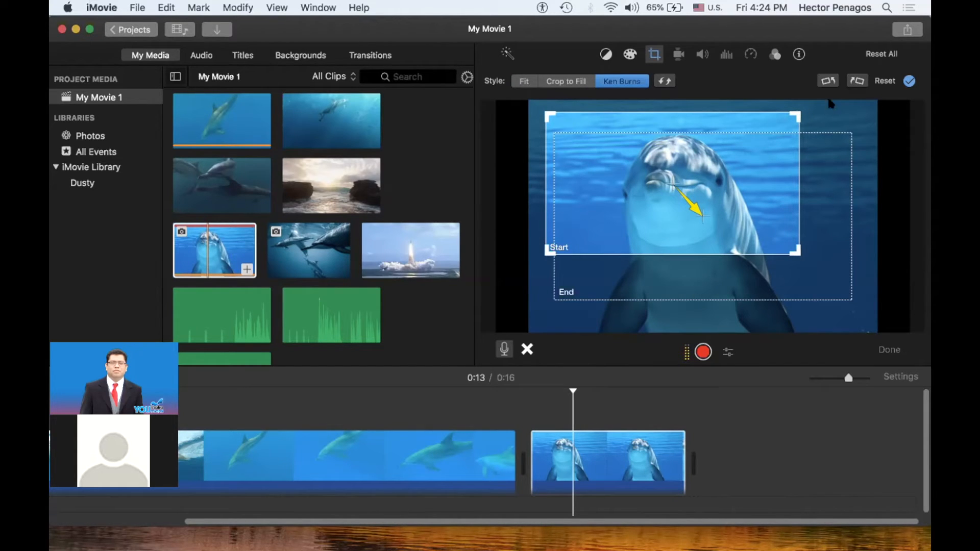
Step: Apply the Ken Burns crop to the front-facing dolphin photo
left_click(907, 81)
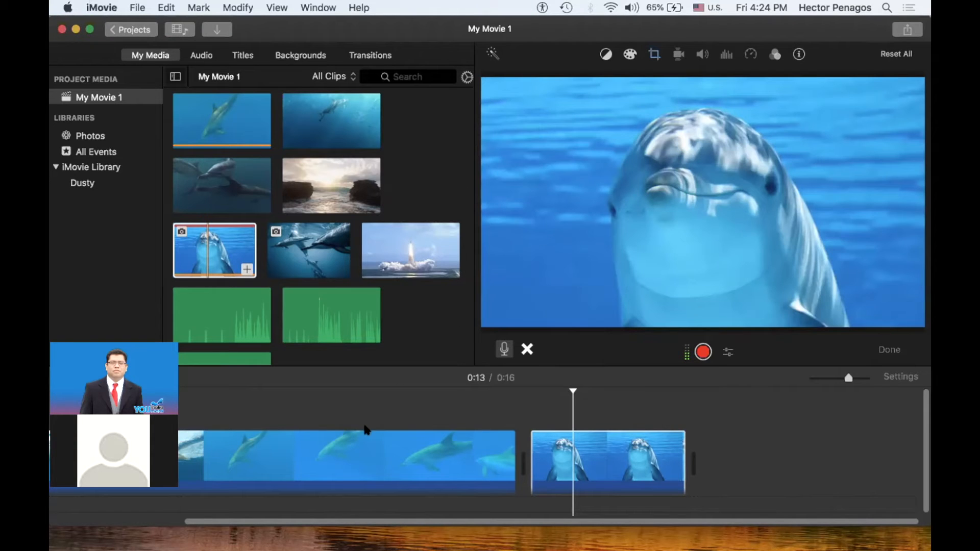
Step: Try Stabilize Shaky Video on the first dolphin video clip in the timeline and reset the stabilization
left_click(286, 437)
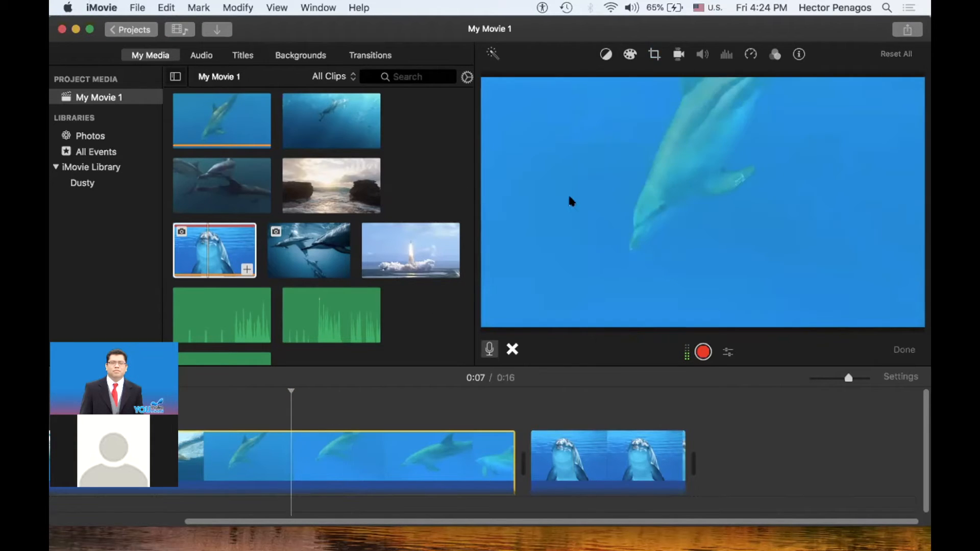
left_click(677, 55)
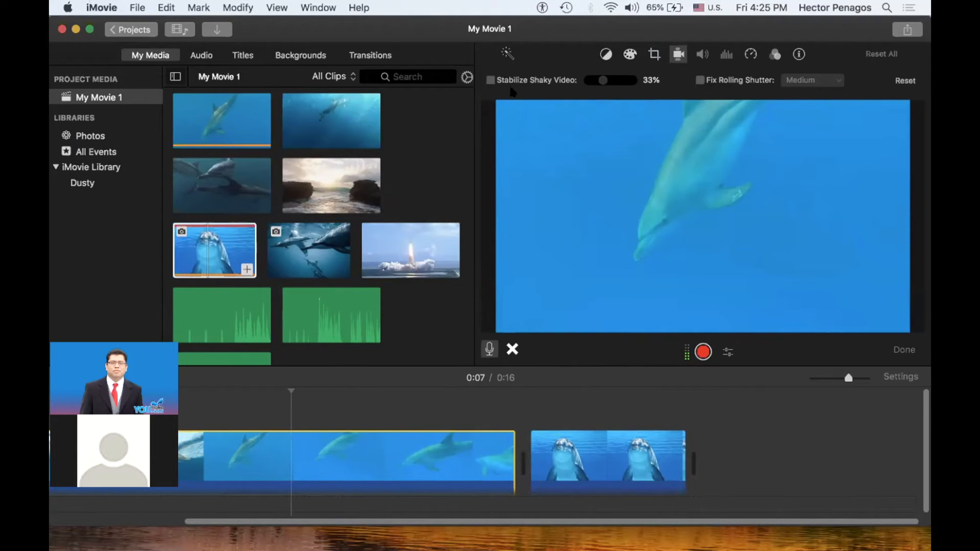
left_click(489, 80)
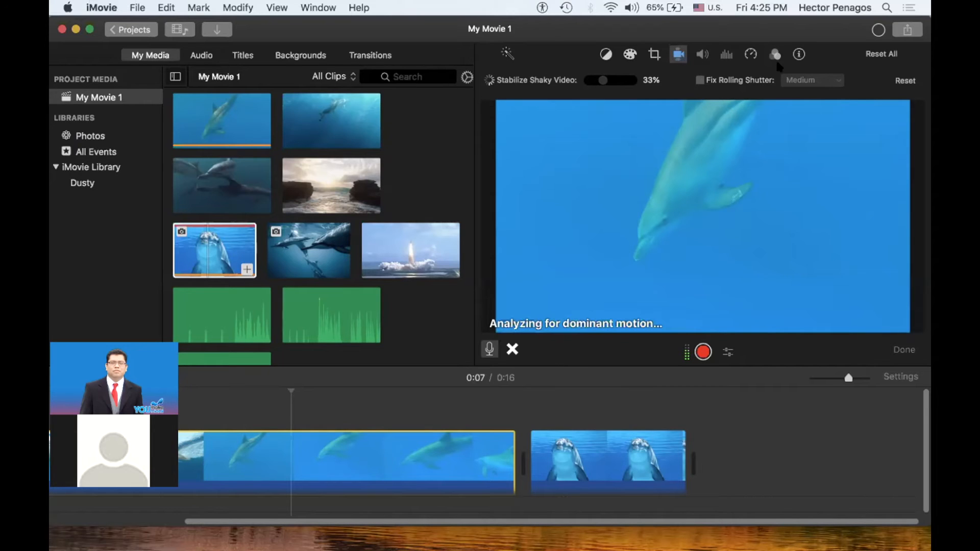
left_click(900, 82)
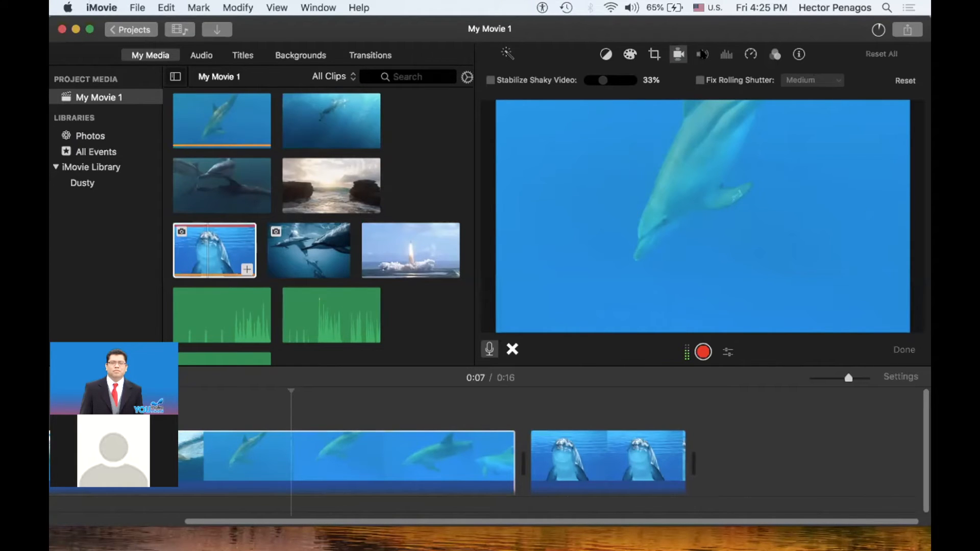
Step: Add the 13.3-second clip of swimming dolphins after the dolphin photo and place the playhead near its start
left_click(280, 437)
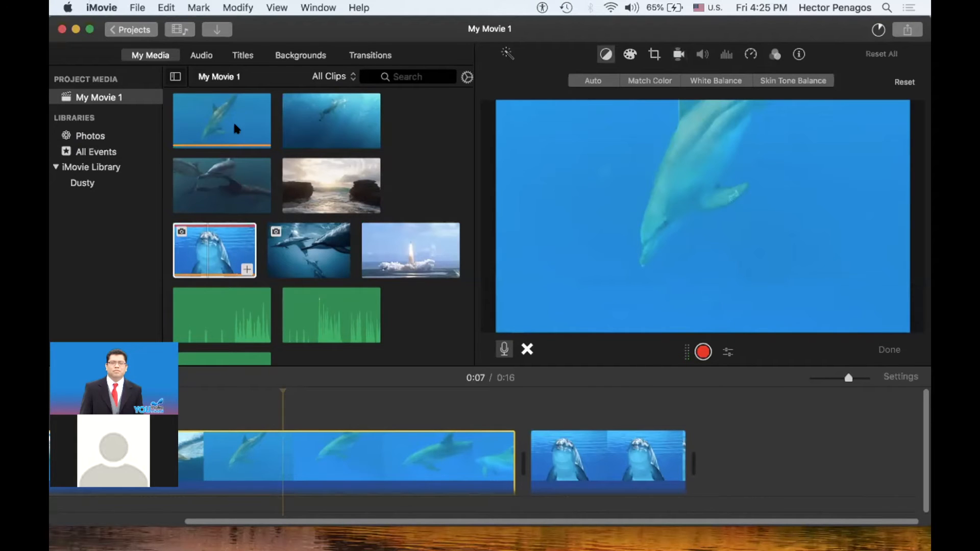
left_click_drag(328, 114, 682, 431)
scroll(681, 431, "right", 6)
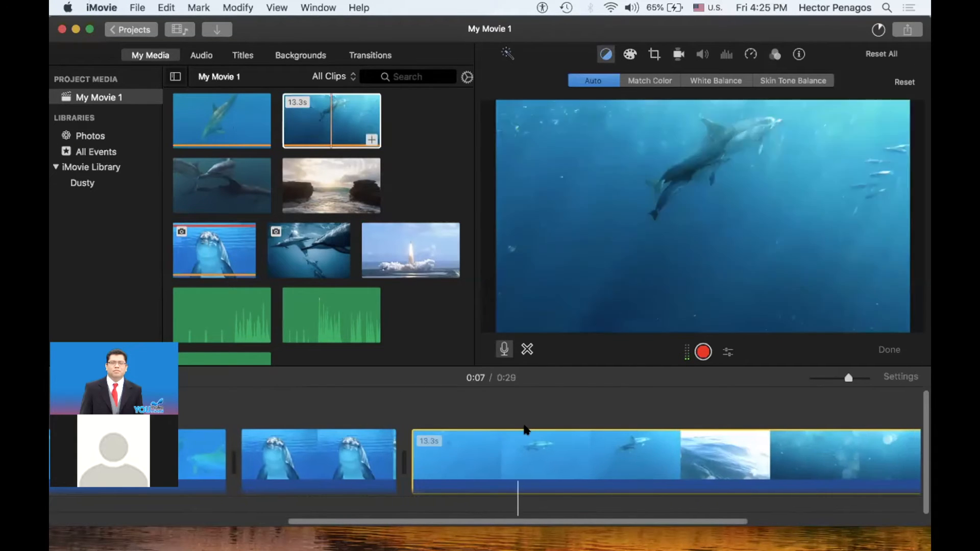
left_click(526, 430)
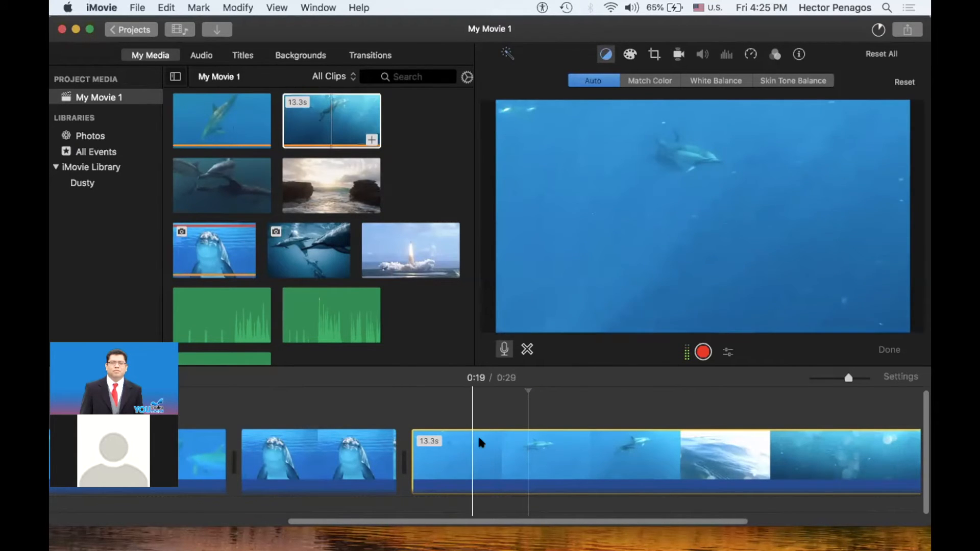
left_click(475, 438)
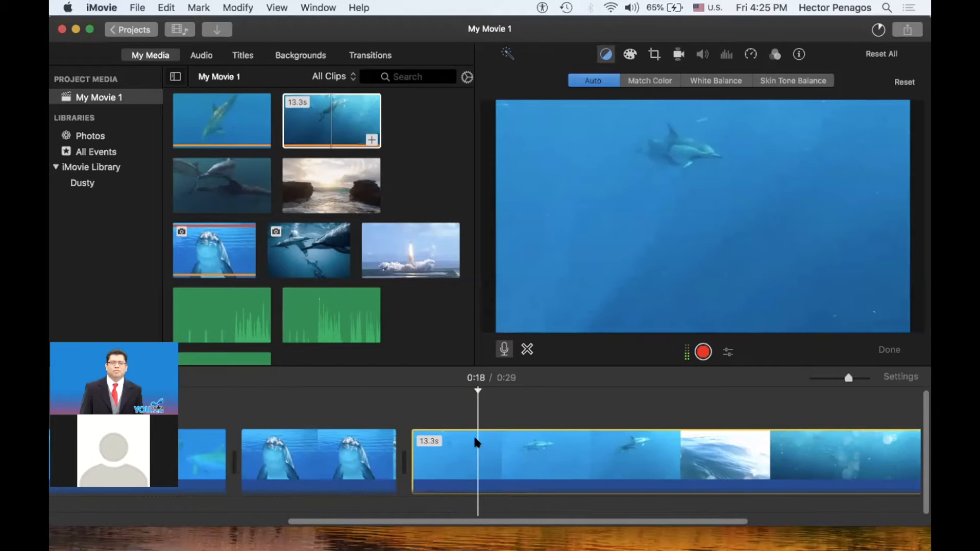
Step: Turn on Show Waveforms for the clips in the media browser and pick out the rocket launch clip
left_click(467, 77)
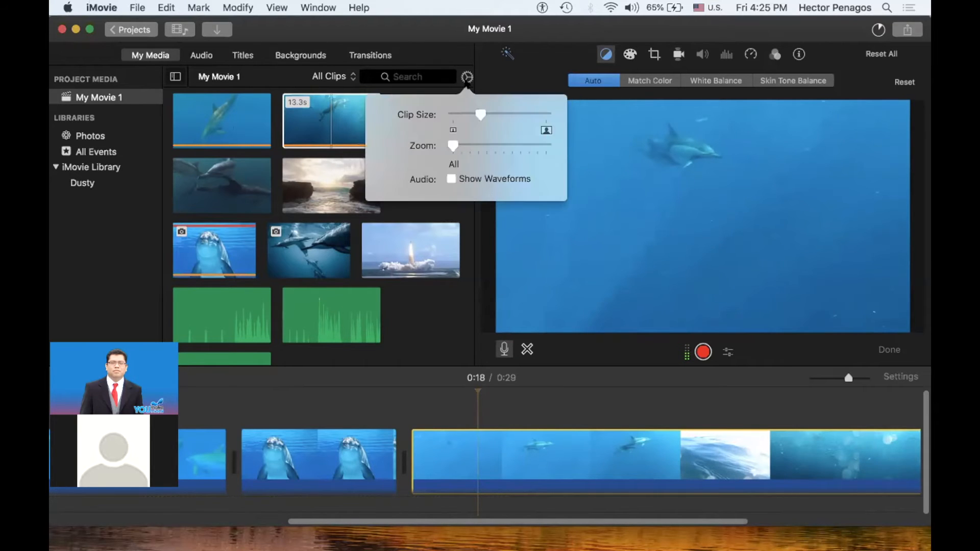
left_click(451, 179)
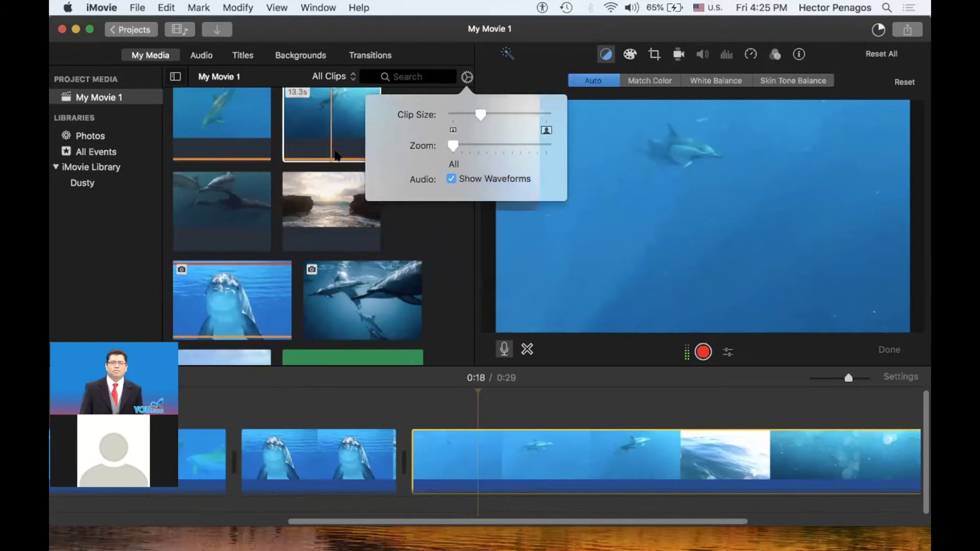
left_click(344, 194)
scroll(344, 194, "down", 5)
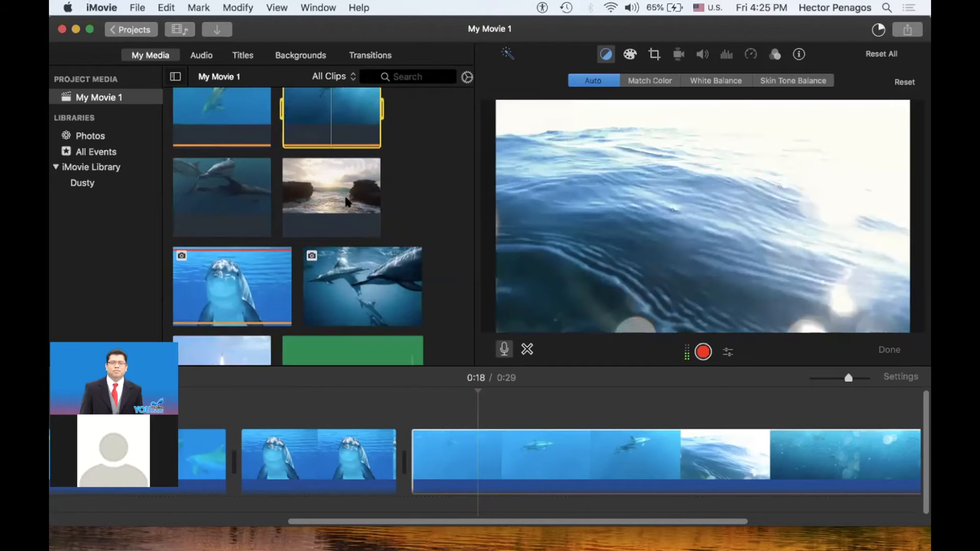
scroll(344, 194, "down", 3)
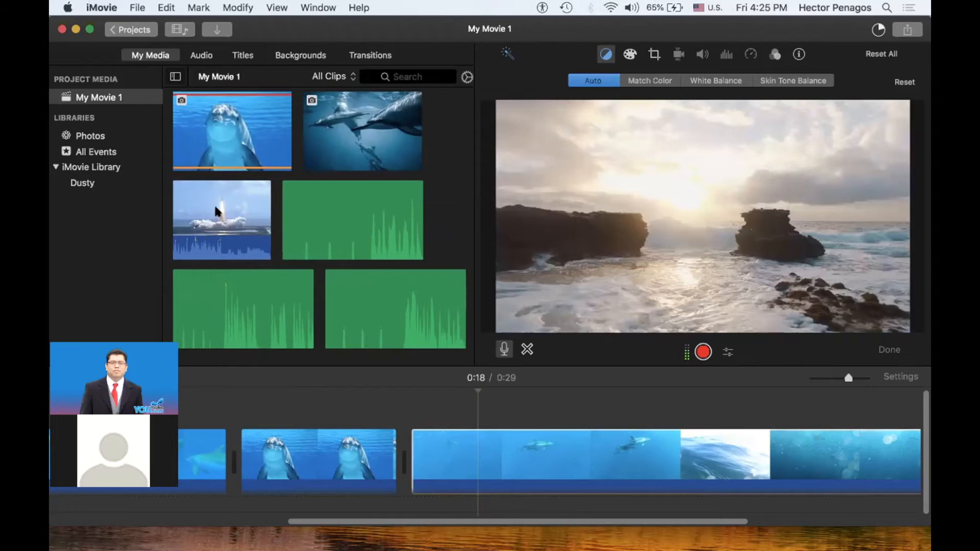
left_click(213, 216)
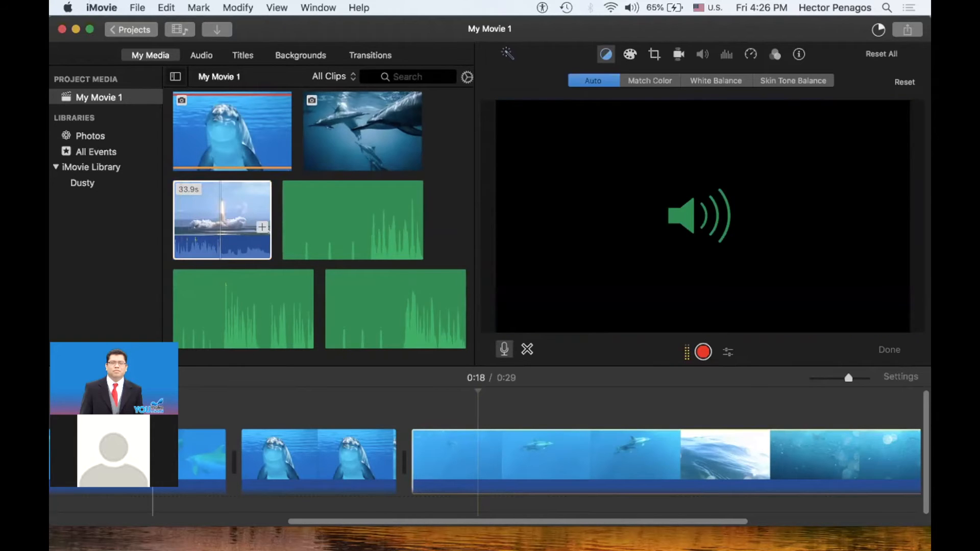
Step: Delete the first dolphin video clip and the front-facing dolphin photo from the timeline
left_click(155, 459)
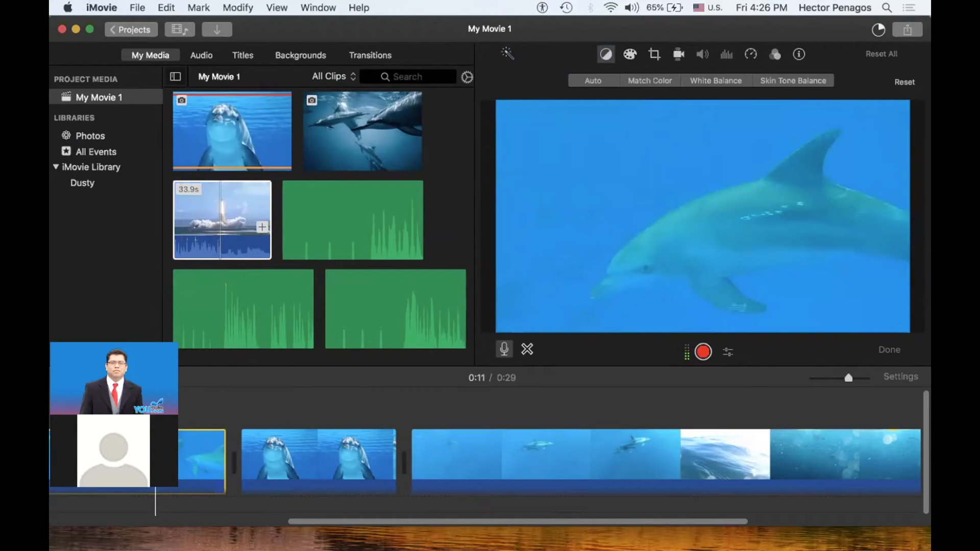
key("Delete")
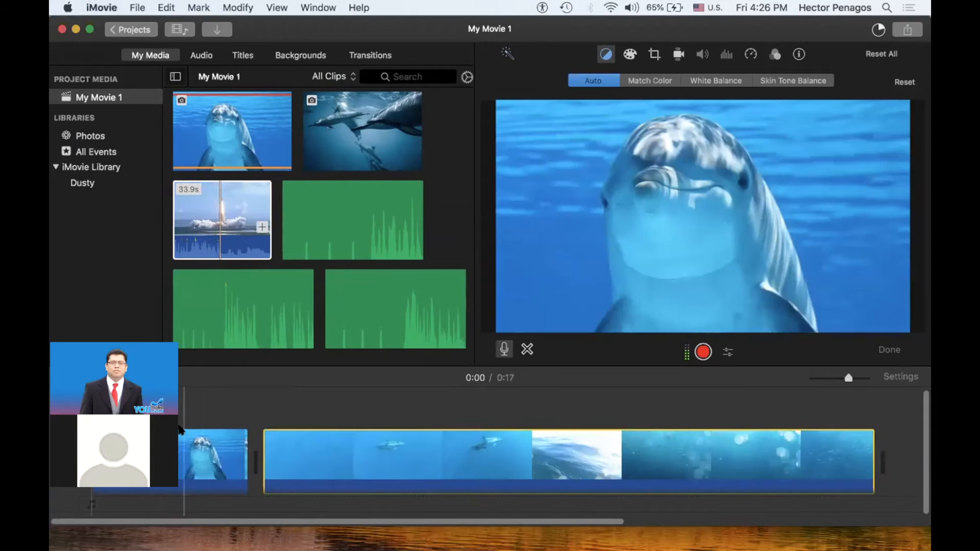
left_click(180, 430)
key("Delete")
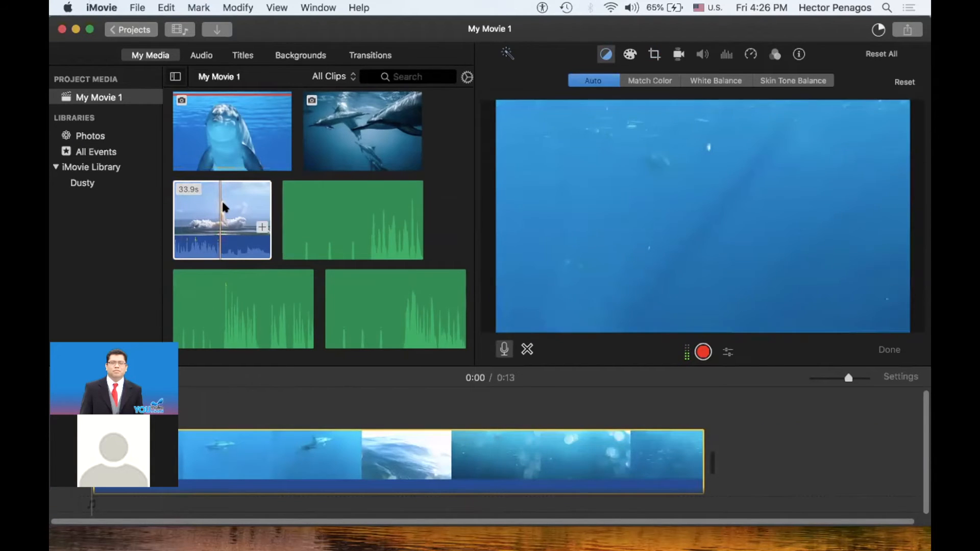
Step: Try the rocket launch clip's volume at 40% and 400%, and set it to 79%
left_click(213, 209)
left_click(697, 54)
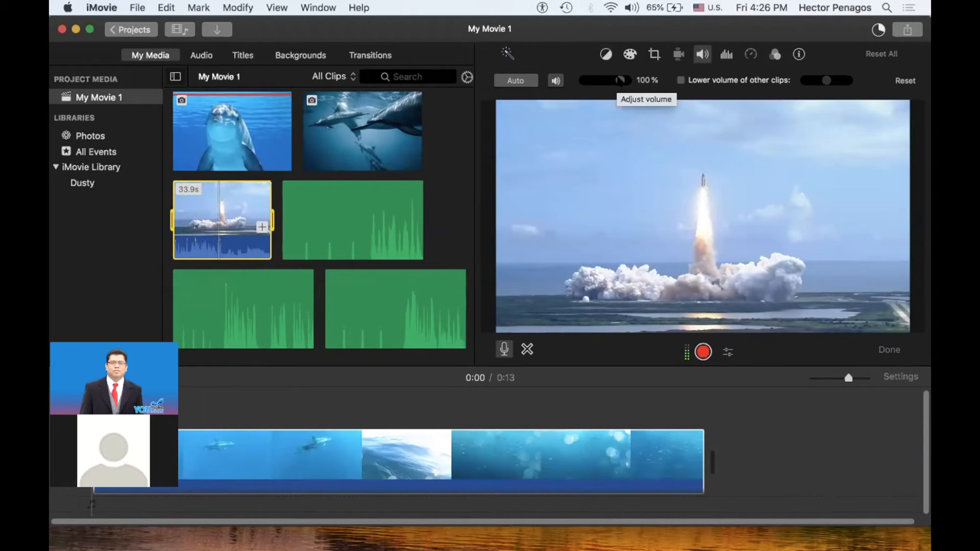
left_click_drag(620, 81, 598, 81)
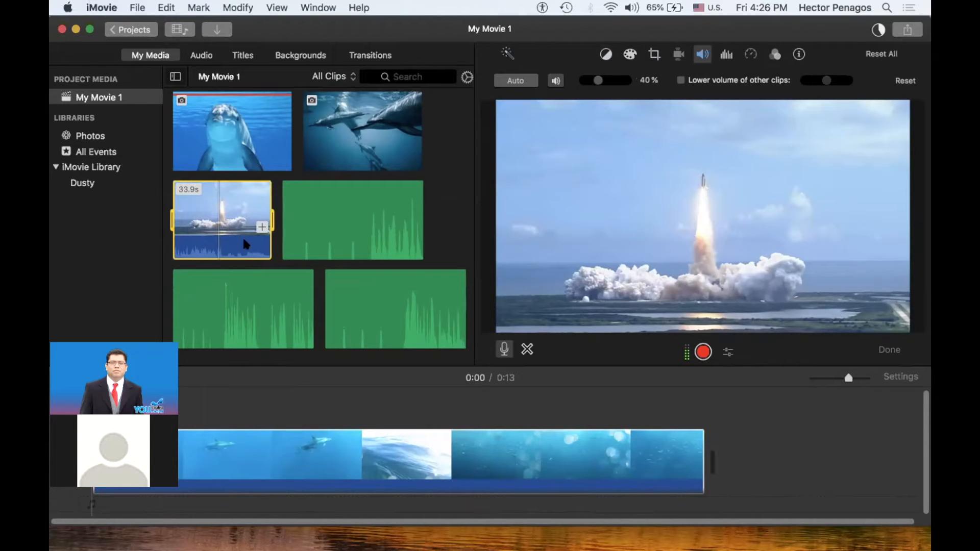
left_click_drag(598, 81, 626, 80)
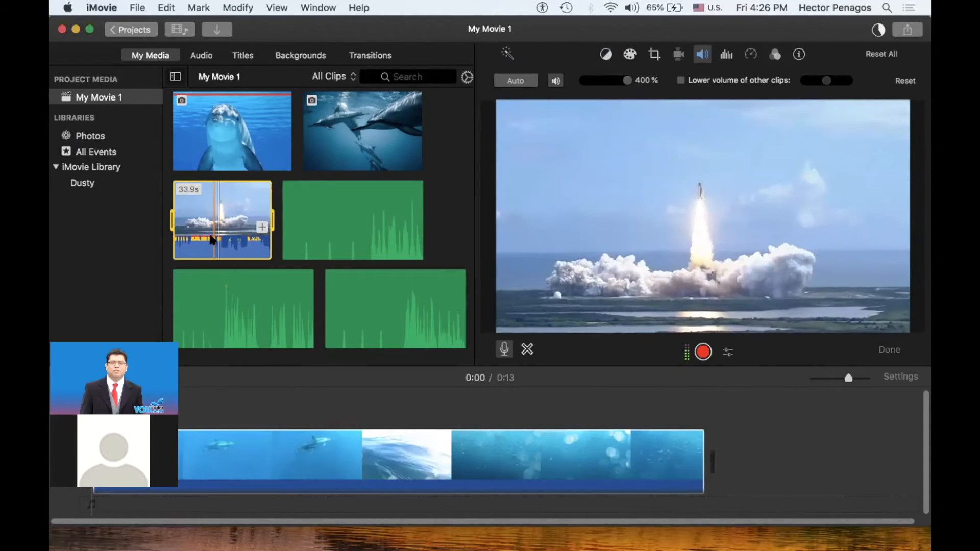
left_click_drag(626, 81, 610, 83)
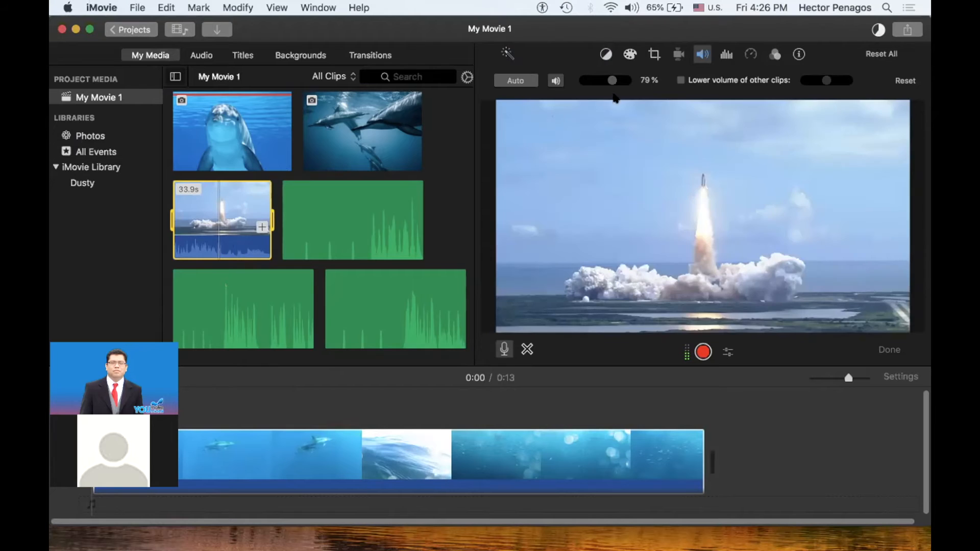
Step: Examine the equalizer presets available for the rocket launch clip
left_click(727, 55)
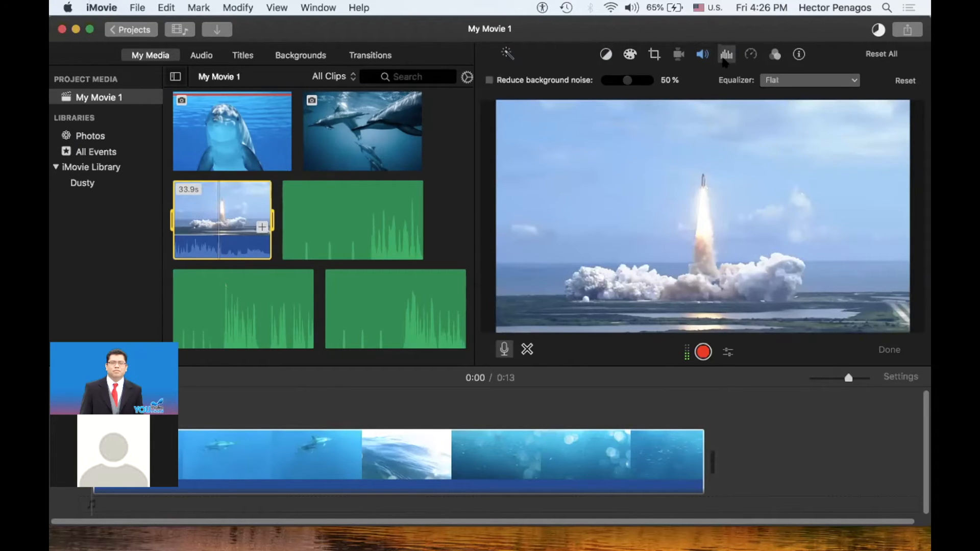
left_click(775, 81)
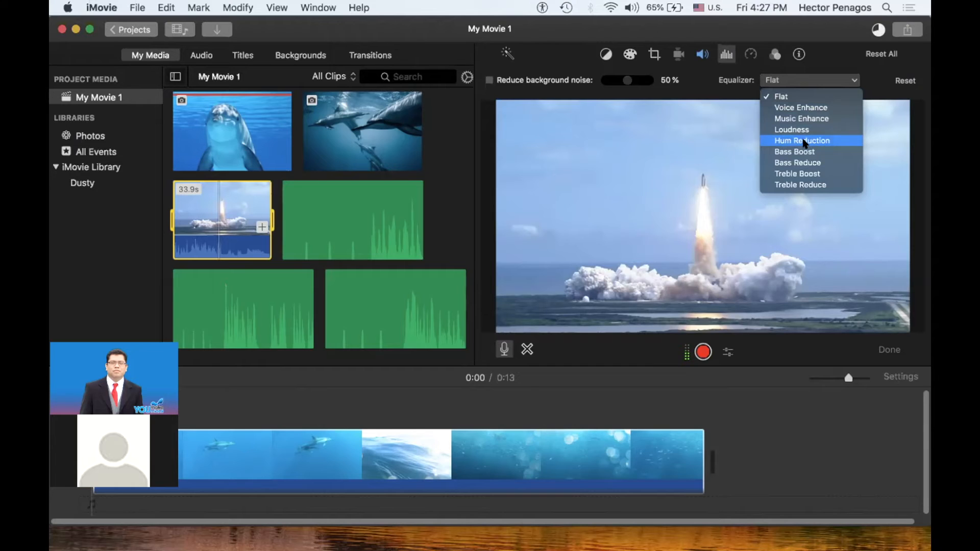
left_click(779, 60)
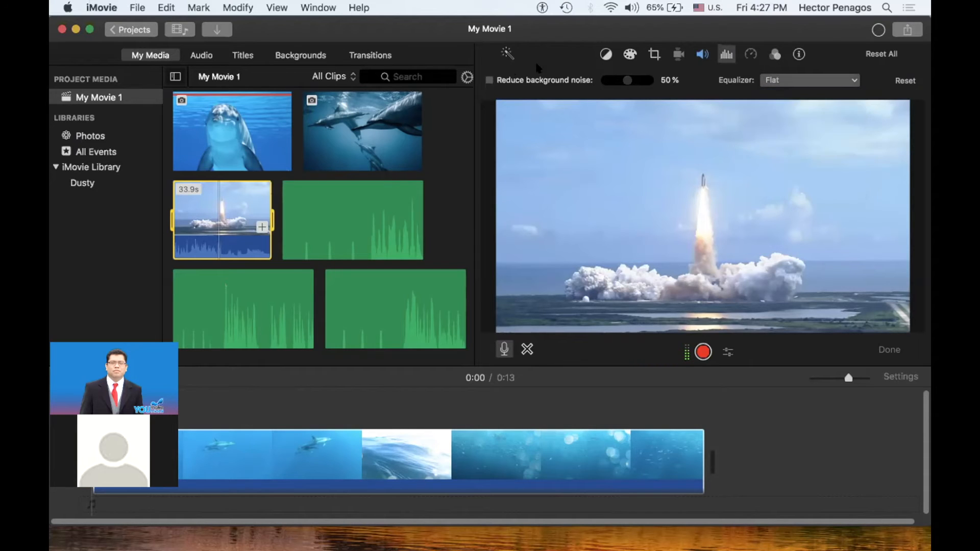
Step: Try reducing the rocket launch clip's background noise at 60%, and switch the noise reduction off again
left_click(488, 80)
mouse_move(628, 80)
left_mouse_down()
mouse_move(619, 80)
mouse_move(632, 80)
left_mouse_up()
left_click(489, 80)
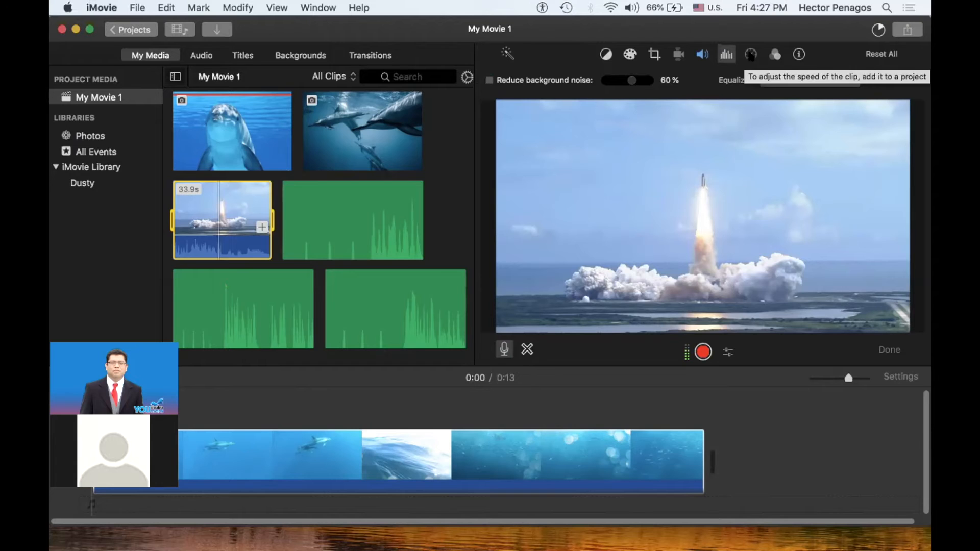
Step: Add the rocket launch clip at the end of the timeline and place the playhead on it at 0:16
left_click(751, 55)
left_click(252, 433)
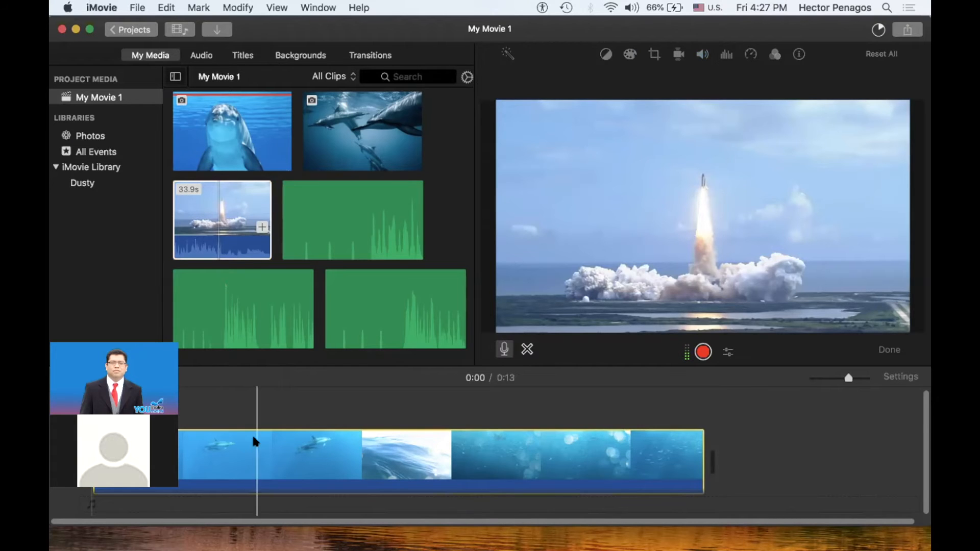
left_click(309, 443)
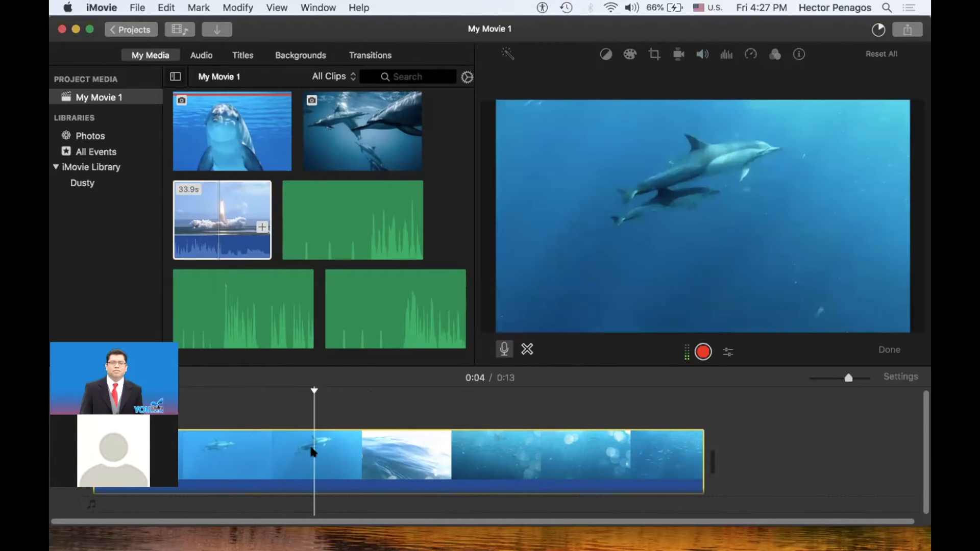
left_click_drag(259, 245, 731, 449)
scroll(732, 450, "right", 4)
left_click(695, 450)
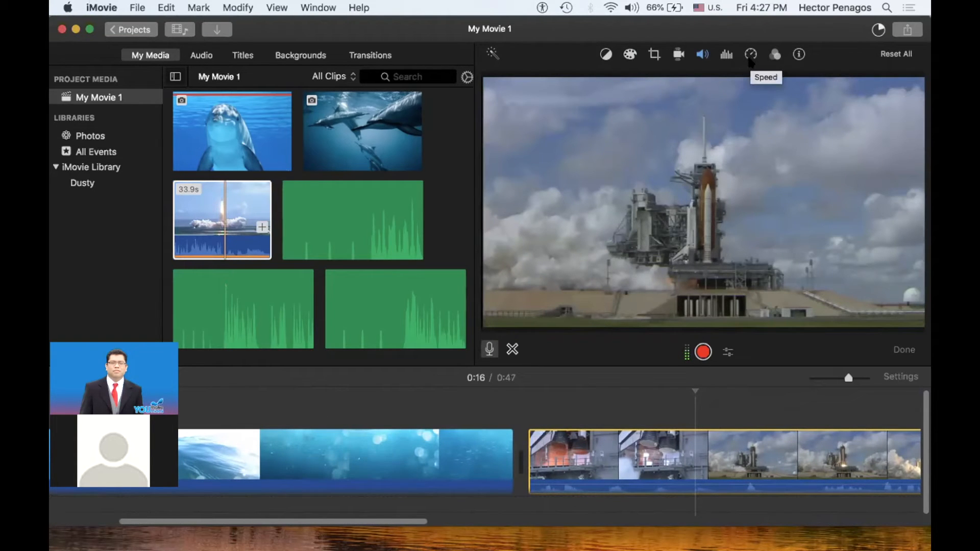
Step: Try the Slow speed setting on the rocket launch clip in the timeline
left_click(752, 55)
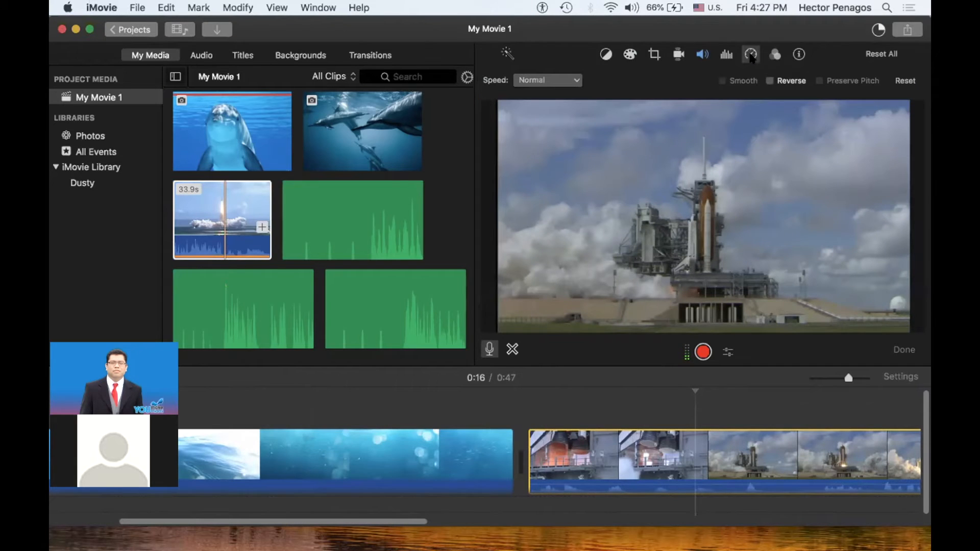
left_click(577, 82)
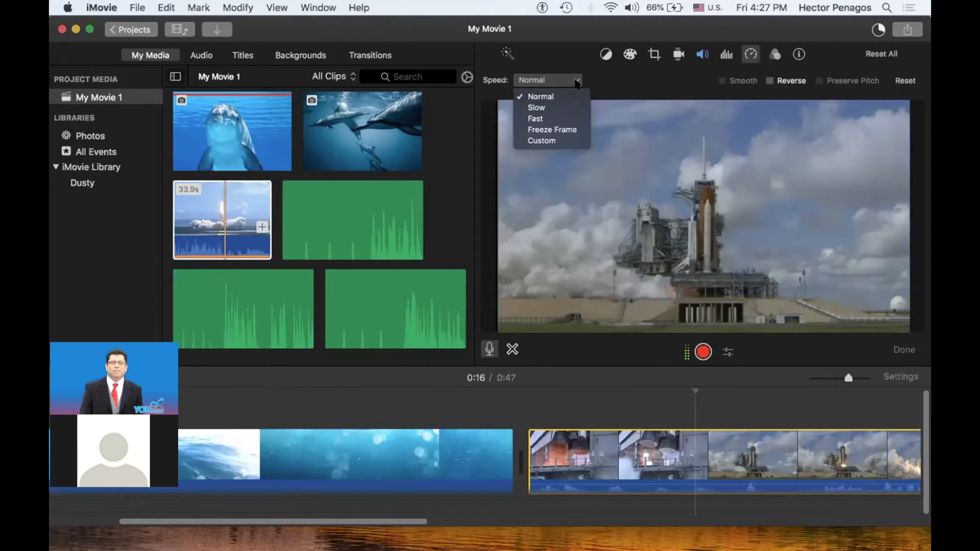
left_click(561, 108)
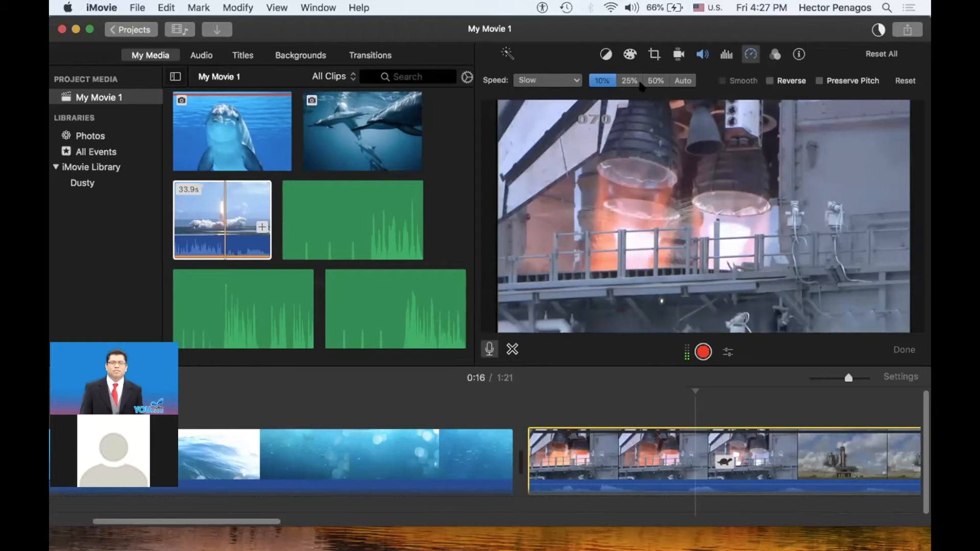
Step: Set the rocket launch clip's speed to Fast at 4x after trying 8x and 2x, and reverse its playback
left_click(544, 81)
left_click(544, 119)
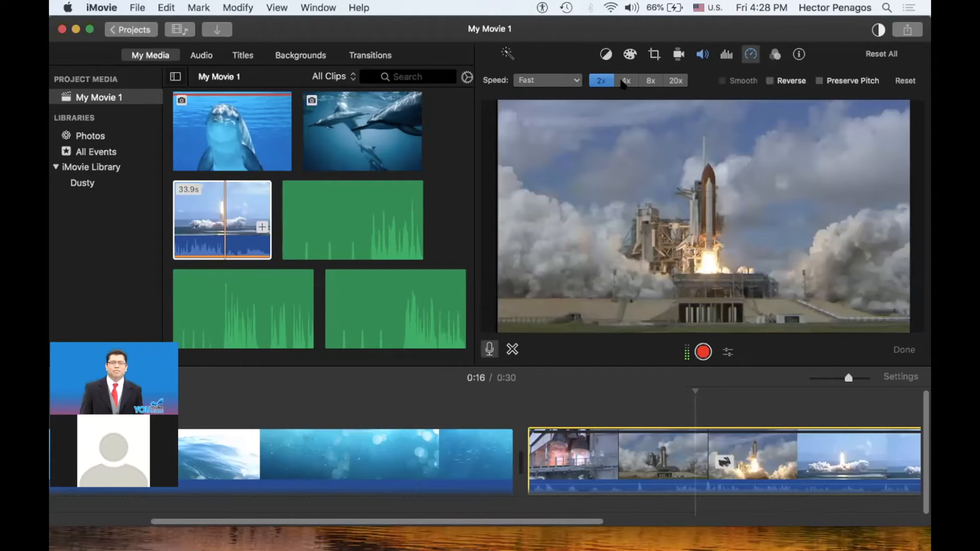
left_click(625, 81)
left_click(651, 80)
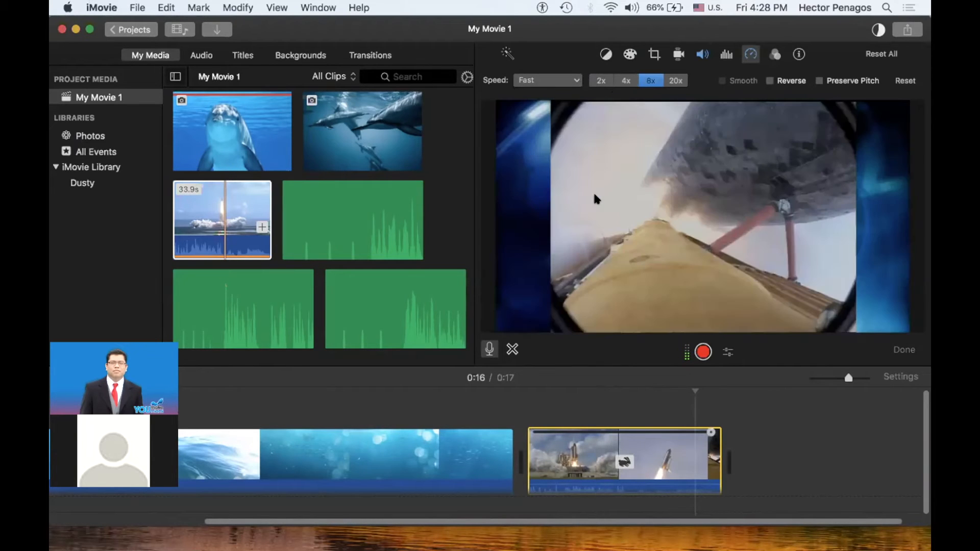
left_click(601, 81)
left_click(625, 80)
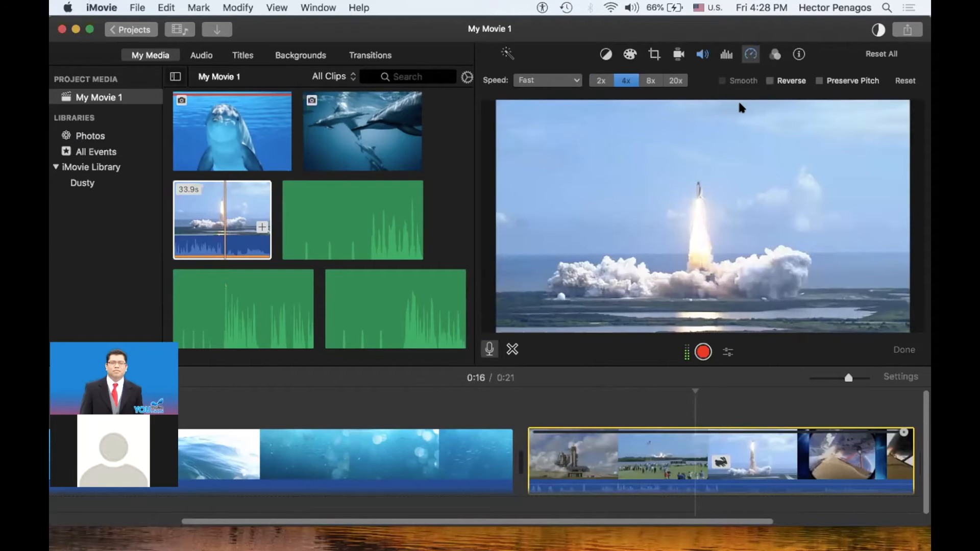
left_click(769, 81)
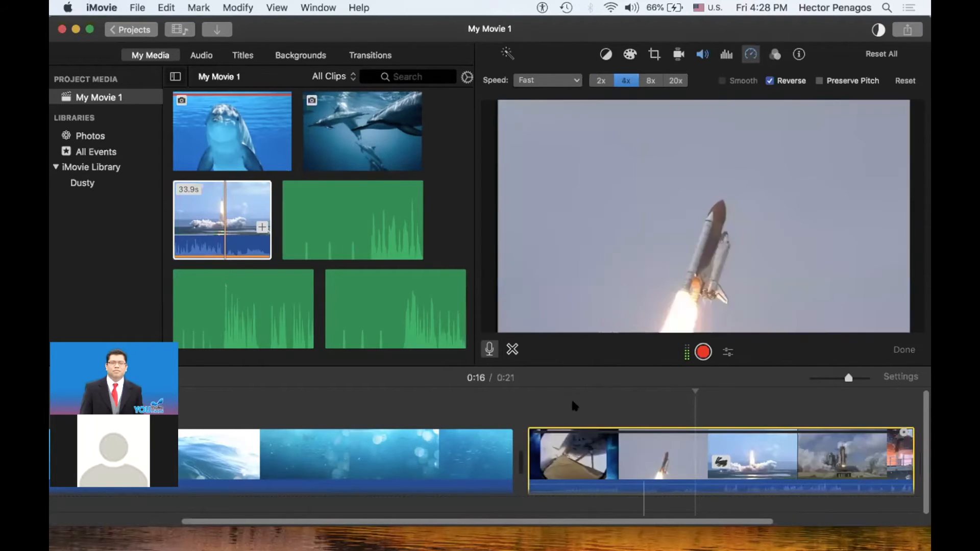
Step: Preview the reversed rocket launch clip from 0:14, turn off its reverse playback and reset its speed to Normal
left_click(555, 402)
key("space")
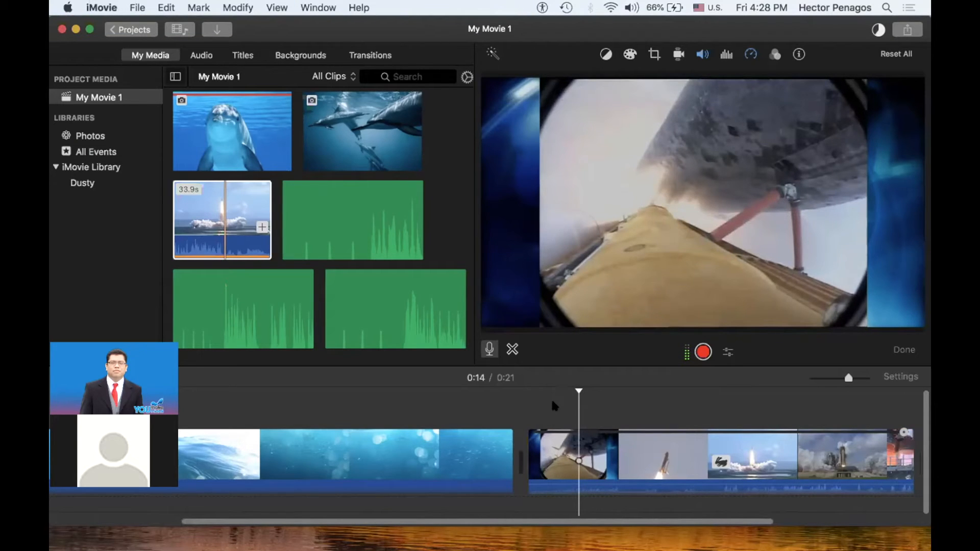
left_click(561, 450)
left_click(749, 55)
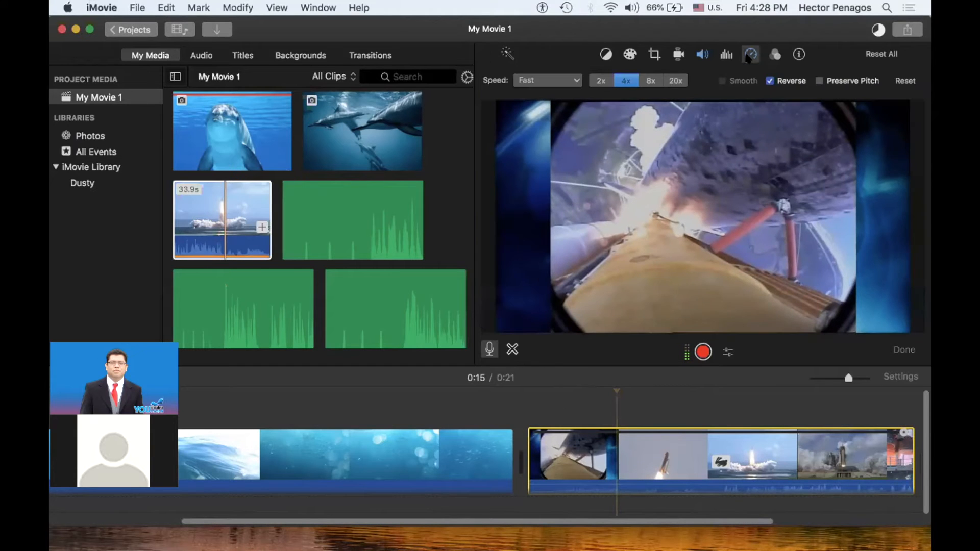
left_click(769, 81)
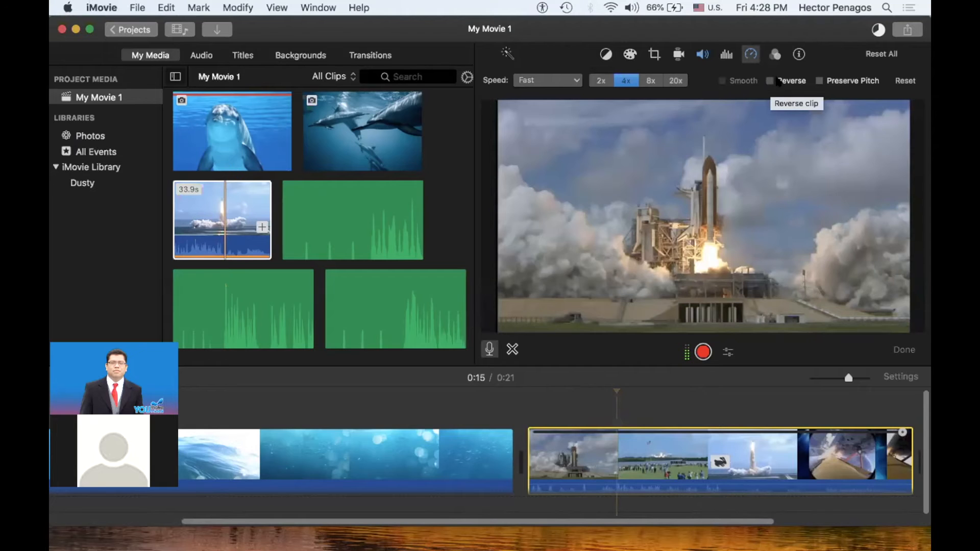
left_click(902, 81)
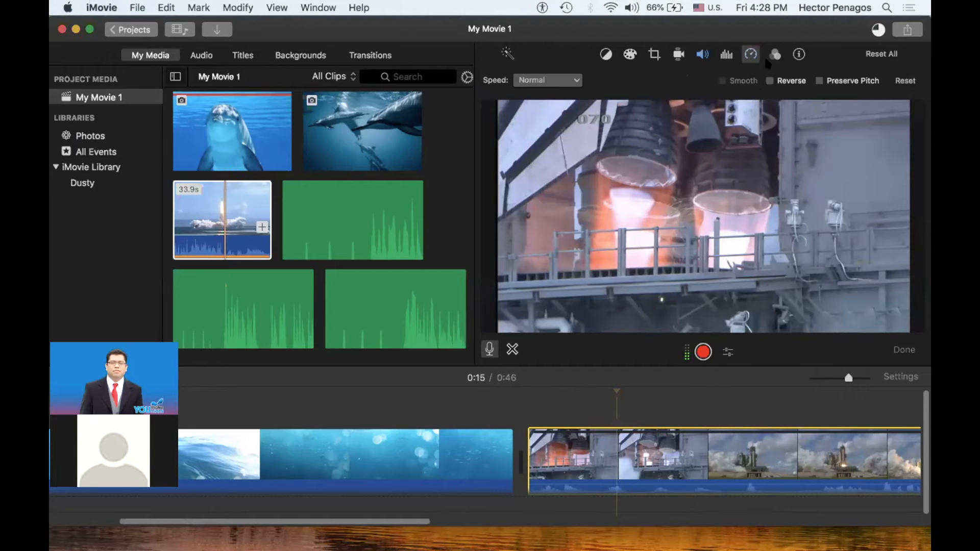
Step: Try the Vintage clip filter on the rocket launch clip, and replace it with the Western filter
left_click(775, 55)
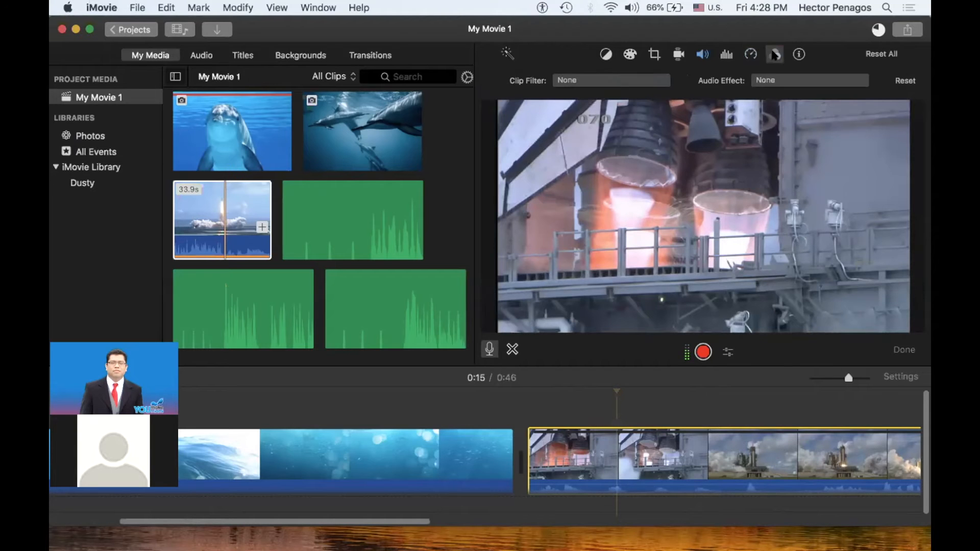
left_click(626, 81)
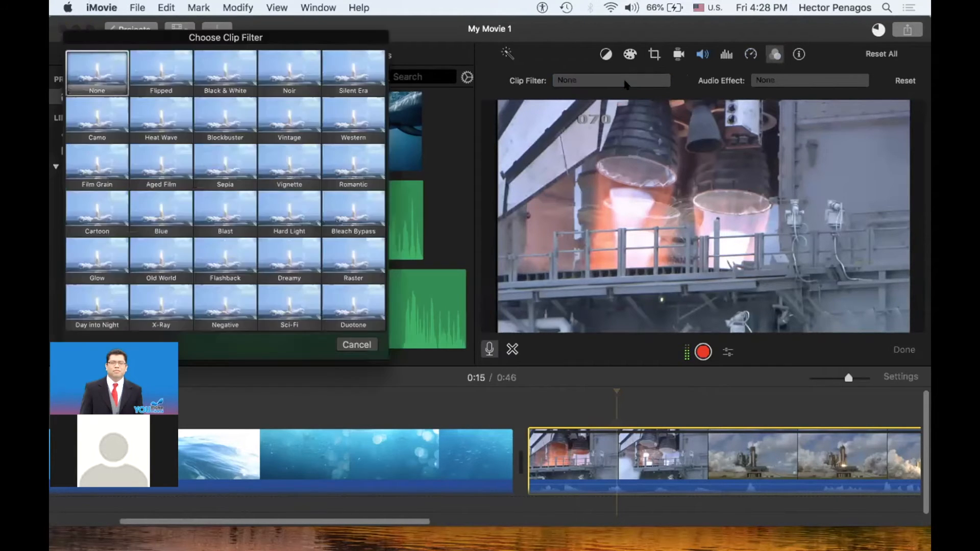
left_click(286, 110)
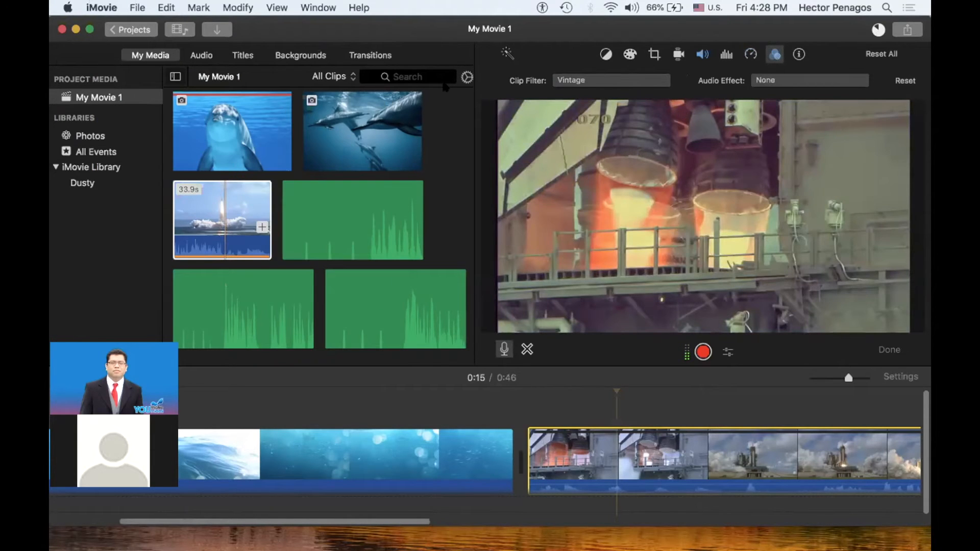
left_click(766, 55)
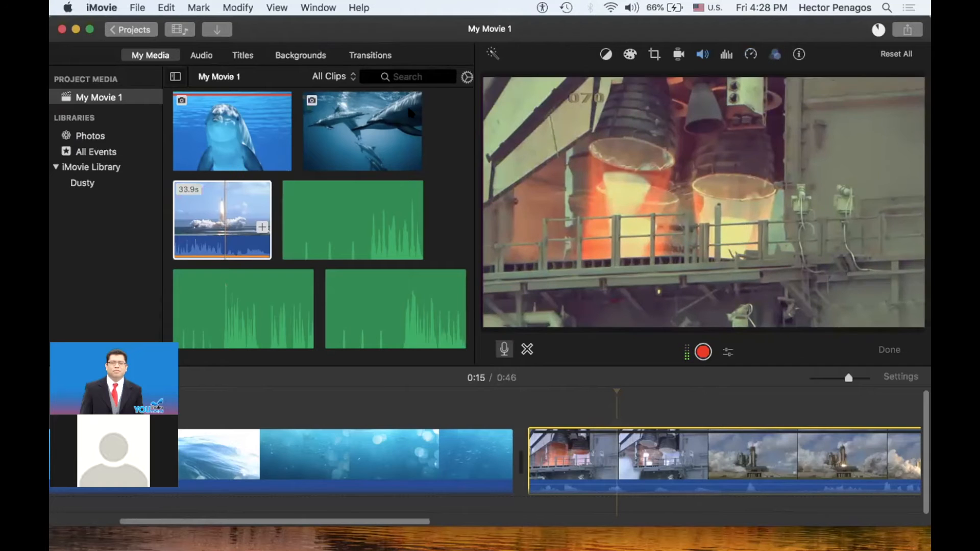
left_click(774, 55)
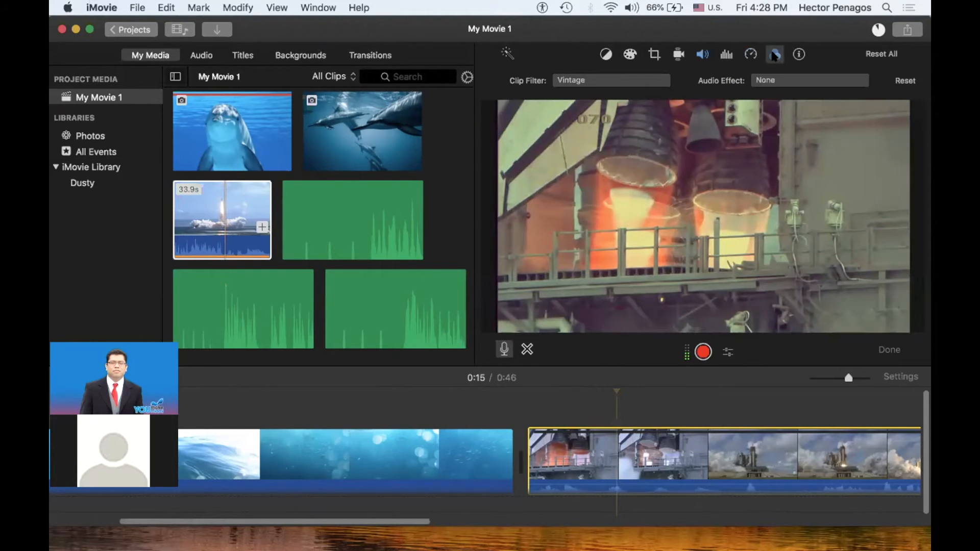
left_click(616, 83)
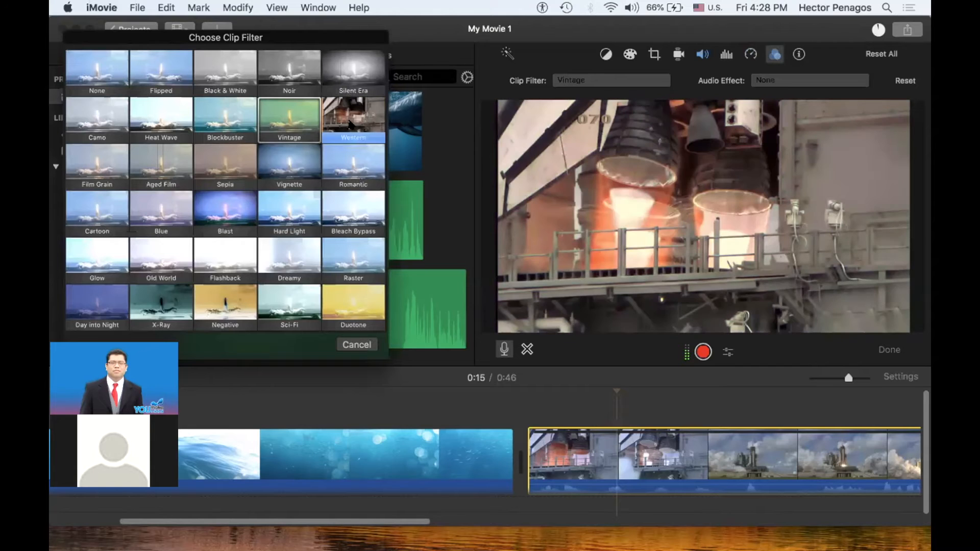
left_click(351, 124)
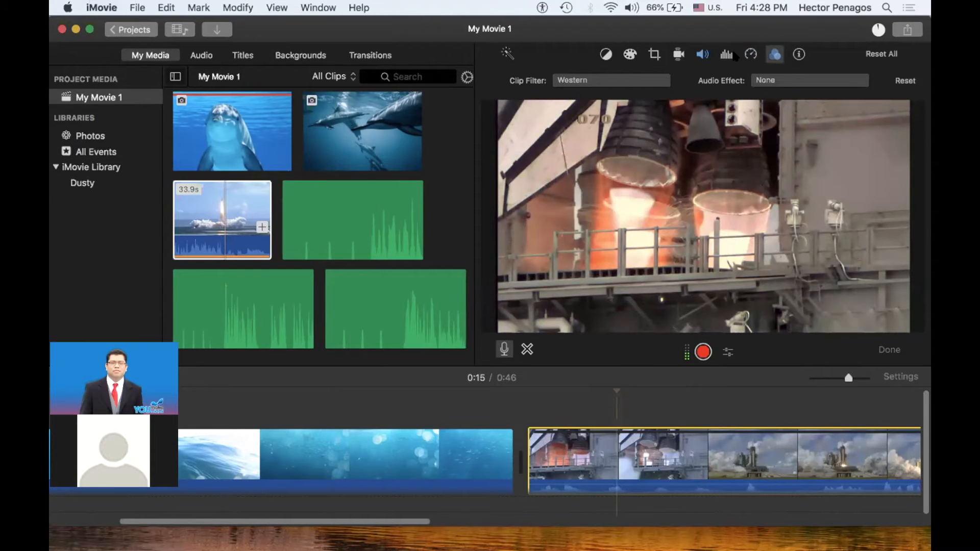
Step: Examine the clip information of the rocket launch clip, the dolphin photo and the underwater clip in the timeline
left_click(799, 55)
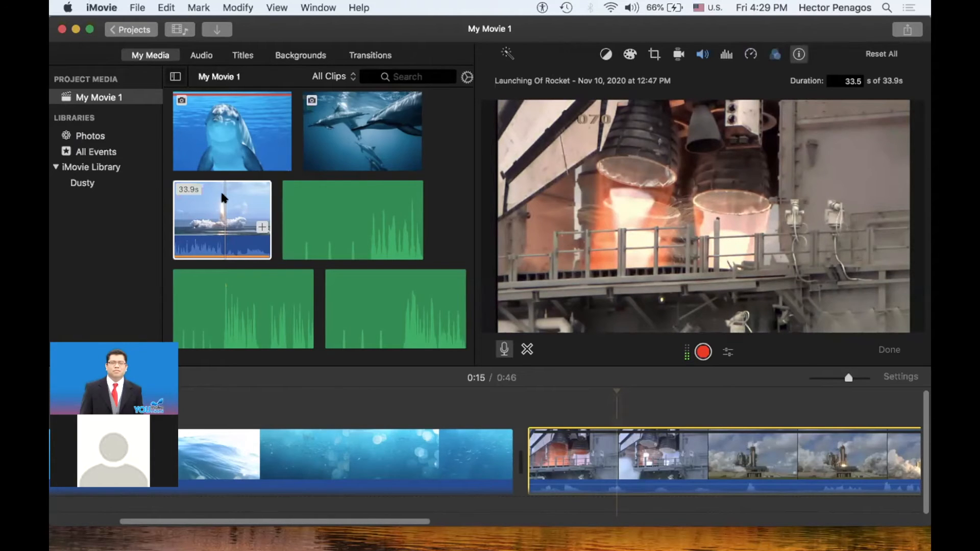
left_click(213, 153)
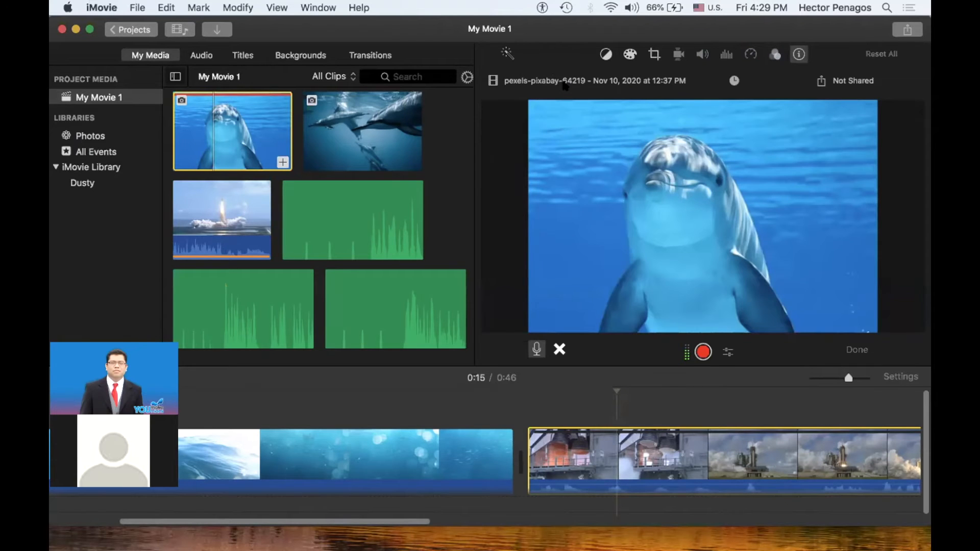
left_click(232, 201)
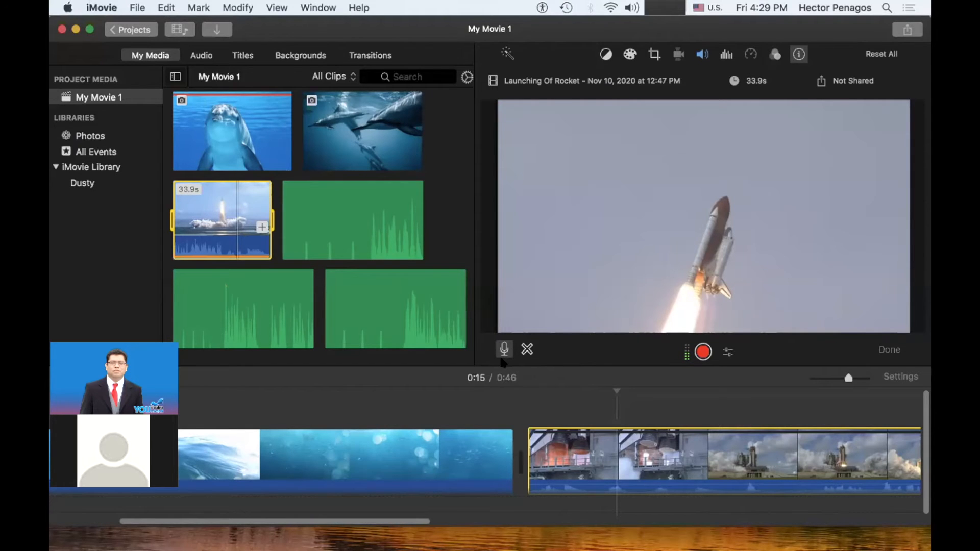
left_click(391, 394)
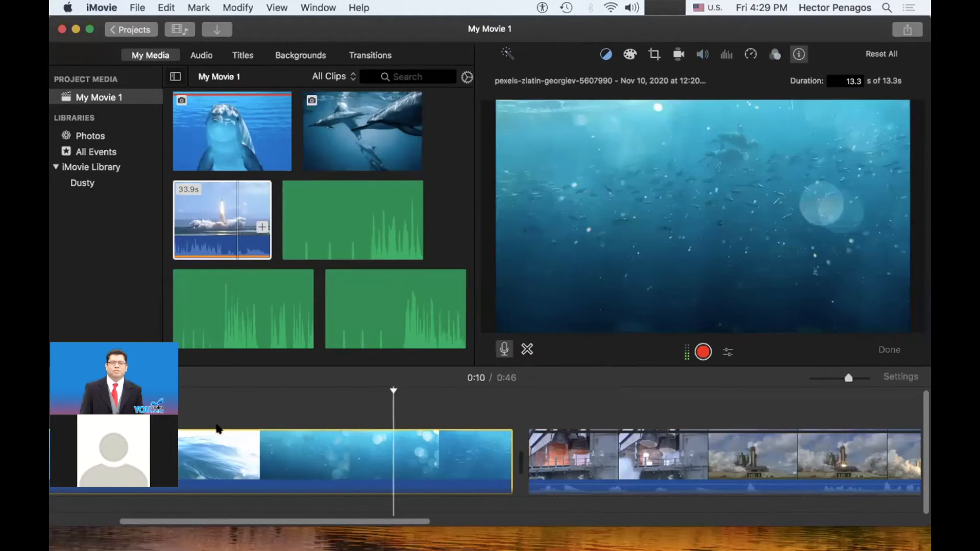
left_click(83, 454)
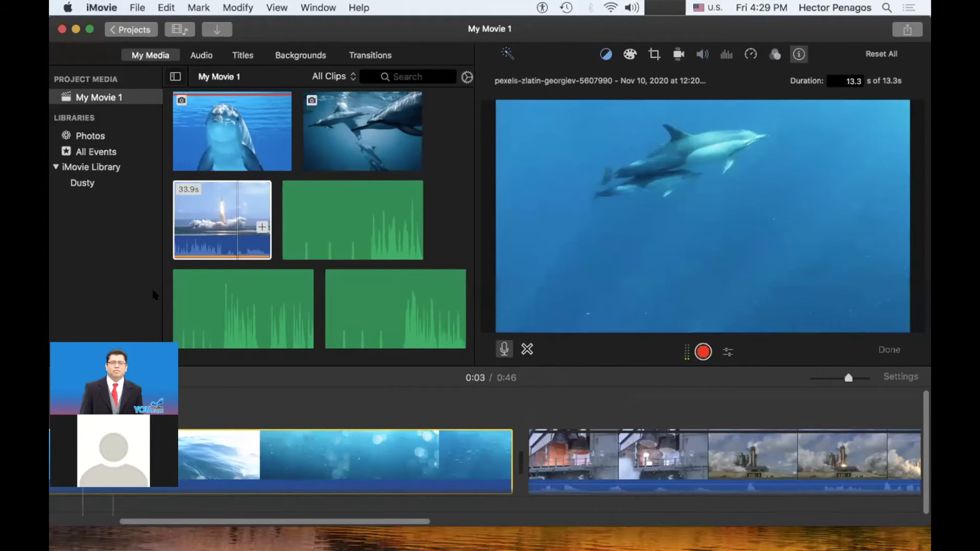
left_click(217, 194)
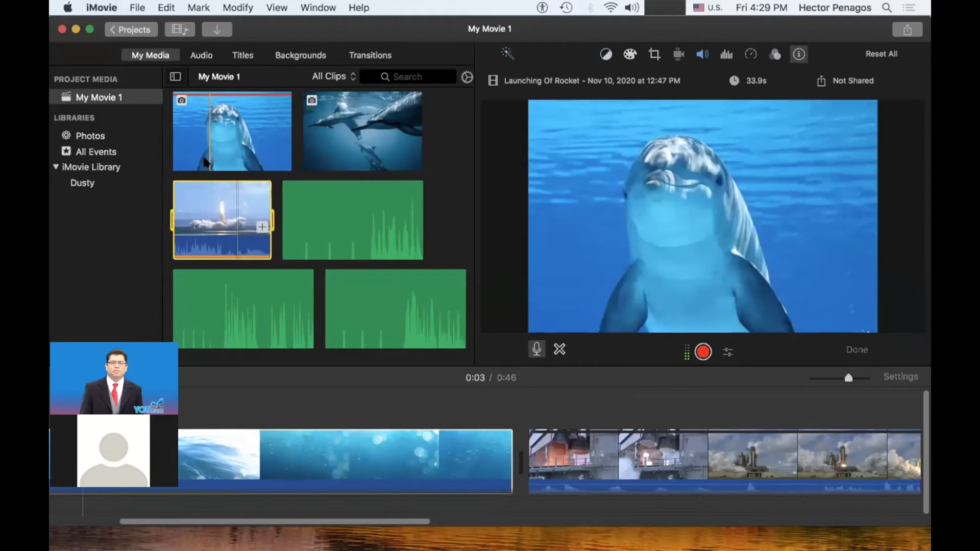
left_click(245, 379)
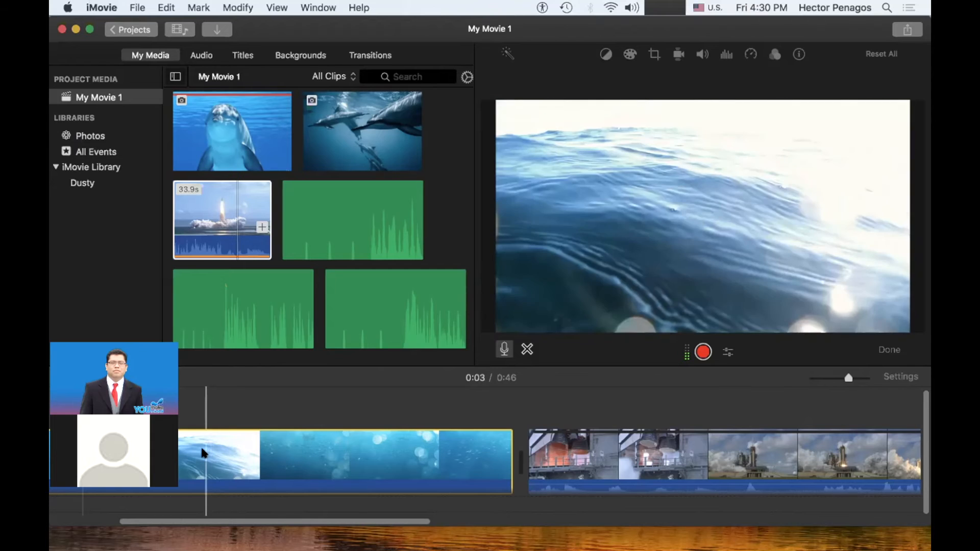
left_click(237, 419)
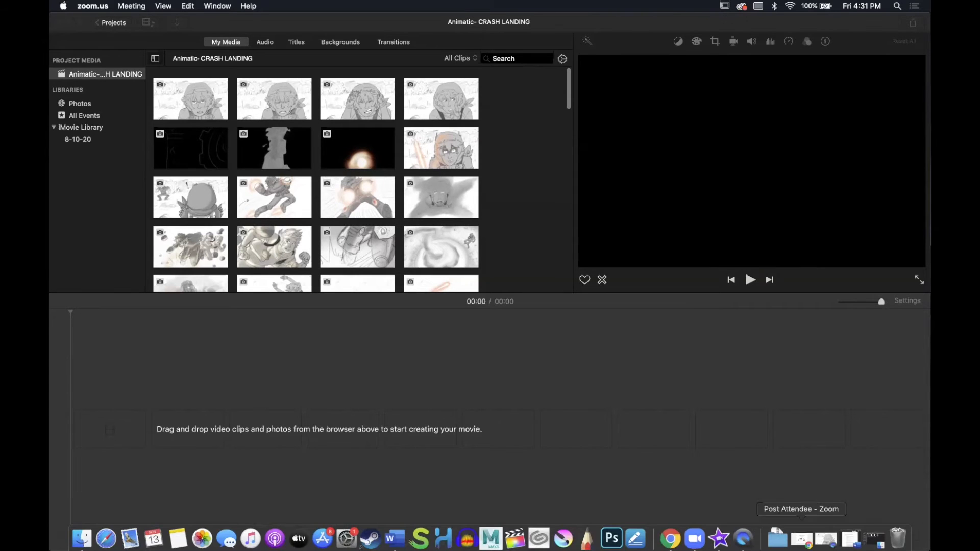
Step: Switch to the Crash Landing script in Word and read the passage from Aster's warning shot to Rigel's startled line, and minimize the document
left_click(852, 532)
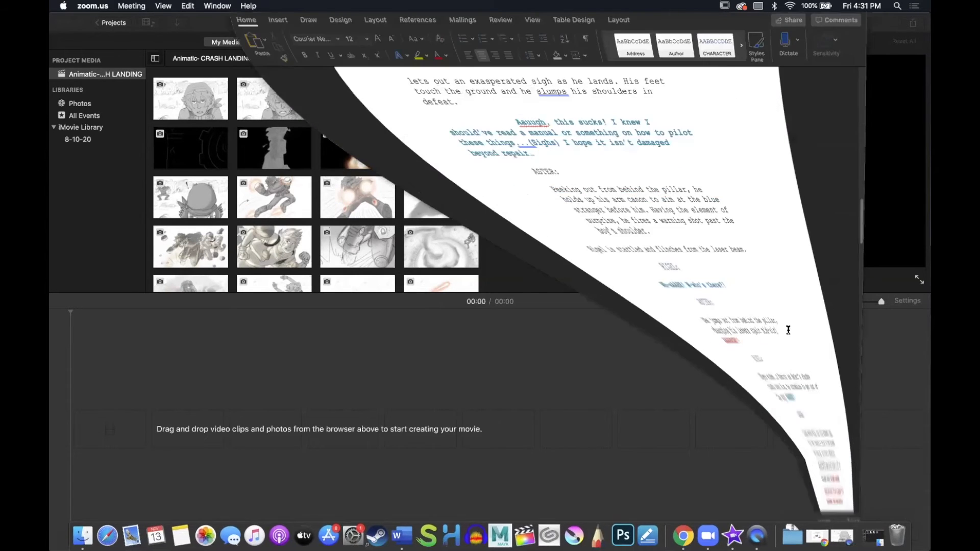
scroll(686, 231, "down", 1)
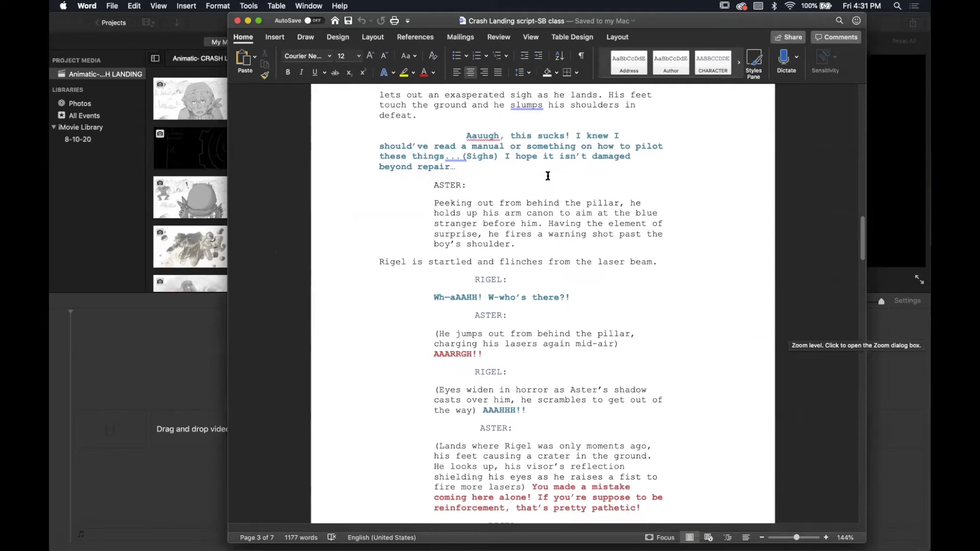
left_click(435, 184)
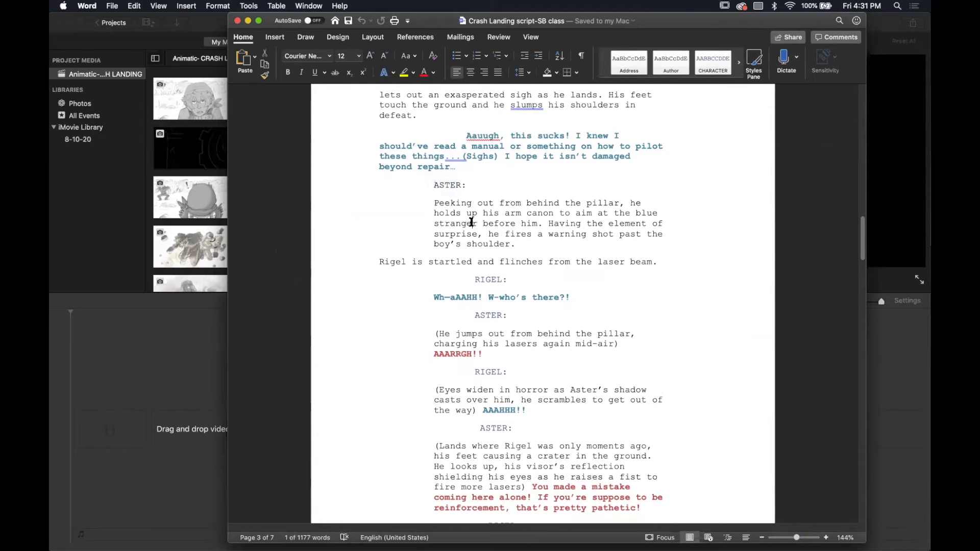
left_click_drag(445, 205, 503, 223)
left_click(502, 225)
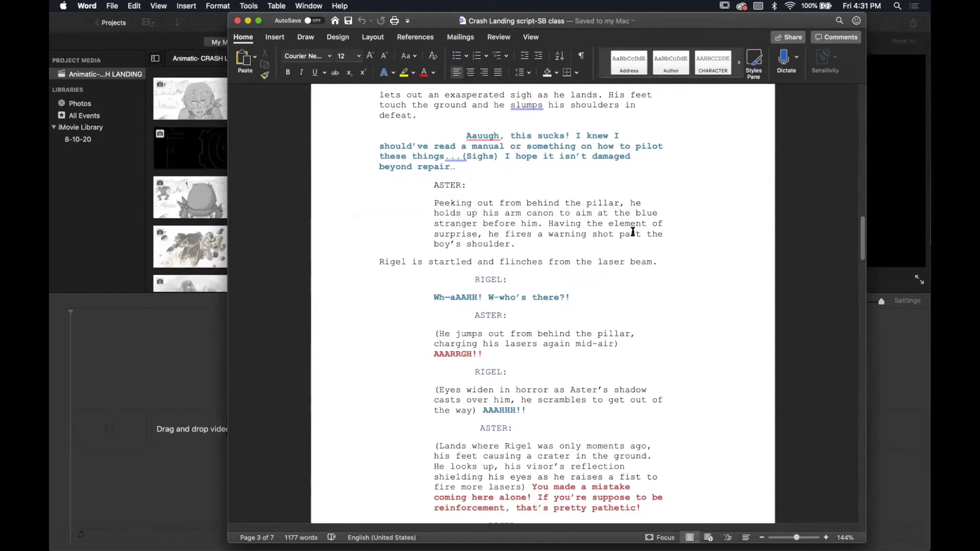
double_click(392, 263)
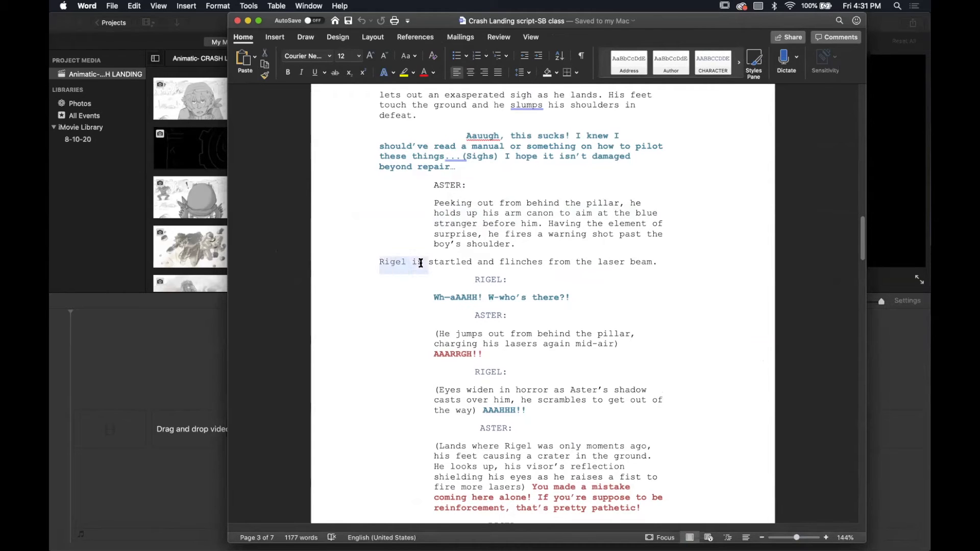
left_click(460, 262)
left_click_drag(453, 295, 506, 295)
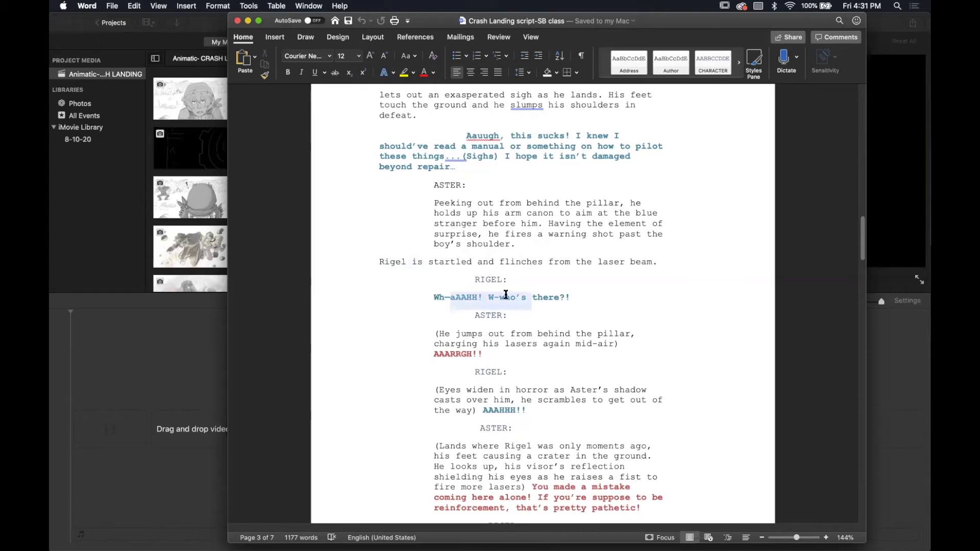
key("End")
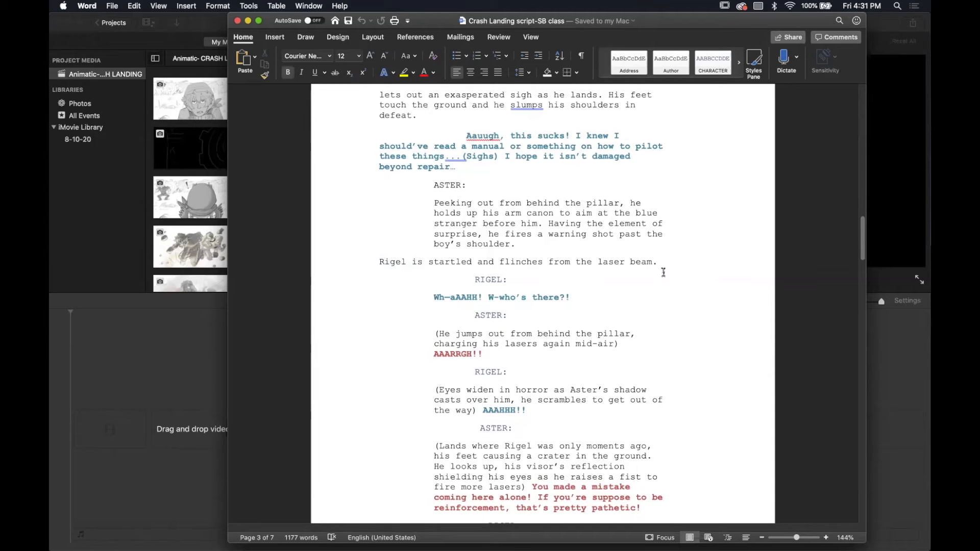
left_click(248, 21)
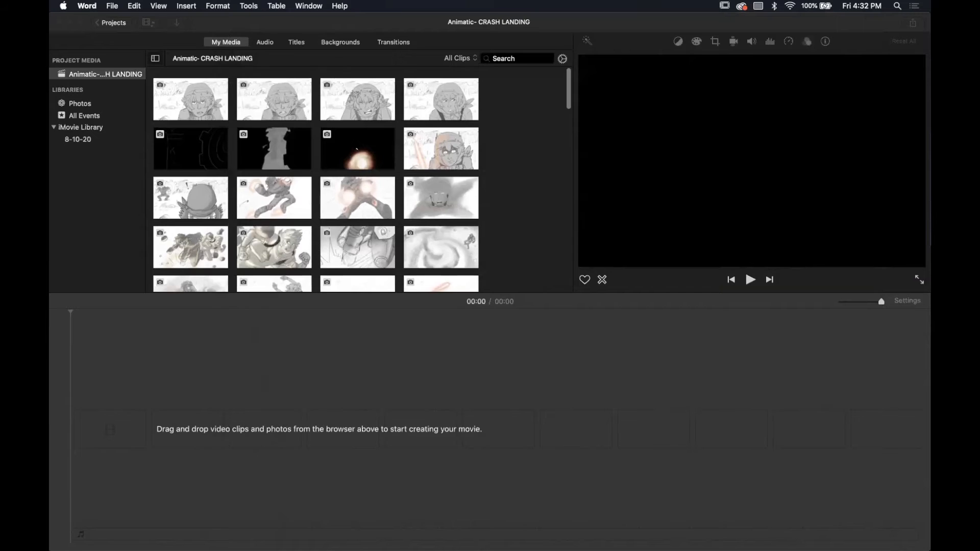
Step: Look through the storyboard images in the media of the Animatic- CRASH LANDING project
left_click(193, 102)
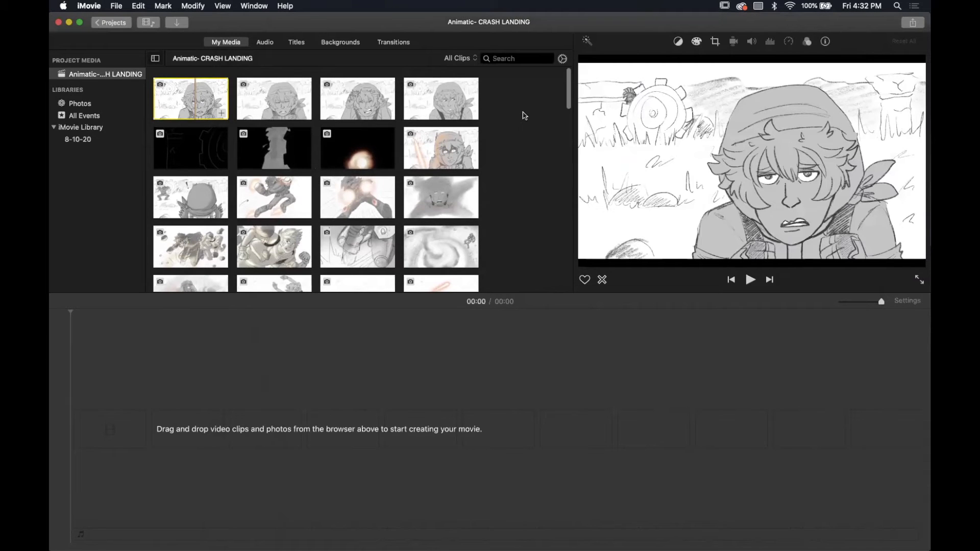
scroll(506, 205, "down", 10)
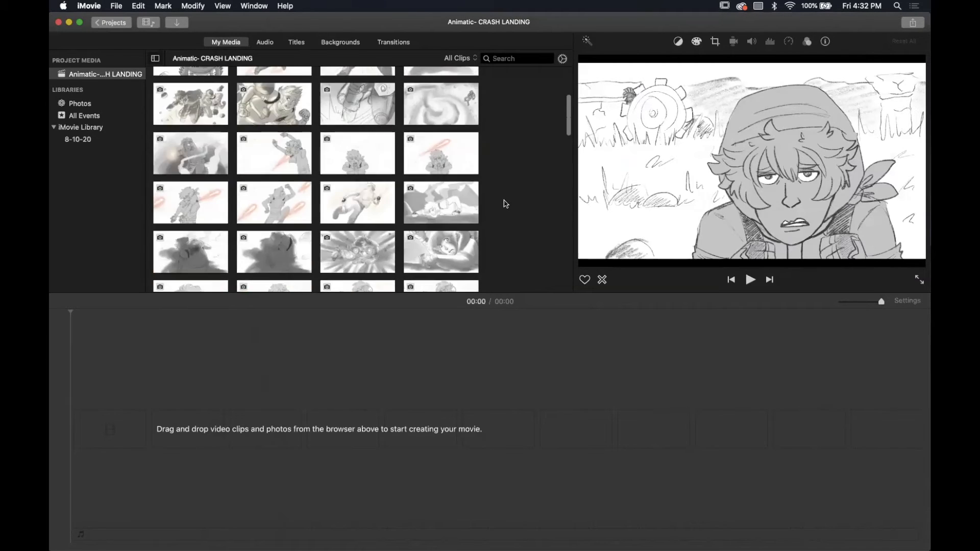
scroll(505, 204, "down", 10)
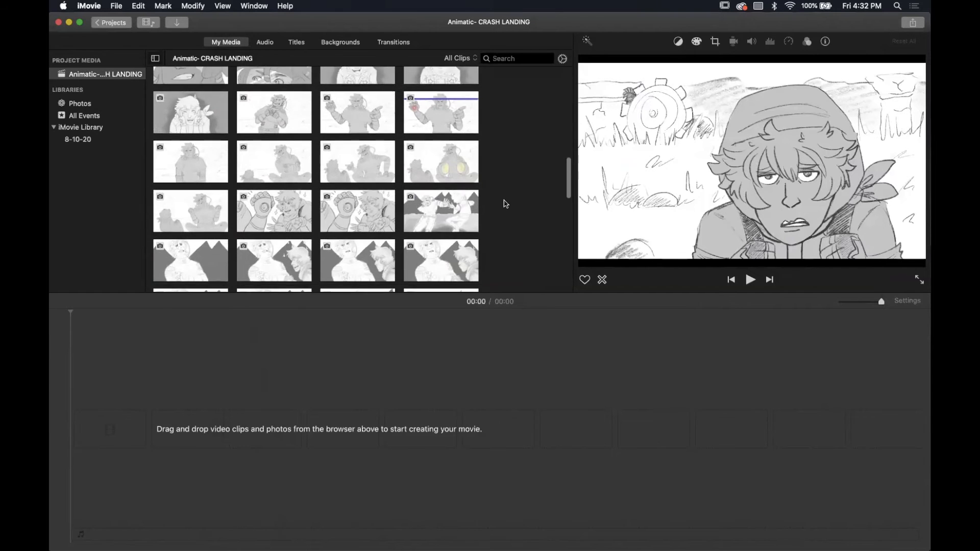
scroll(506, 204, "up", 15)
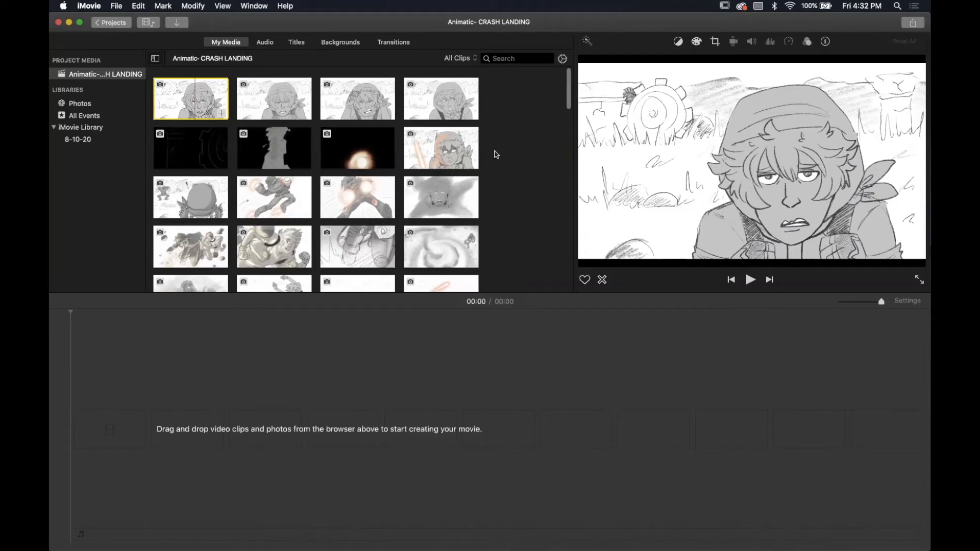
Step: Sort the storyboard clips in the project media by name, and clear the clip selection
right_click(511, 145)
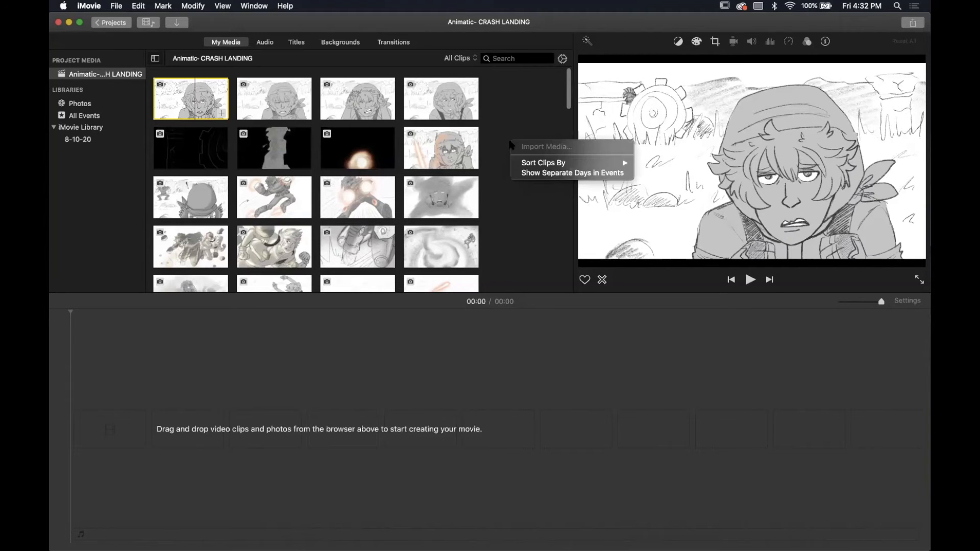
mouse_move(531, 166)
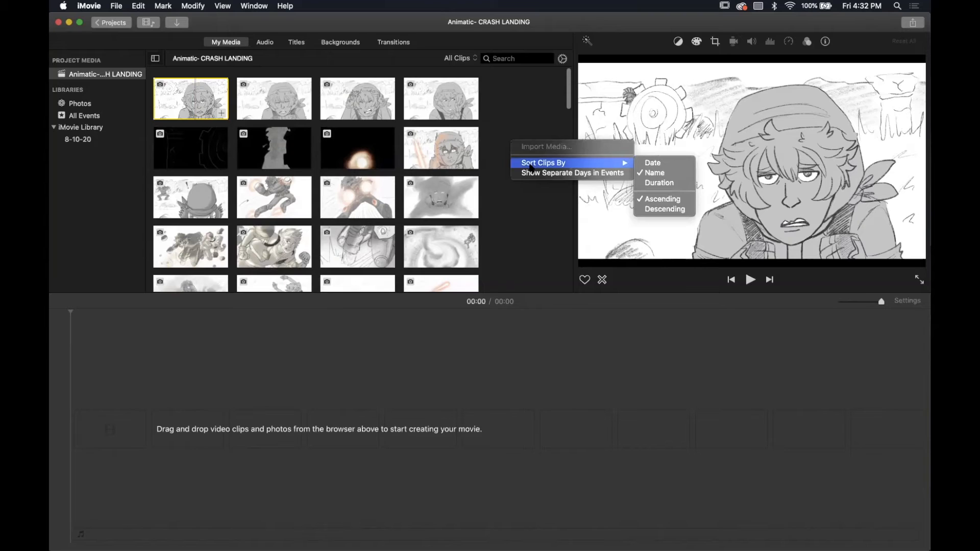
left_click(650, 173)
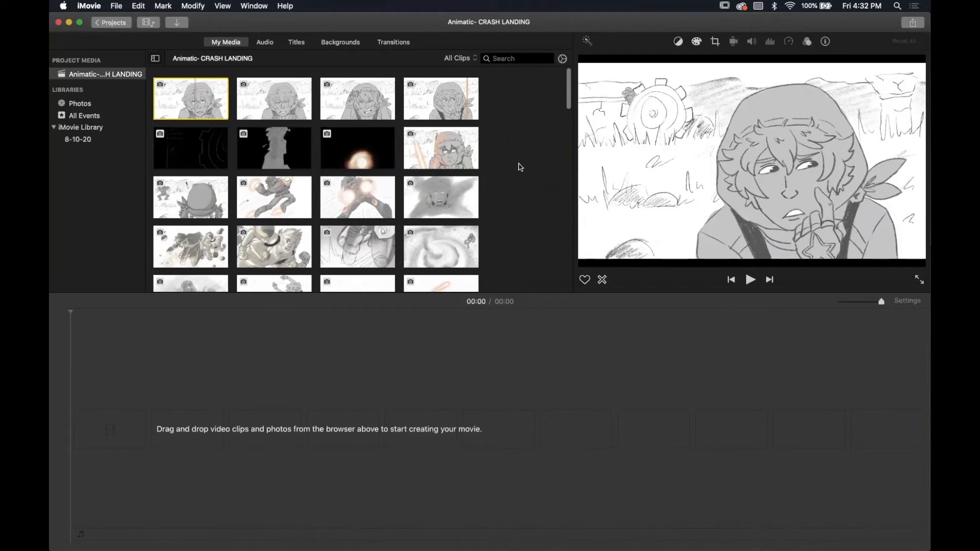
left_click(517, 107)
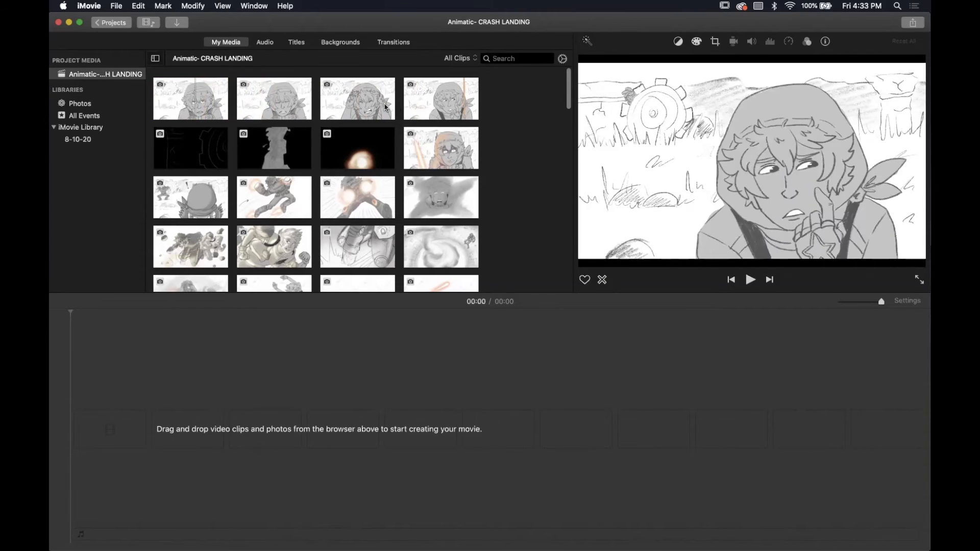
Step: Add the first four storyboard images from the project media to the empty timeline
left_click(200, 94)
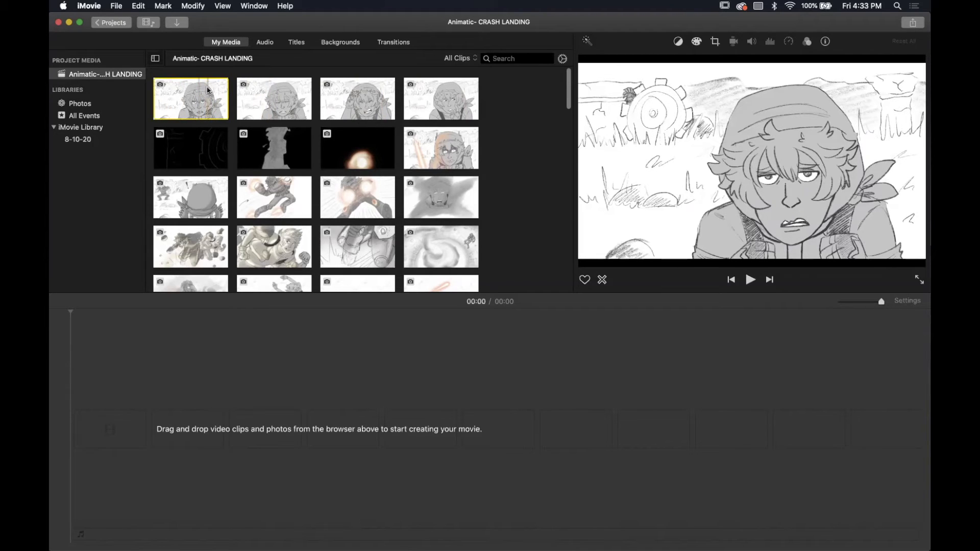
left_click(450, 94, "shift")
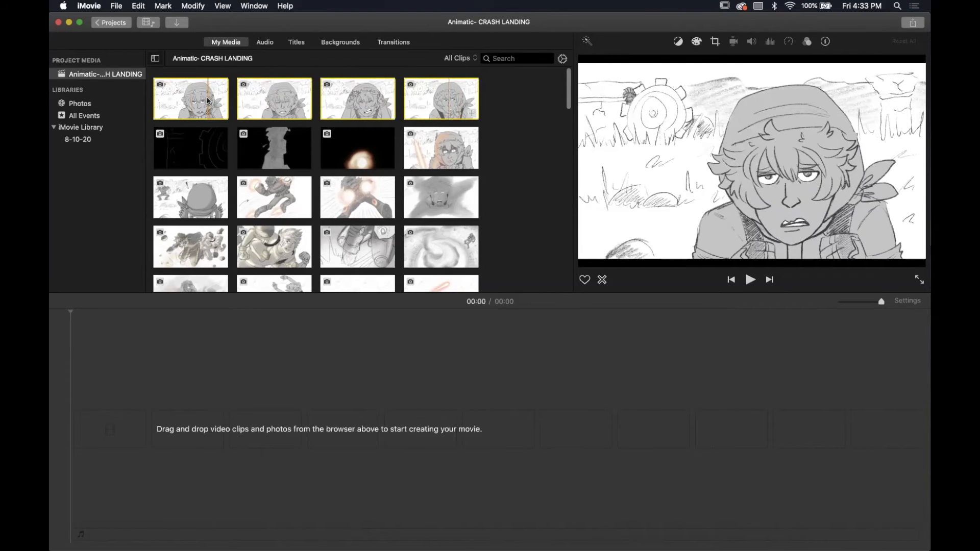
left_click_drag(207, 99, 116, 435)
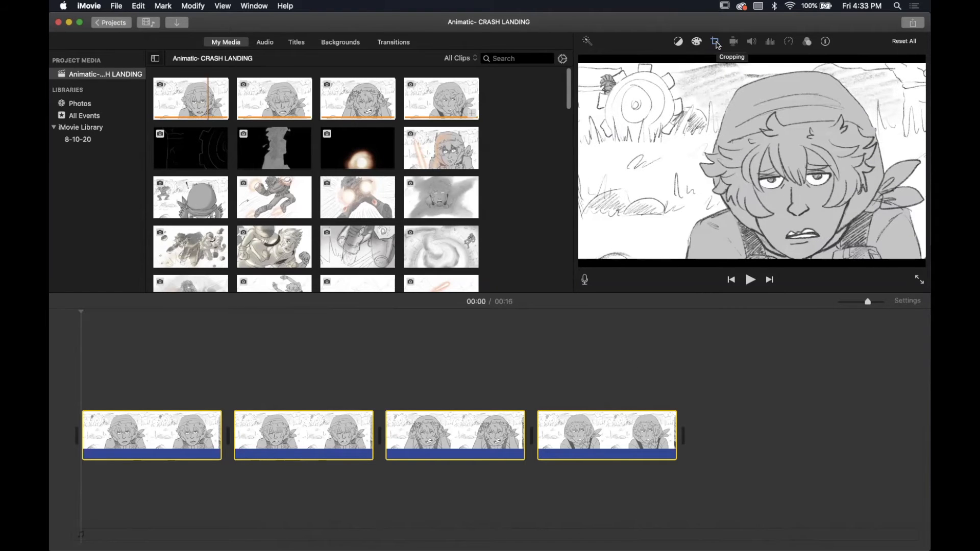
Step: Set the cropping style of all four storyboard clips in the timeline to Fit, and clear the selection
left_click(715, 42)
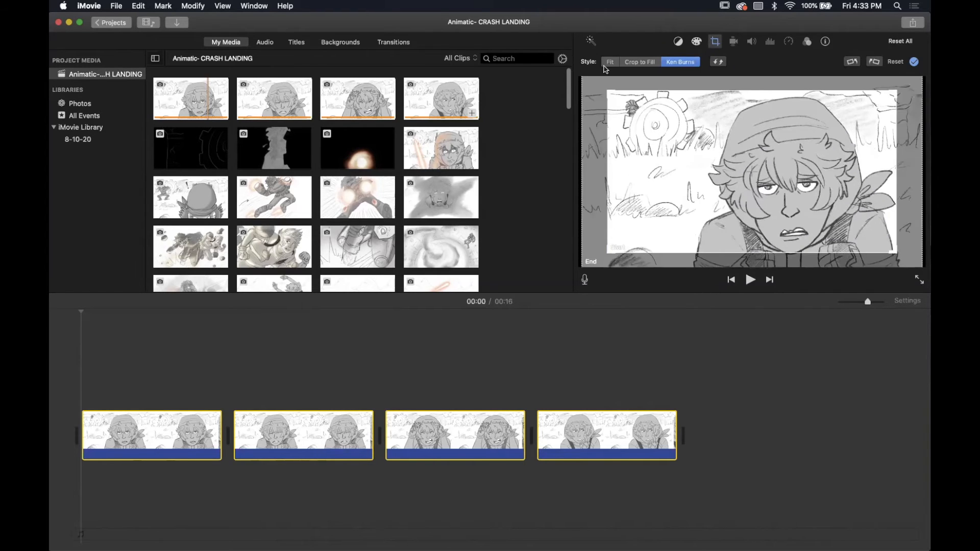
left_click(610, 62)
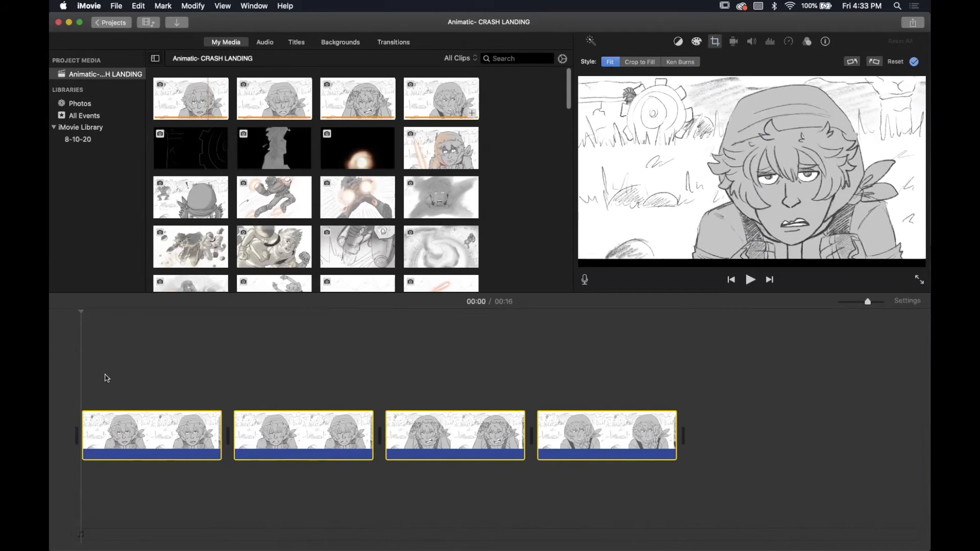
left_click(105, 378)
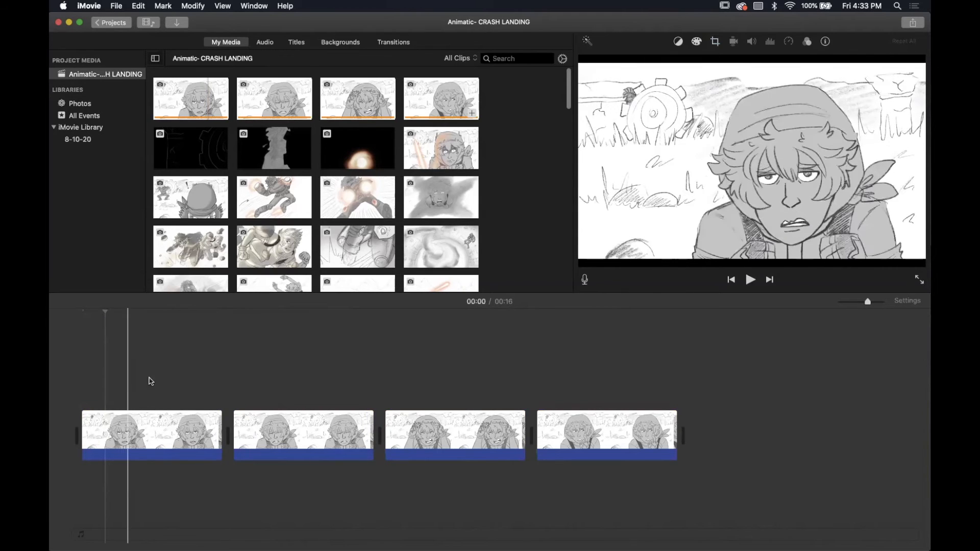
Step: Look through the audio recordings at the end of the project media, checking each one's name in its clip information
scroll(249, 214, "down", 4)
scroll(250, 214, "down", 15)
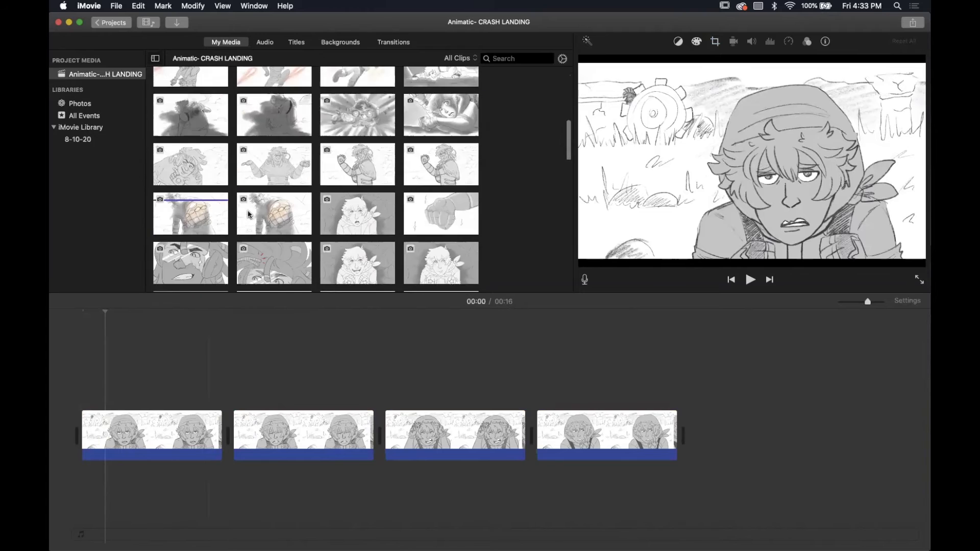
scroll(314, 176, "down", 3)
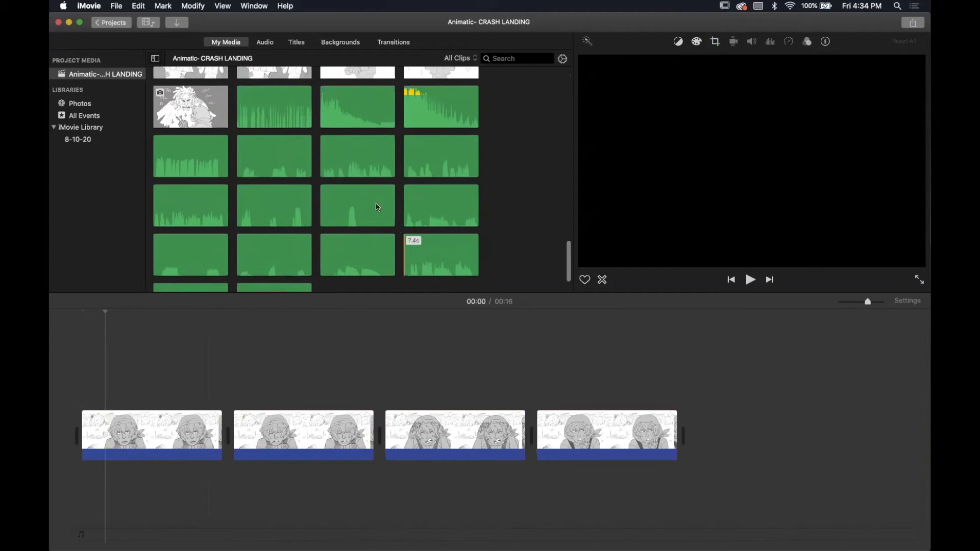
left_click(362, 202)
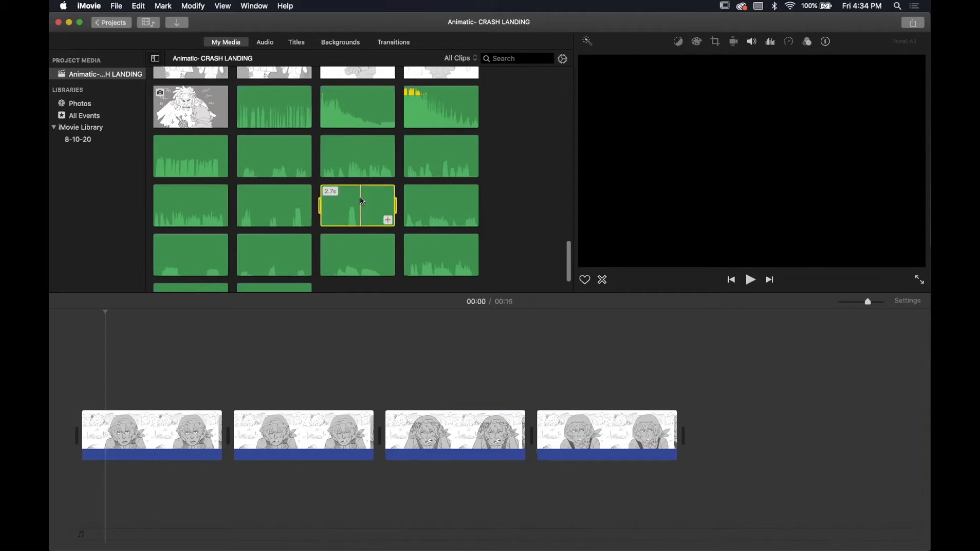
left_click(825, 42)
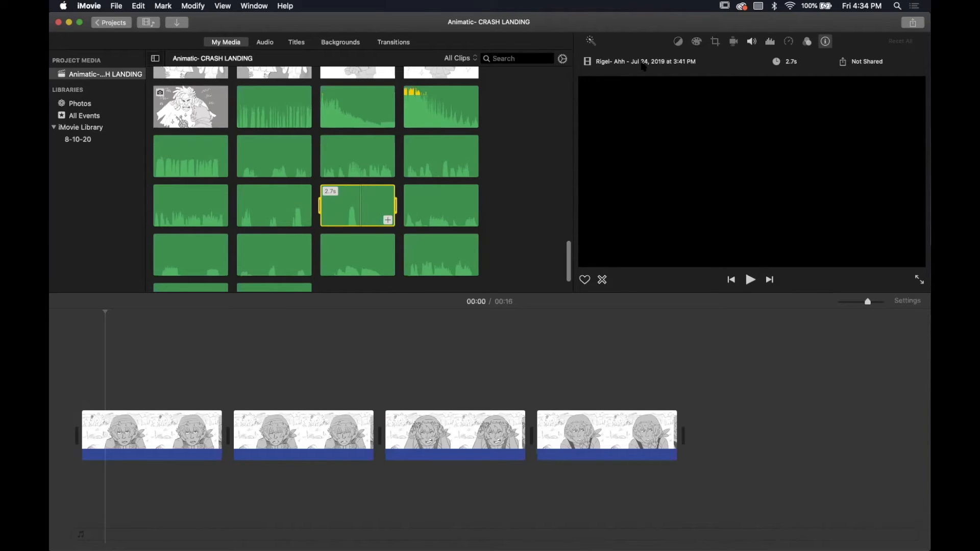
left_click(352, 165)
left_click(428, 157)
left_click(283, 162)
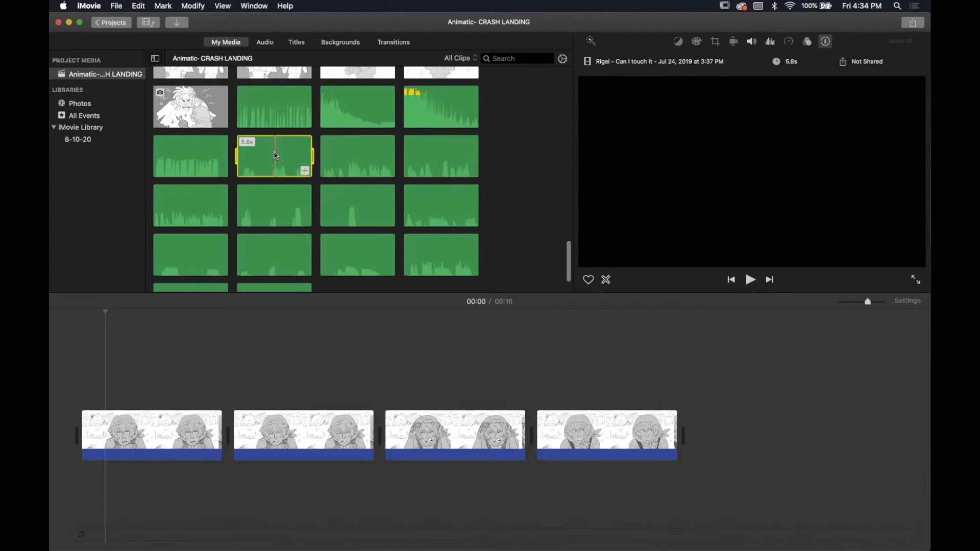
left_click(200, 204)
left_click(192, 153)
left_click(200, 252)
scroll(296, 252, "down", 2)
left_click(286, 225)
left_click(356, 216)
left_click(452, 213)
Step: Select the opening part of the Rigel- Augh This Sucks recording, about 3.7 s, and place it beneath the first storyboard clip
left_click(441, 153)
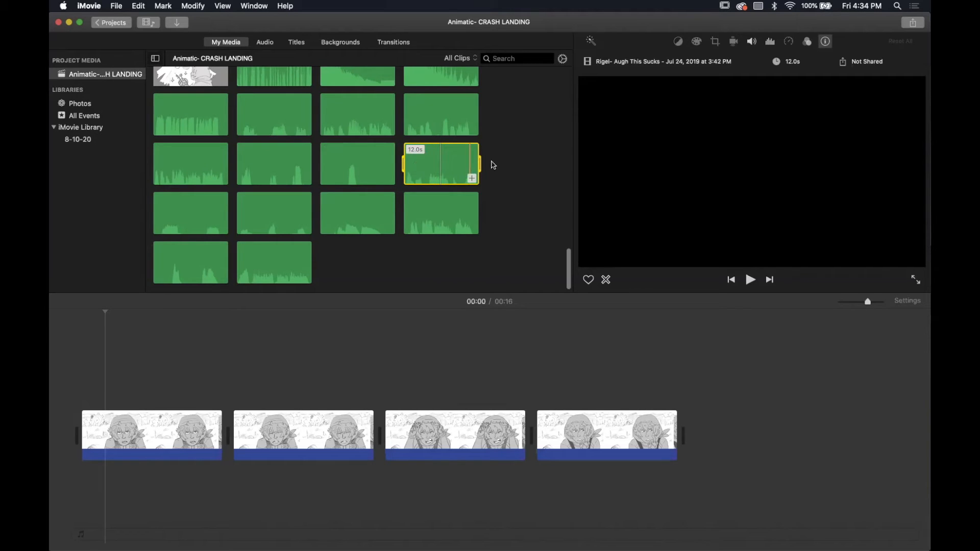
left_click_drag(478, 164, 425, 174)
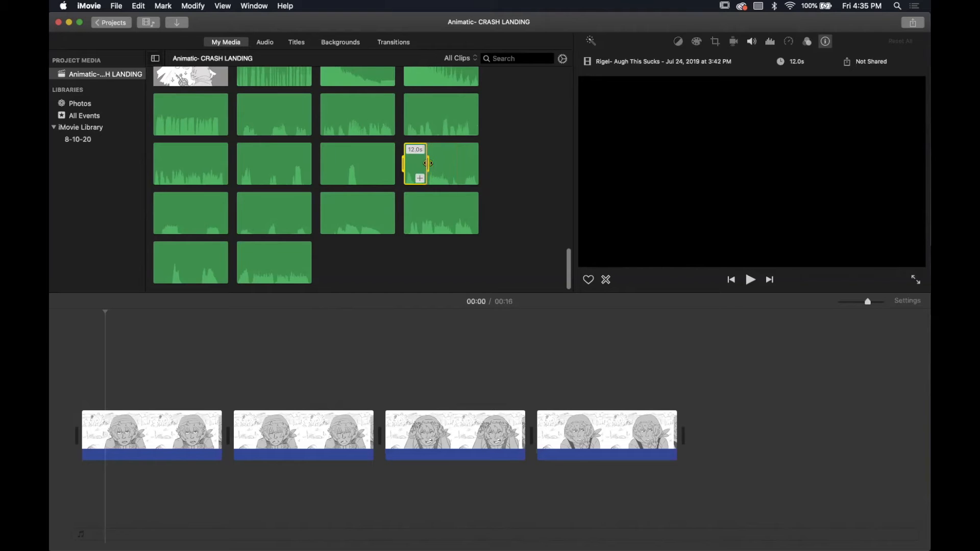
left_click_drag(428, 164, 424, 162)
left_click_drag(417, 164, 84, 514)
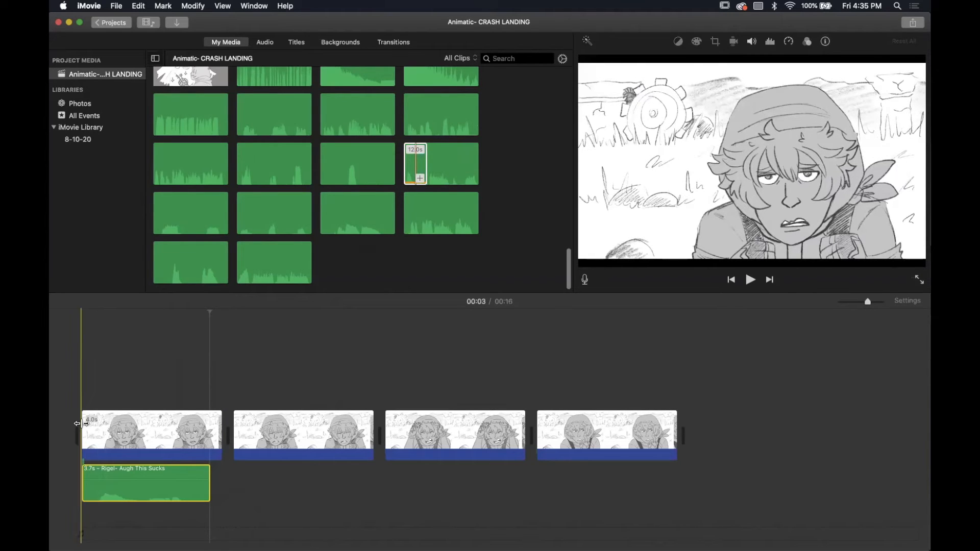
Step: Play back the opening, trim the end of the attached audio to 3.2 s, and shorten the first storyboard clip to match
key("space")
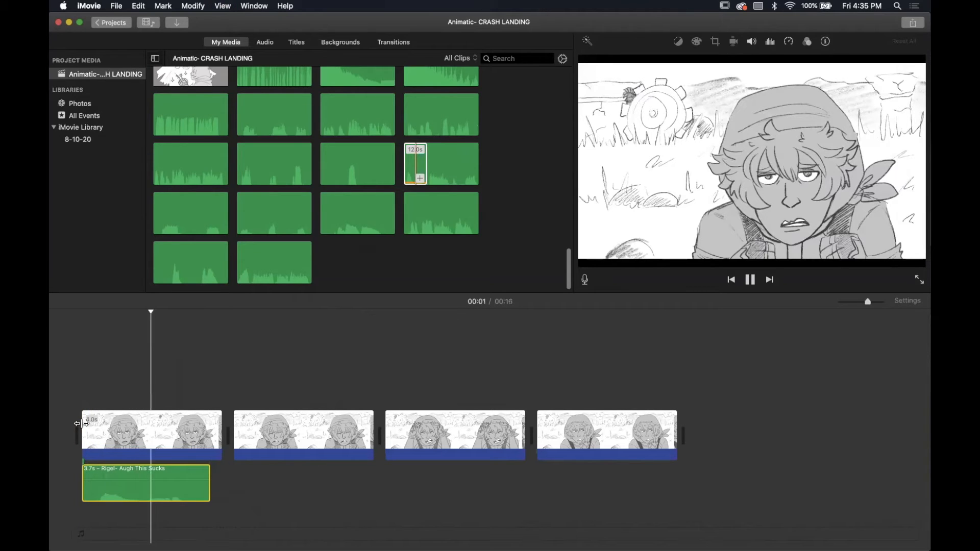
key("space")
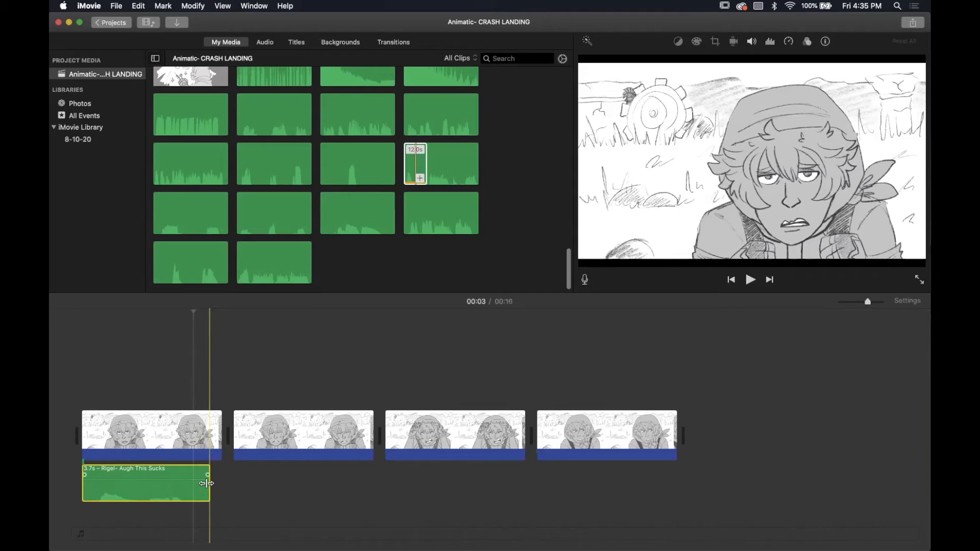
left_click_drag(208, 483, 192, 483)
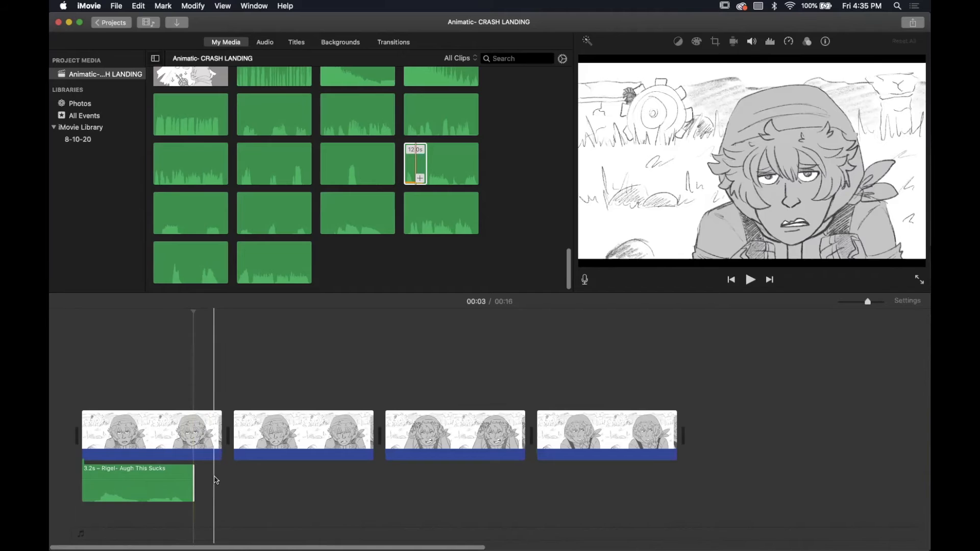
left_click(195, 428)
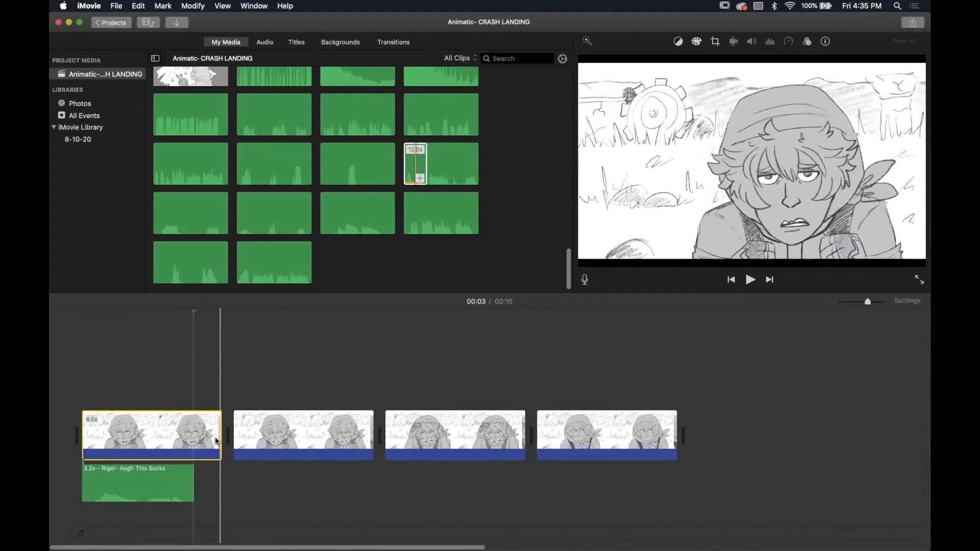
left_click_drag(220, 437, 192, 432)
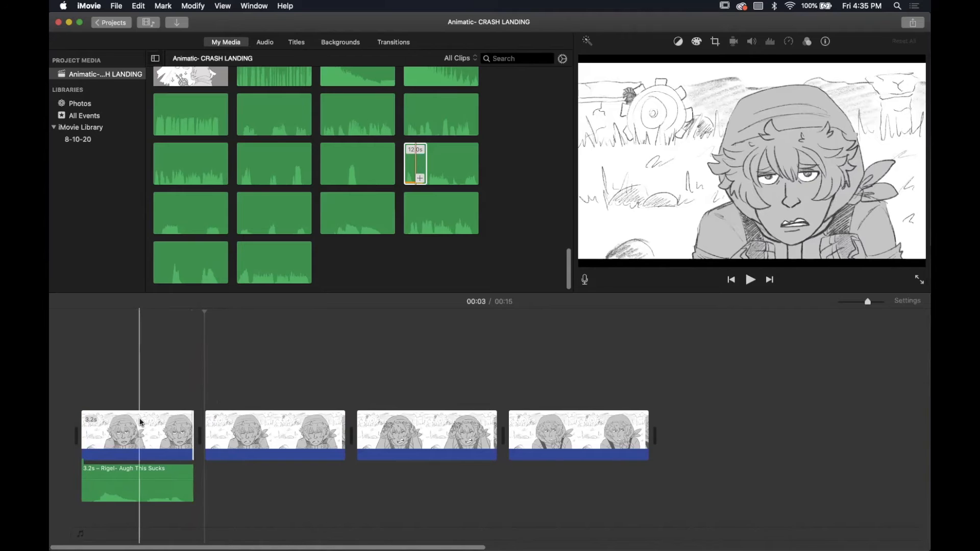
Step: Split the Rigel- Augh This Sucks audio in the timeline about 1.7 s in, at the pause between lines
key("space")
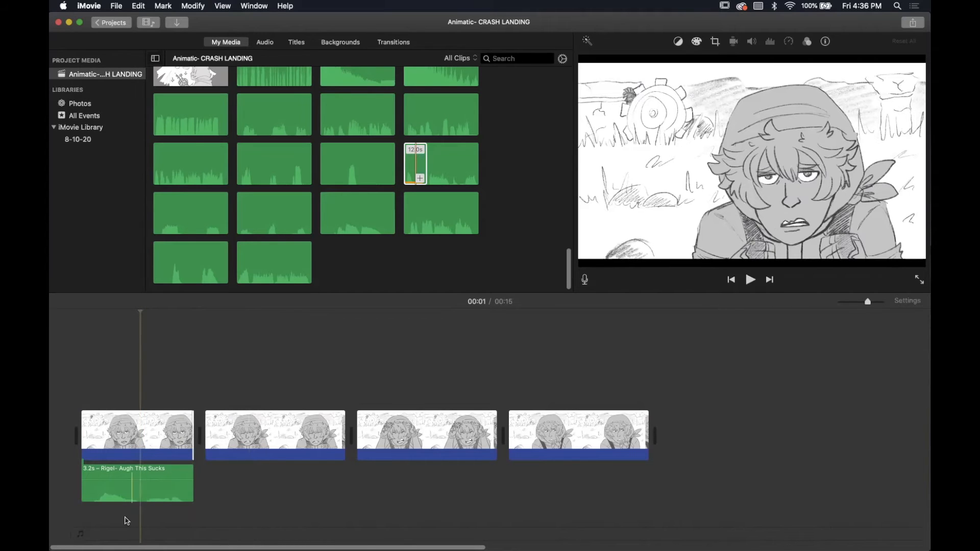
left_click(142, 502)
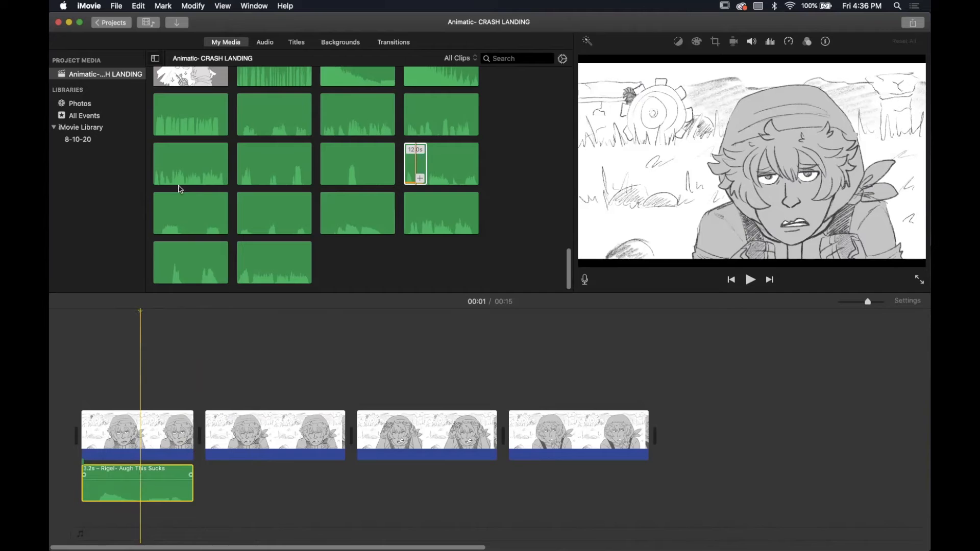
left_click(193, 6)
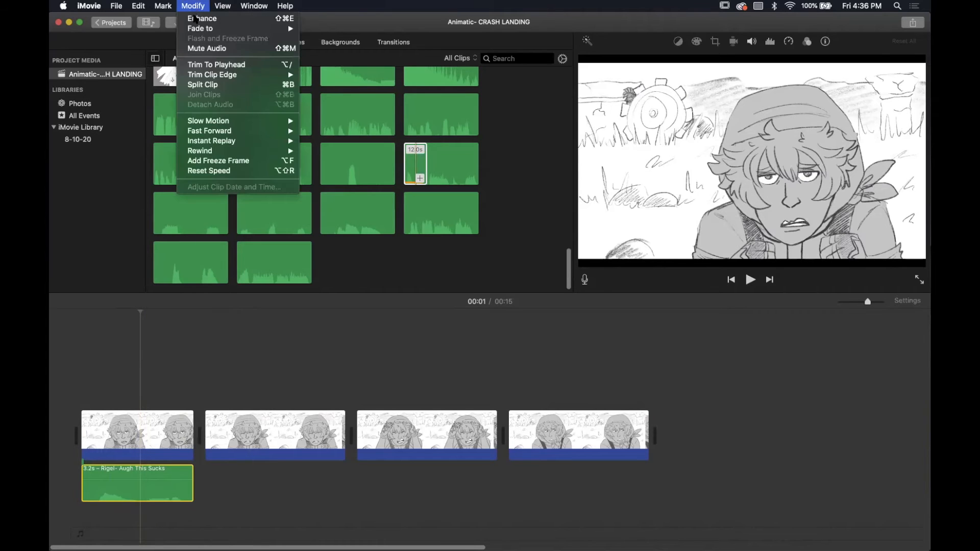
left_click(236, 86)
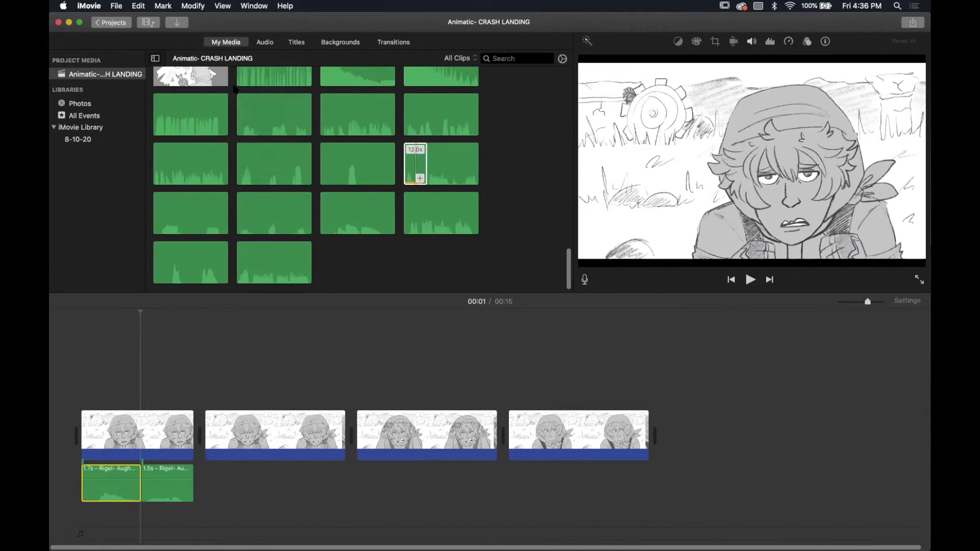
Step: Split the first storyboard clip at the same point as the audio split beneath it
left_click(143, 421)
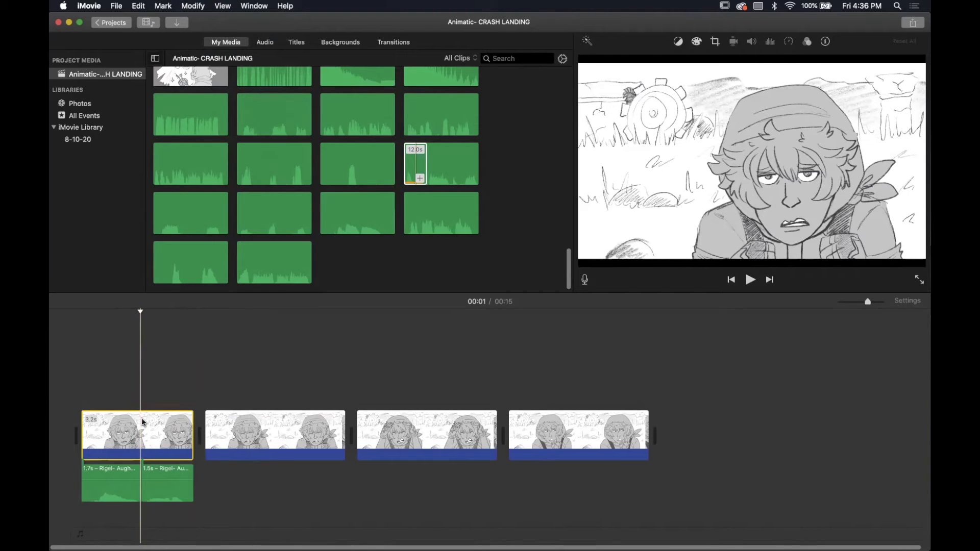
left_click(194, 6)
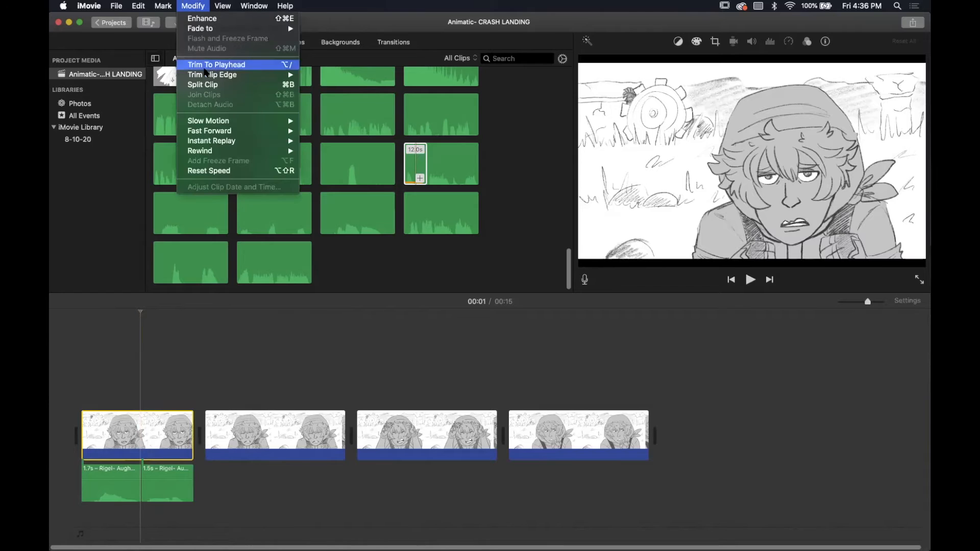
left_click(205, 85)
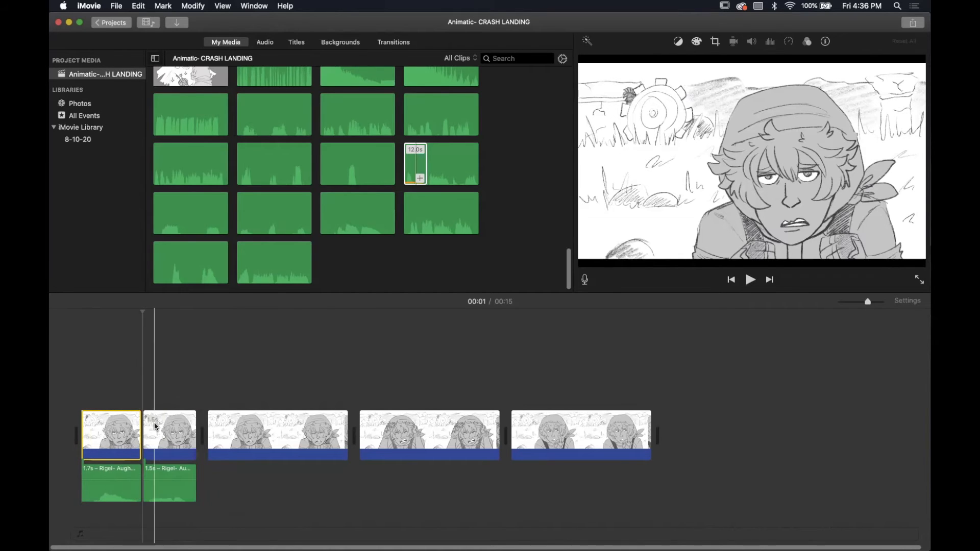
left_click(160, 444)
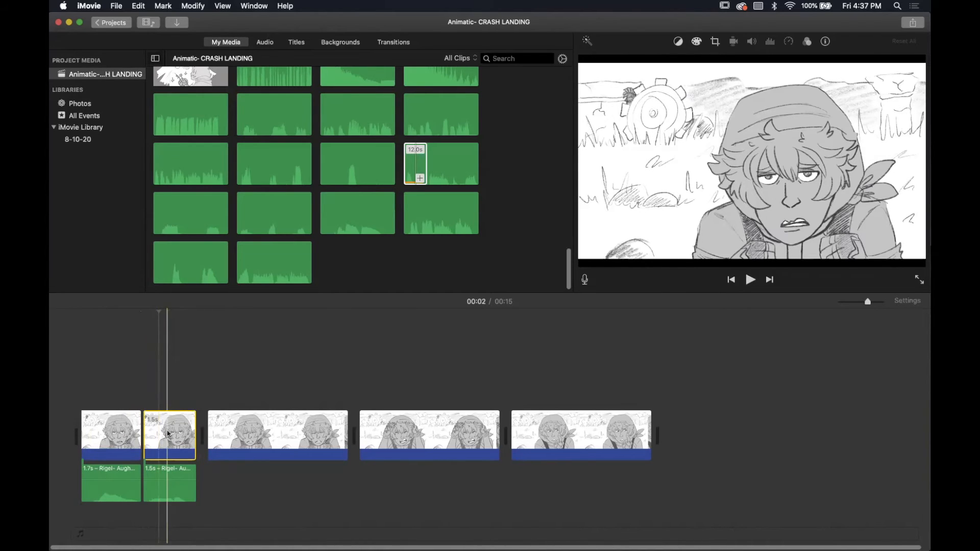
key("Delete")
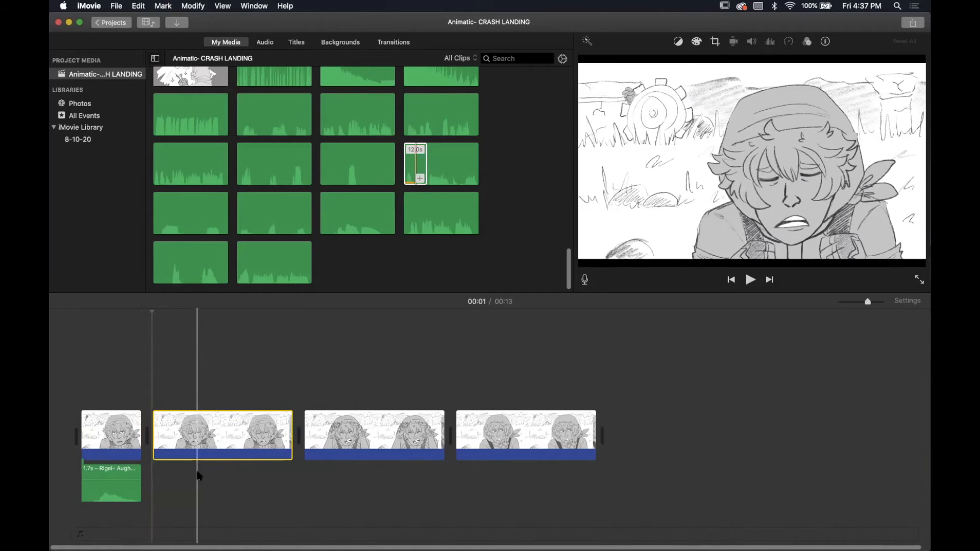
key("super+z")
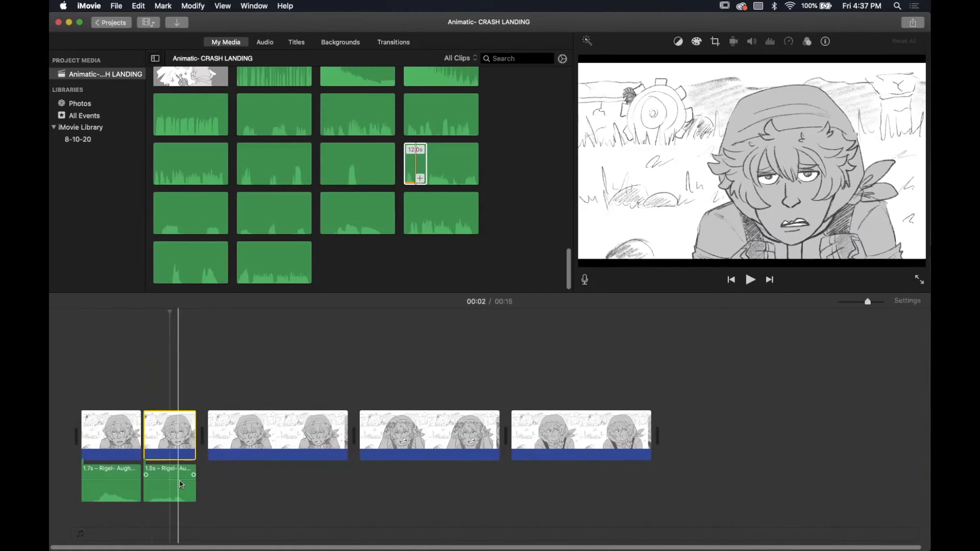
Step: Move the 1.5 s audio piece under the next storyboard image's clip, and delete the leftover second half of the first image
left_click(171, 490)
left_click_drag(164, 473, 226, 471)
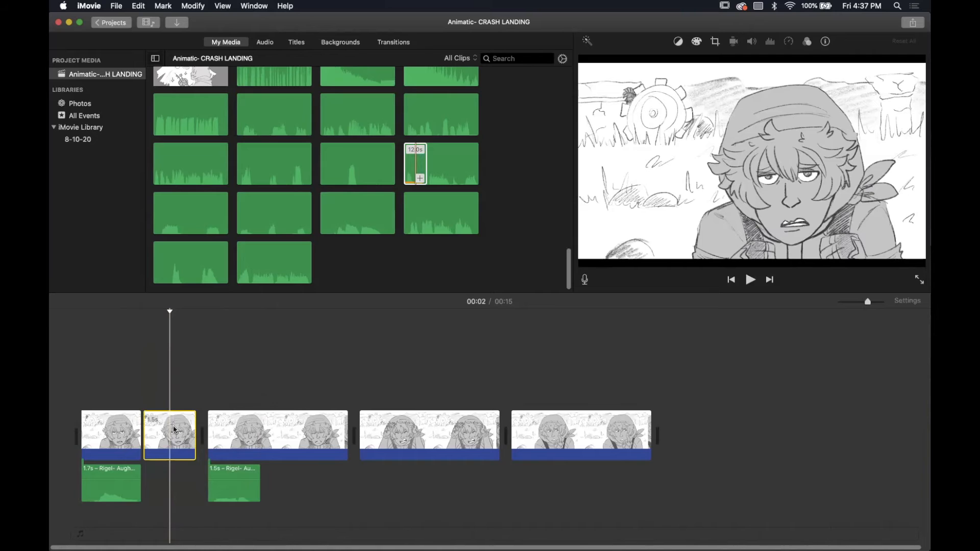
key("Delete")
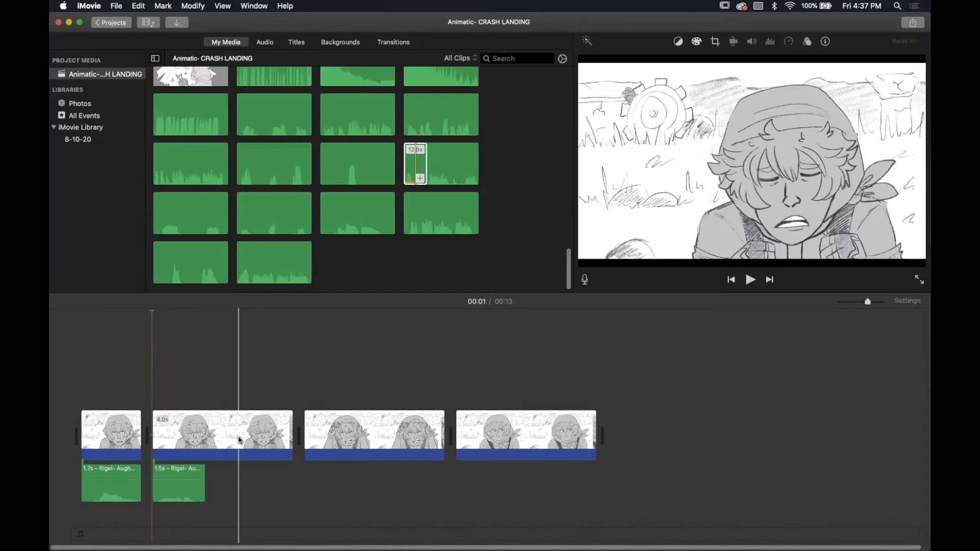
Step: Shorten the closed-eyes storyboard clip so it ends with the 1.5 s audio piece beneath it
left_click(205, 448)
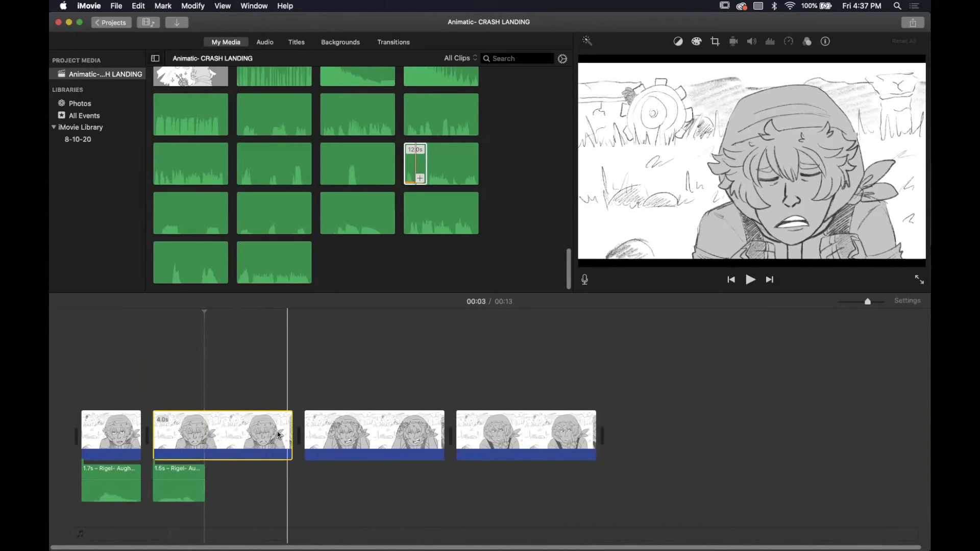
left_click_drag(291, 432, 202, 416)
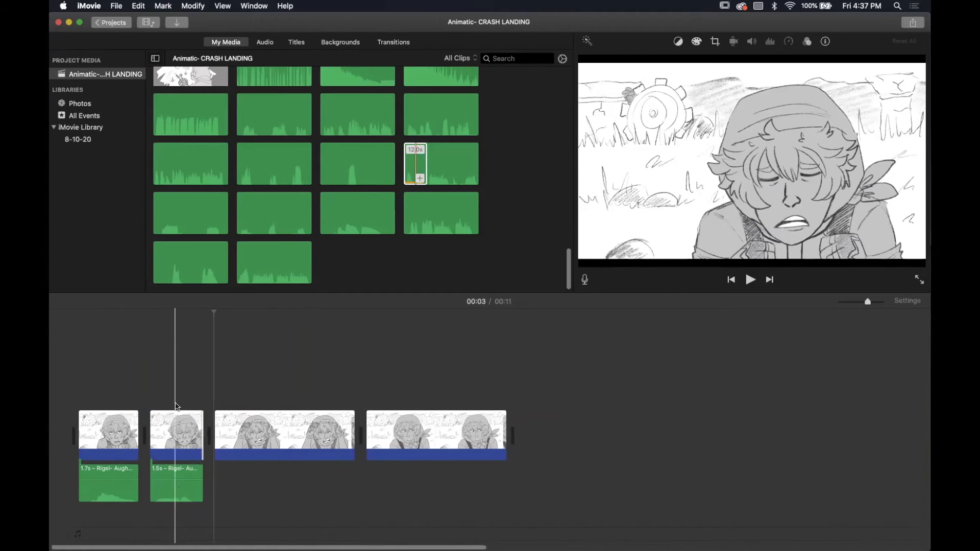
Step: Select the next part of the Rigel- Augh This Sucks recording, about 3.8 s, and attach it beneath the third storyboard clip
left_click(430, 177)
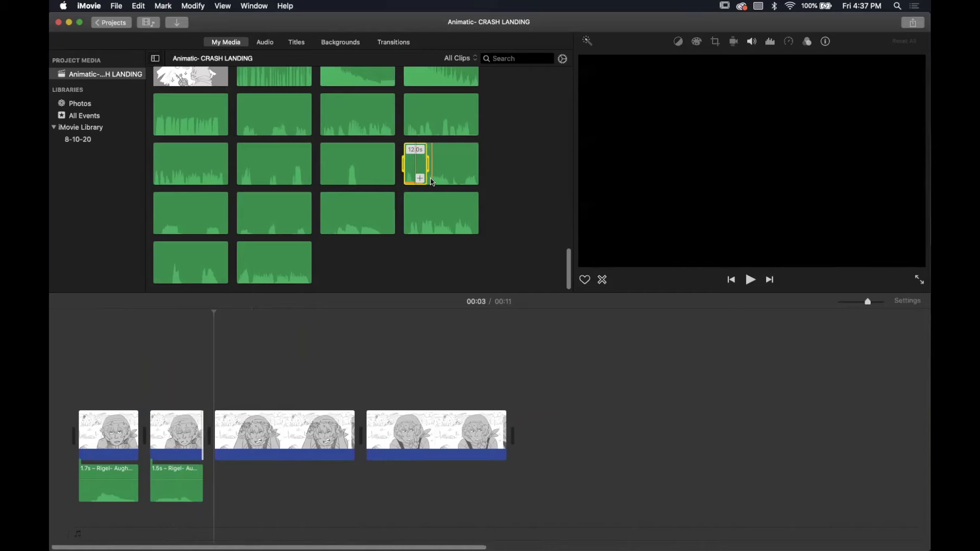
left_click(430, 183)
left_click_drag(404, 166, 216, 490)
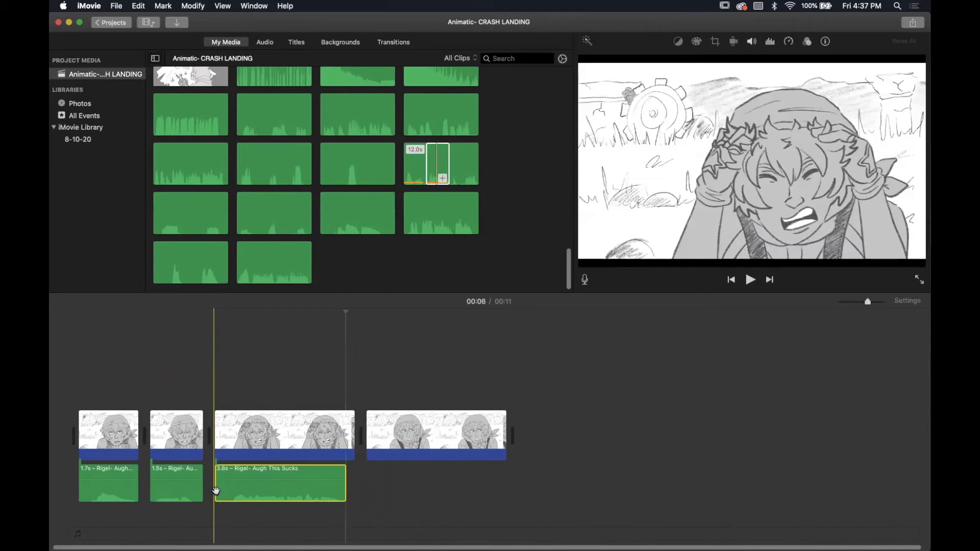
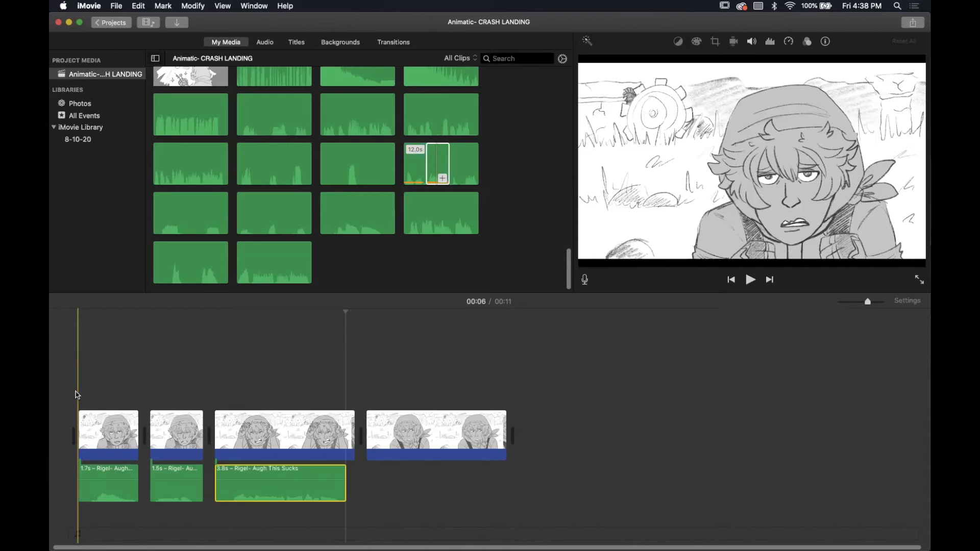
Step: Play the sequence from the start, and insert another copy of the closed-eyes storyboard image before the last clip
key("space")
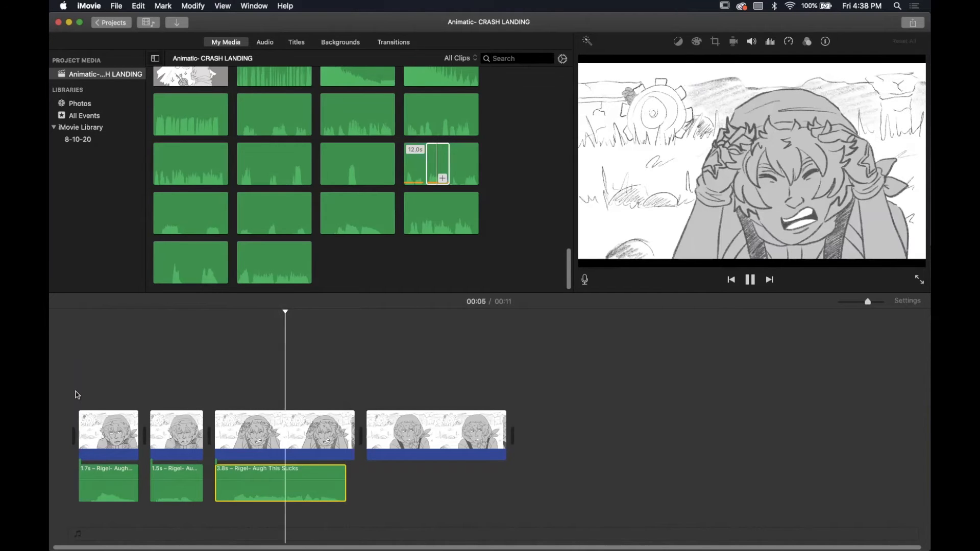
key("space")
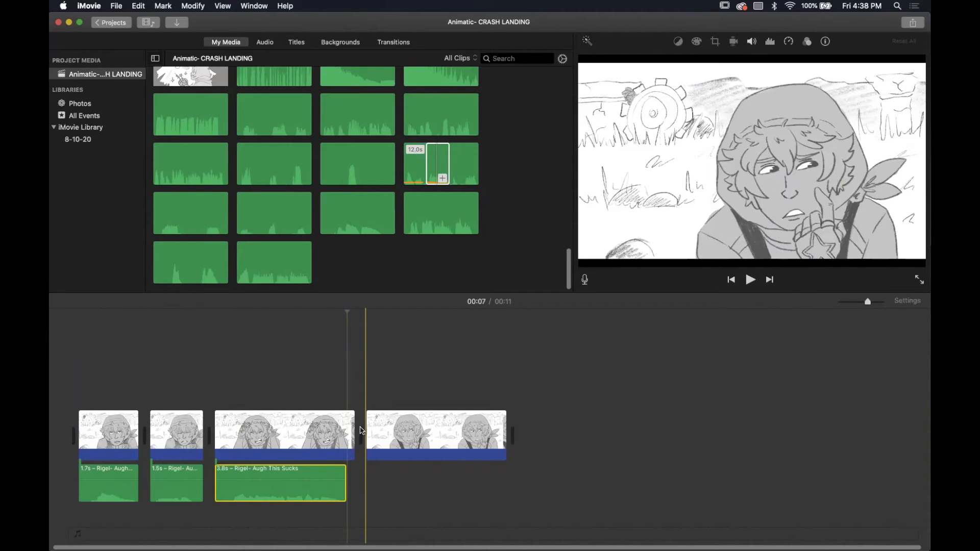
scroll(390, 172, "up", 10)
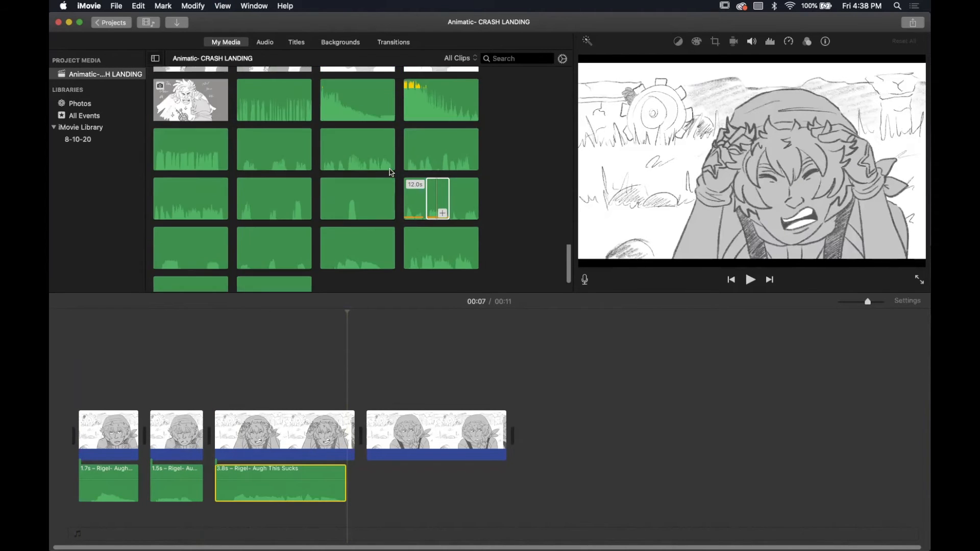
scroll(390, 172, "up", 15)
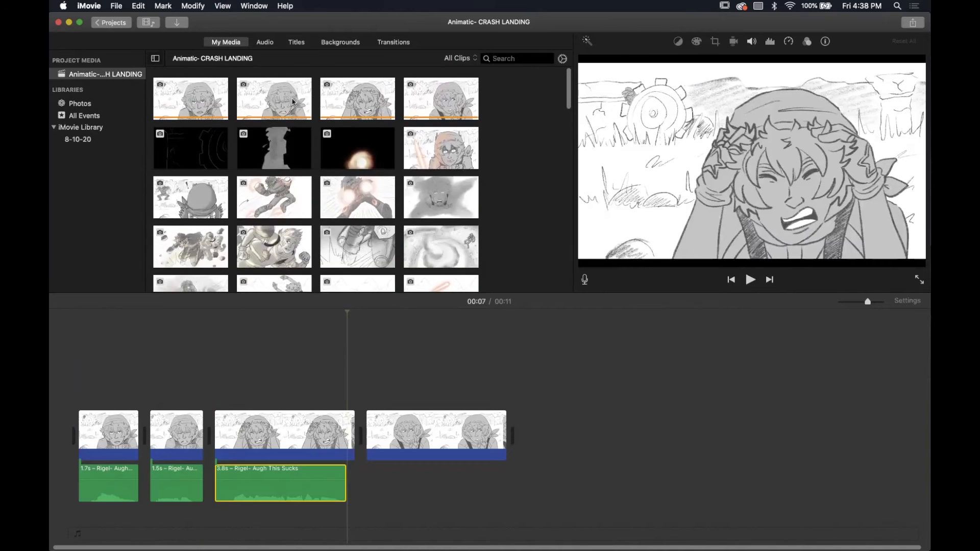
left_click(270, 106)
left_click_drag(270, 119, 359, 438)
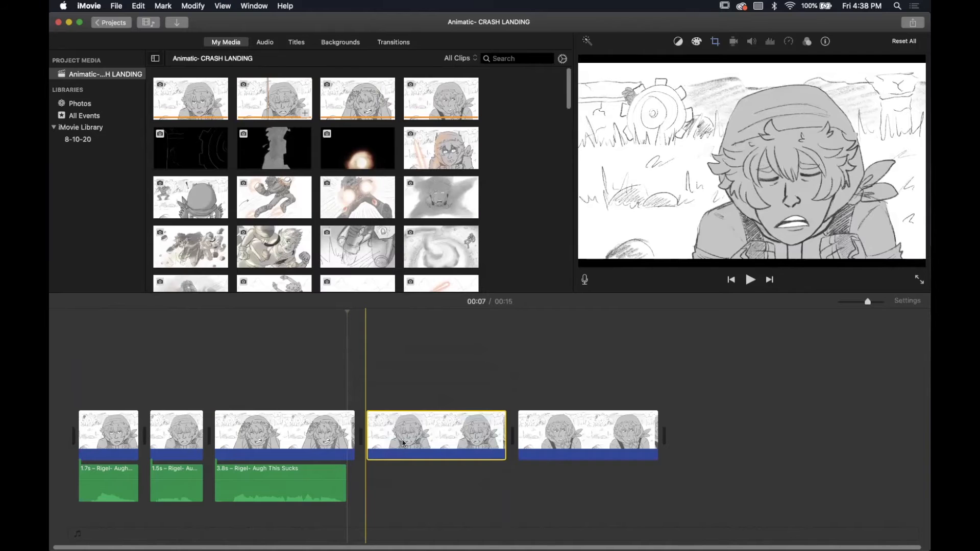
Step: Select the next part of the Rigel- Augh This Sucks recording, about 1.8 s, and attach it beneath the fourth storyboard clip
scroll(371, 221, "down", 10)
scroll(371, 221, "down", 10)
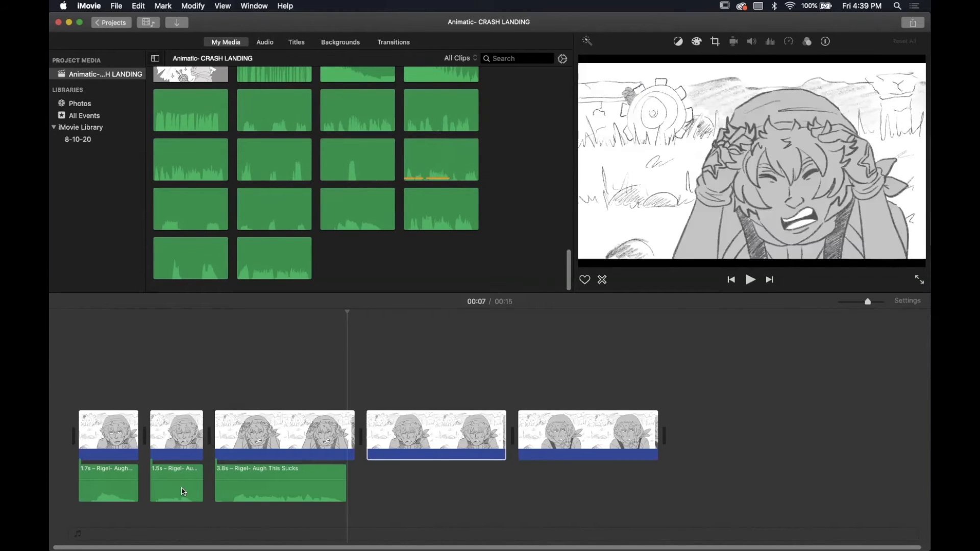
left_click(430, 178)
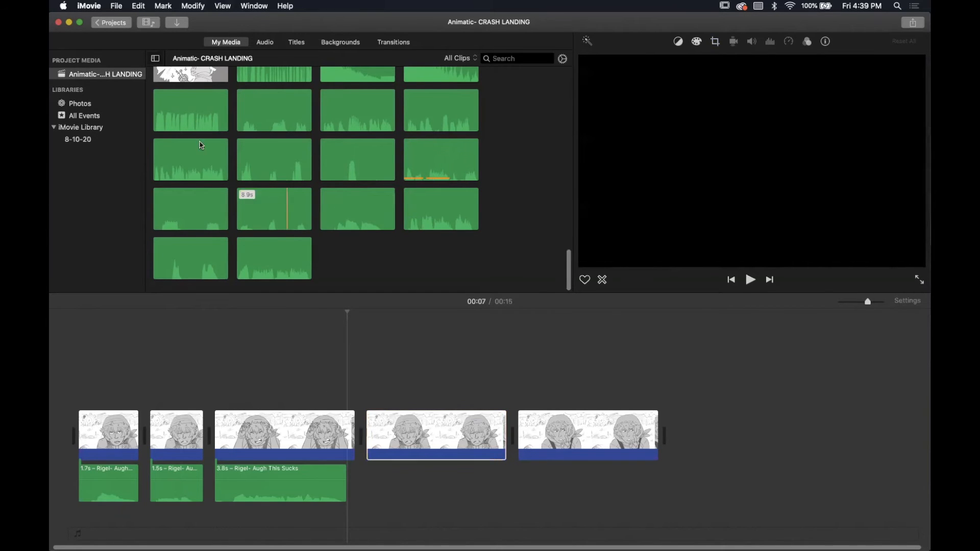
left_click(441, 172)
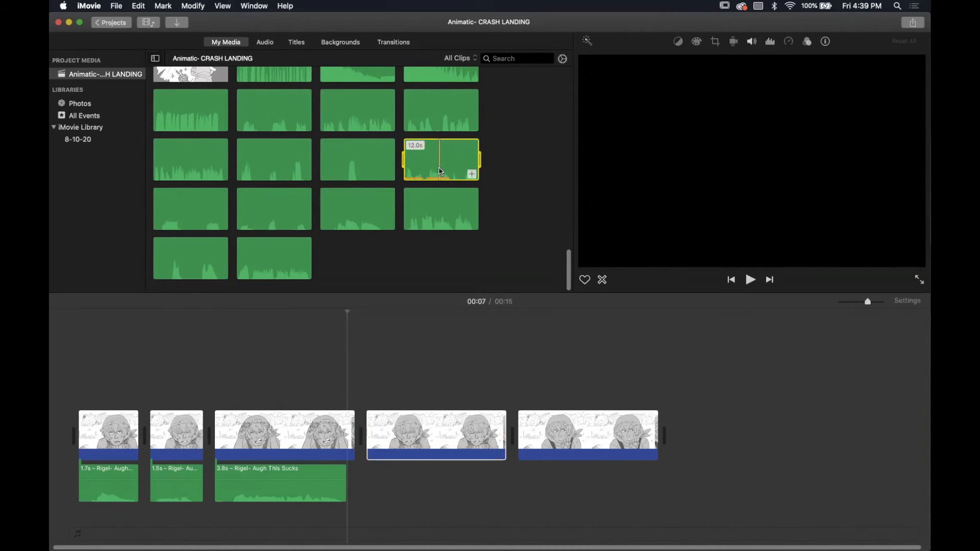
left_click_drag(405, 163, 371, 493)
Step: Set the fourth storyboard clip's crop style to Fit and shorten it to 1.8 s to match its audio
left_click(479, 434)
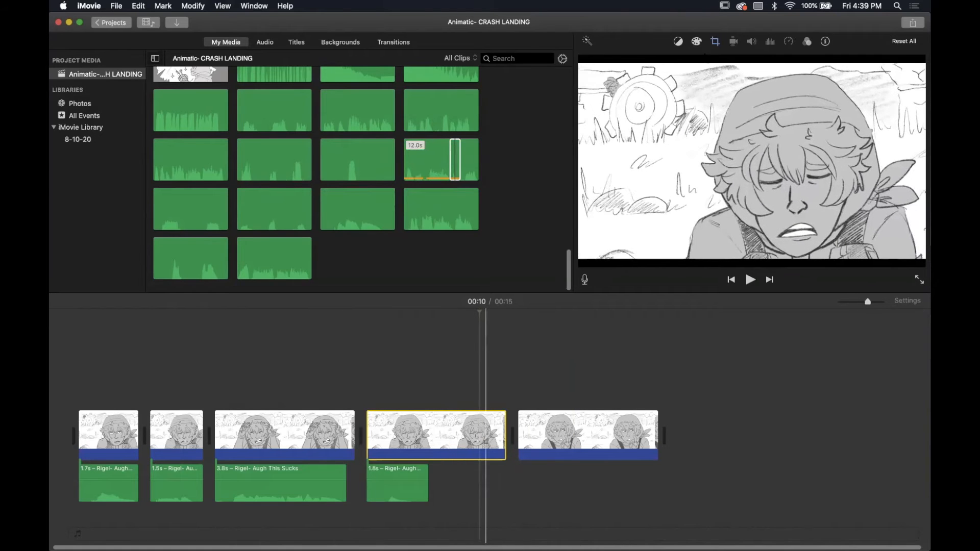
left_click(715, 41)
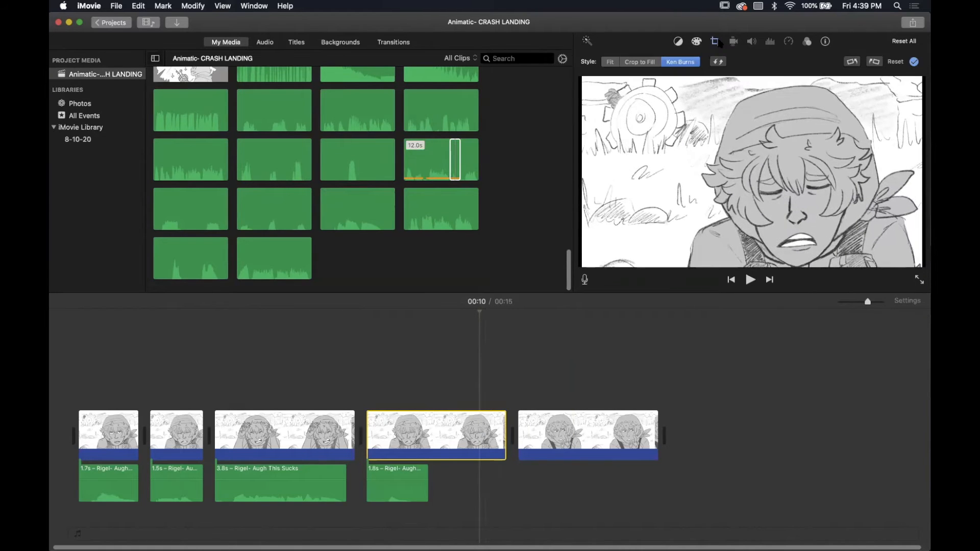
left_click(609, 62)
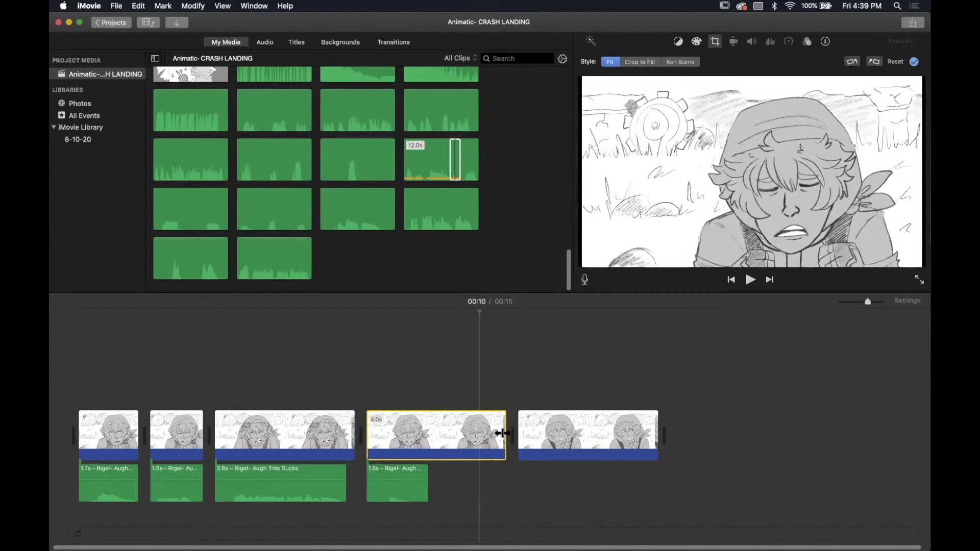
left_click_drag(503, 433, 424, 428)
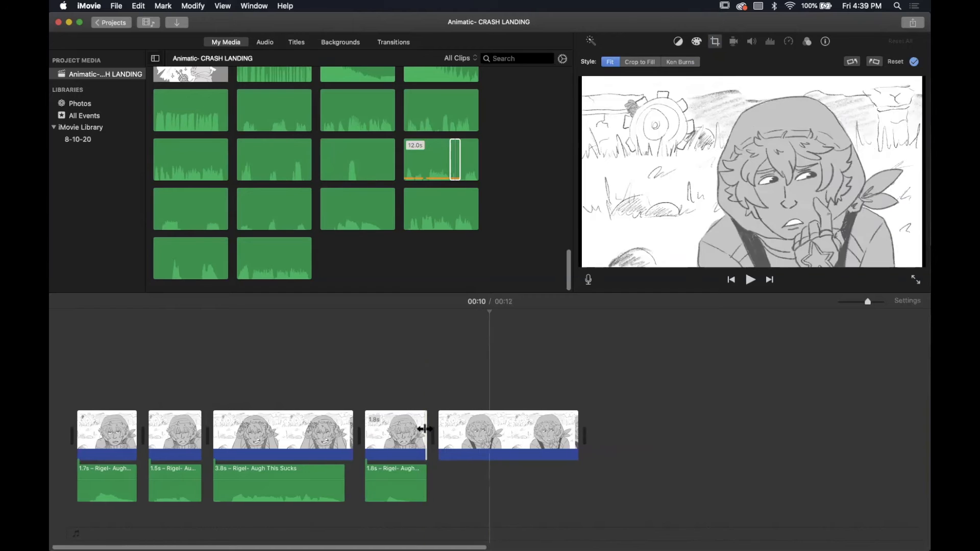
Step: Attach the final 2.6 s of the Rigel recording beneath the last storyboard clip, shorten that clip to just past the audio, and play back the sequence
left_click_drag(474, 168, 442, 494)
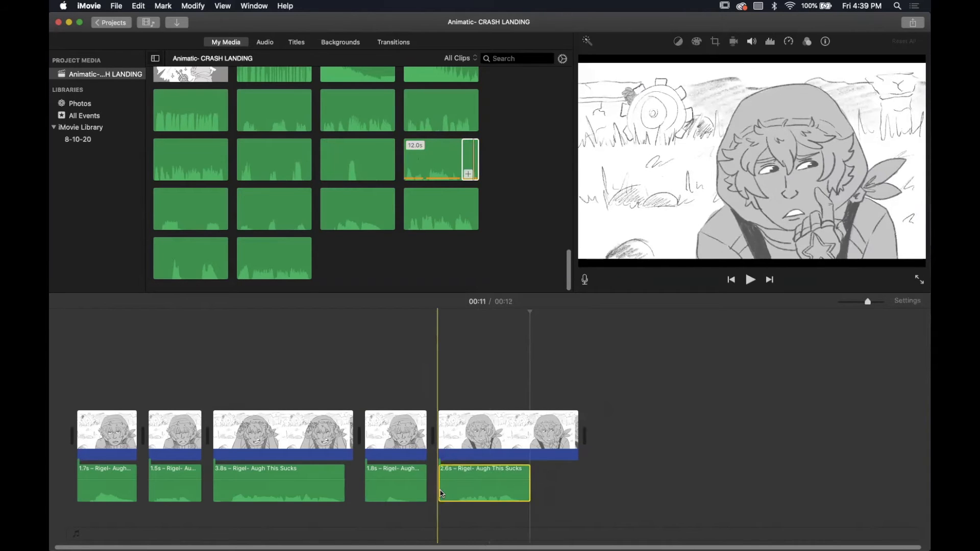
left_click(558, 434)
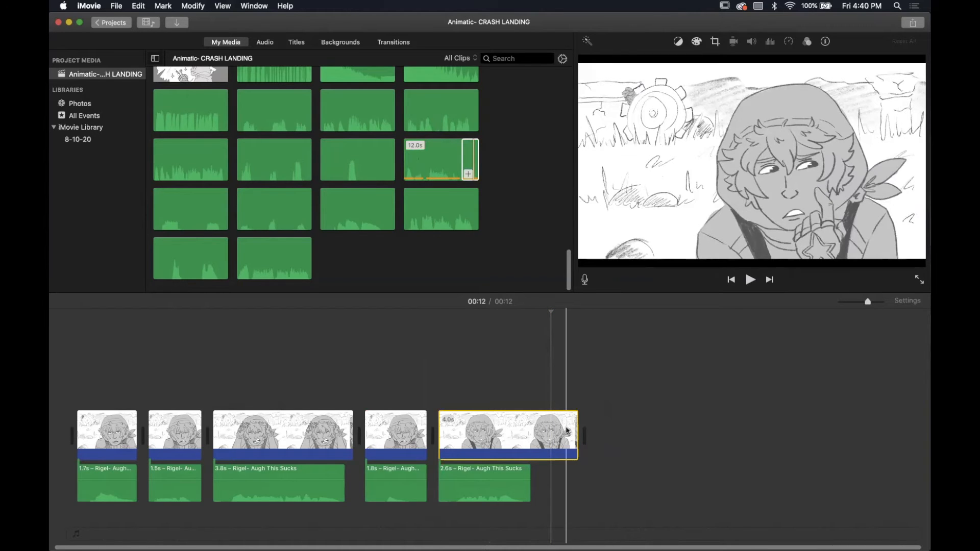
left_click_drag(574, 433, 530, 433)
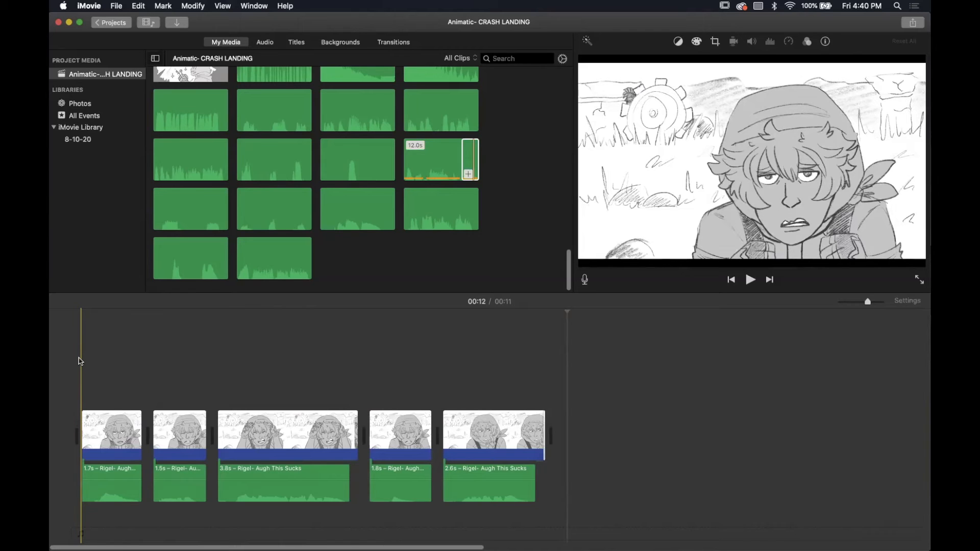
key("space")
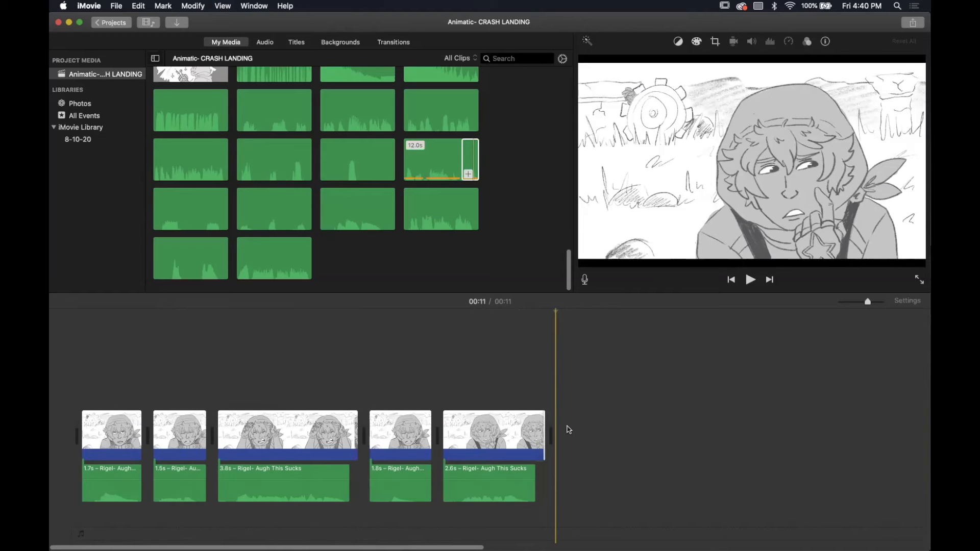
Step: Append the orange laser close-up, the back-view image and the two glowing-blast action images to the timeline, and set their crop style to Fit
scroll(516, 276, "up", 15)
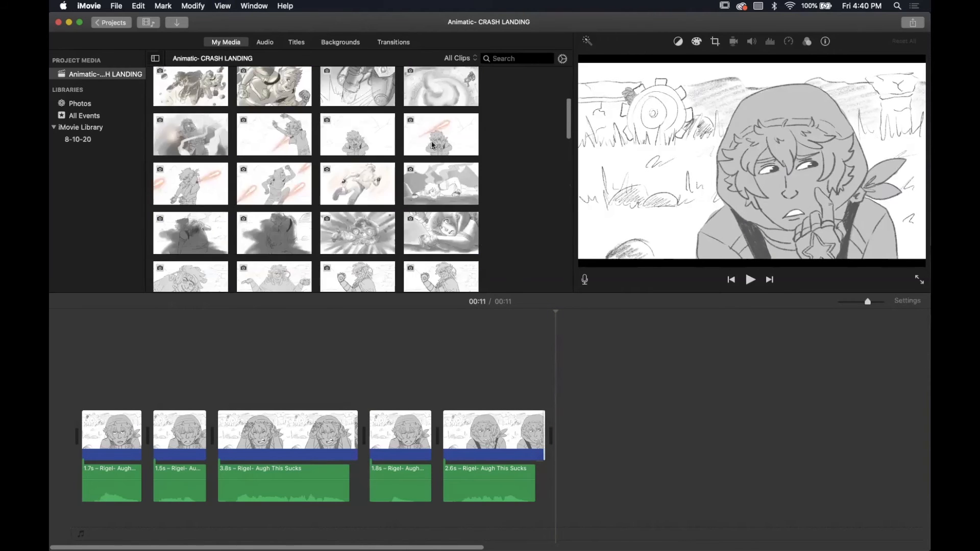
scroll(433, 146, "up", 5)
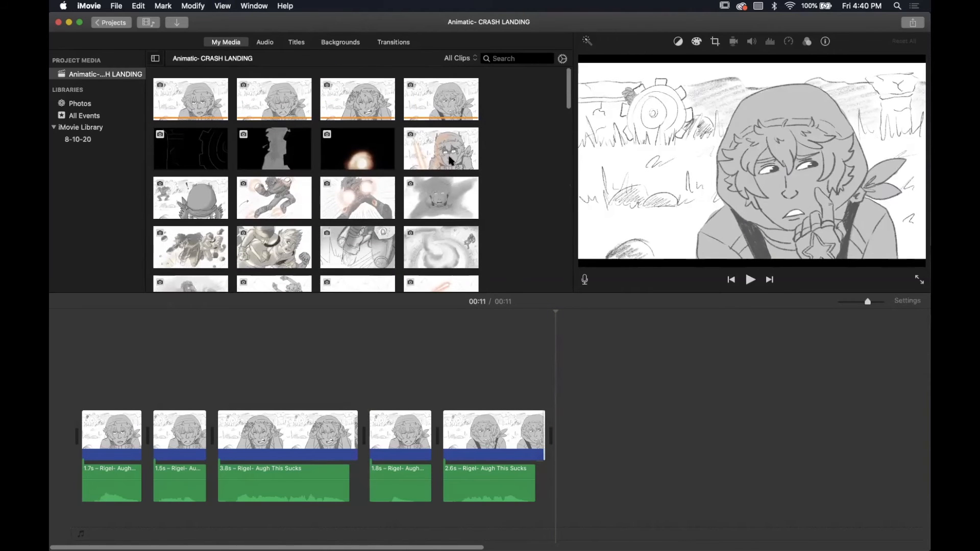
left_click(475, 420)
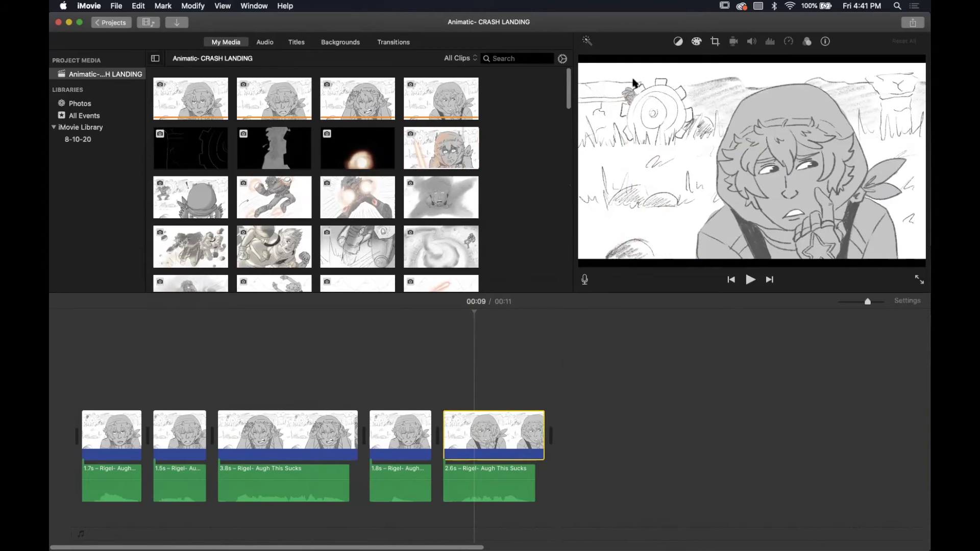
left_click(442, 131)
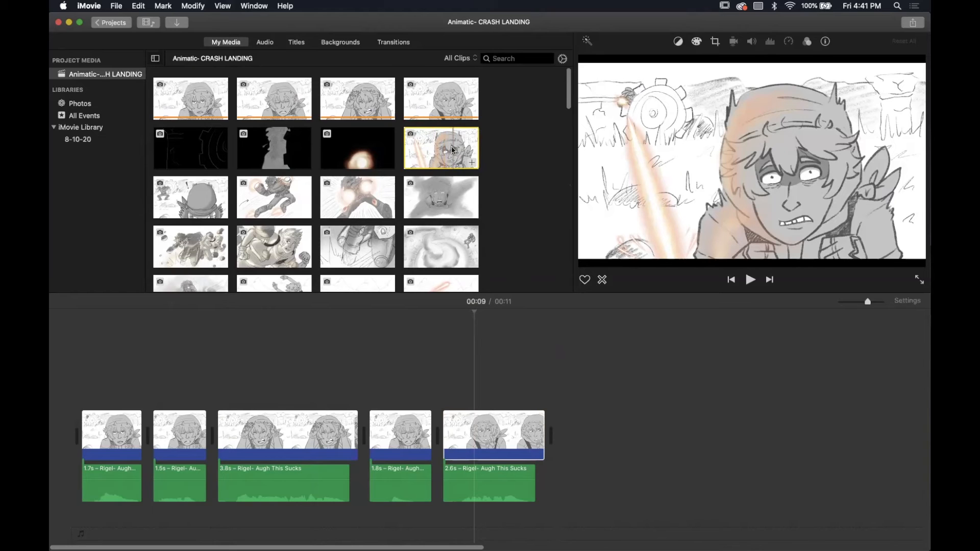
left_click(195, 198, "super")
left_click(281, 200, "super")
left_click(350, 199, "super")
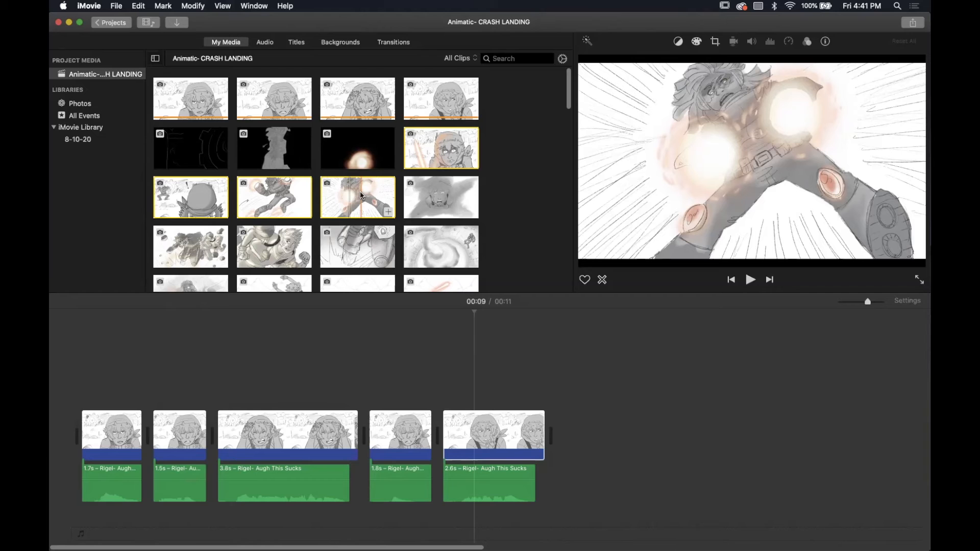
left_click_drag(363, 202, 582, 436)
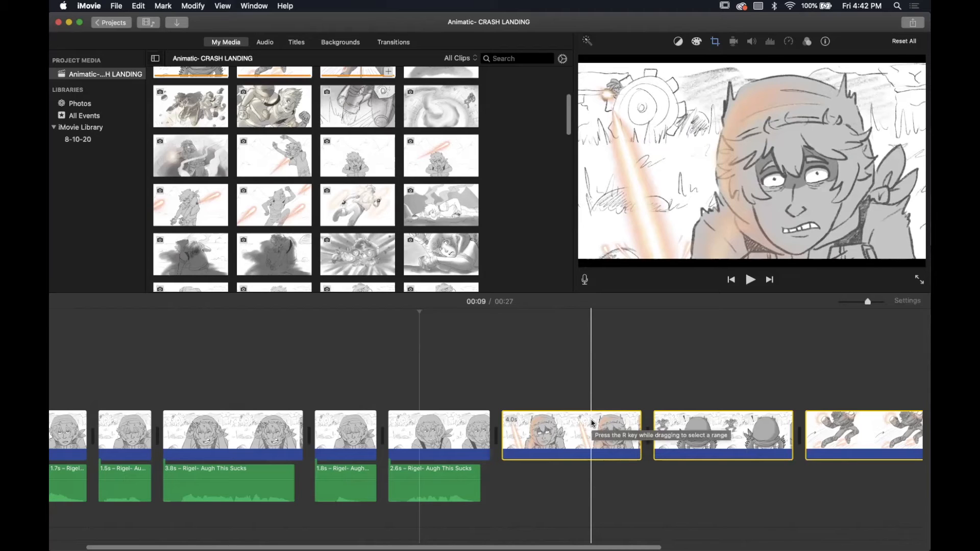
left_click(714, 43)
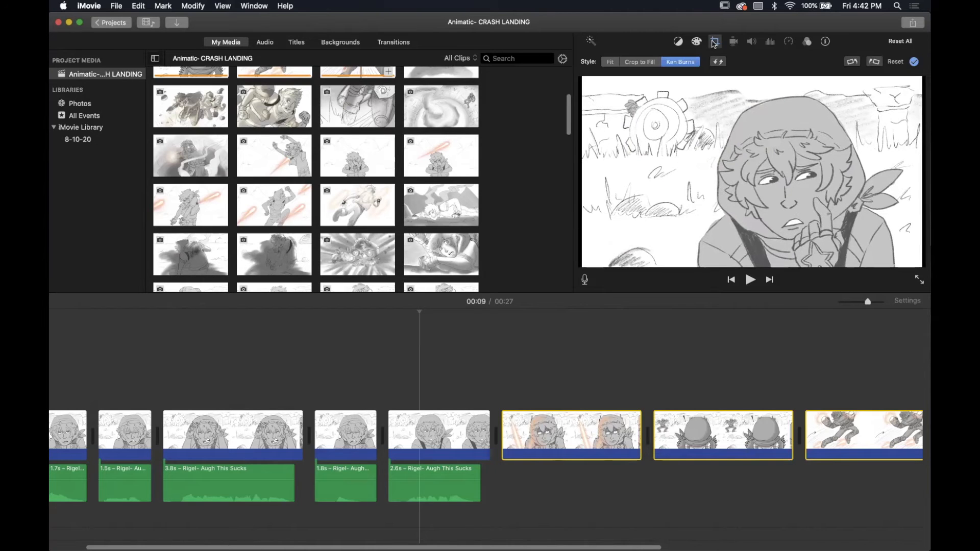
left_click(611, 62)
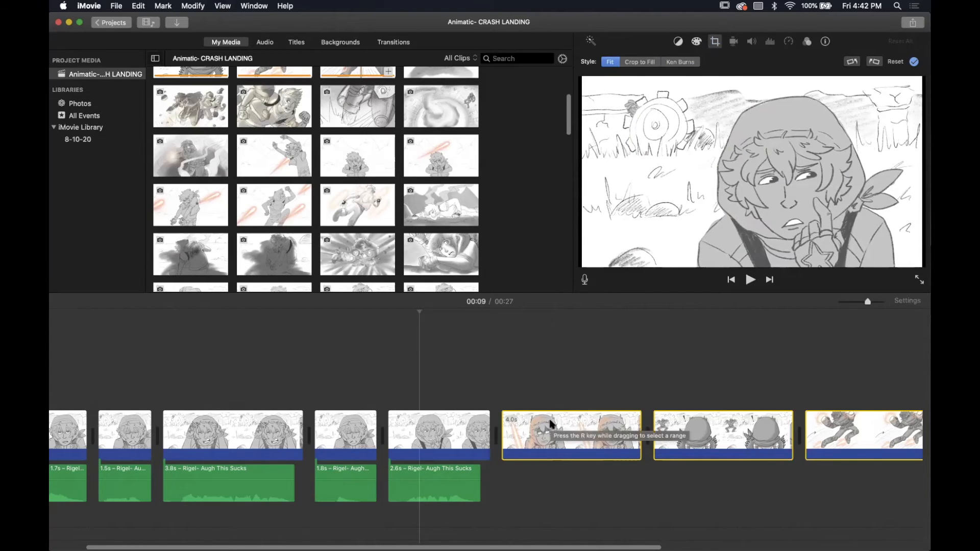
scroll(552, 424, "right", 5)
scroll(551, 424, "right", 5)
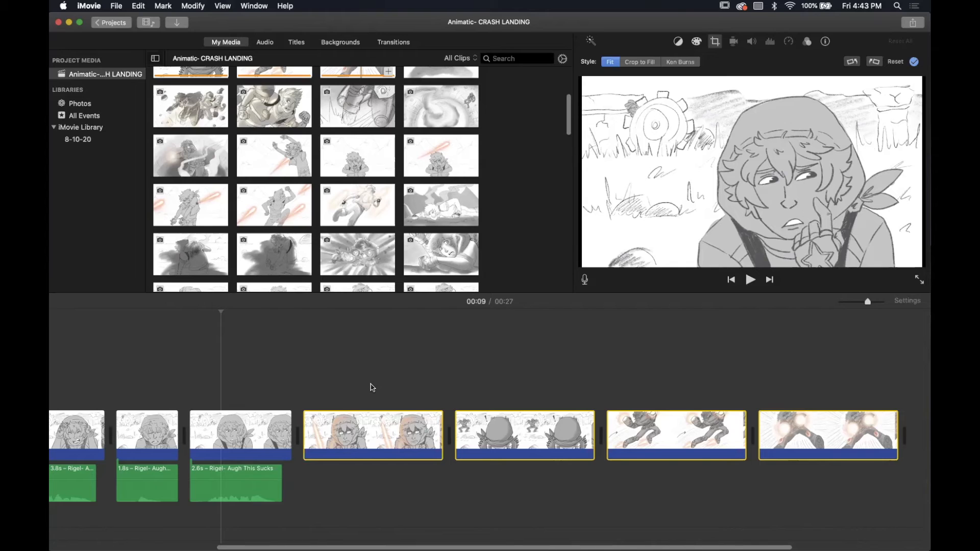
scroll(465, 375, "right", 4)
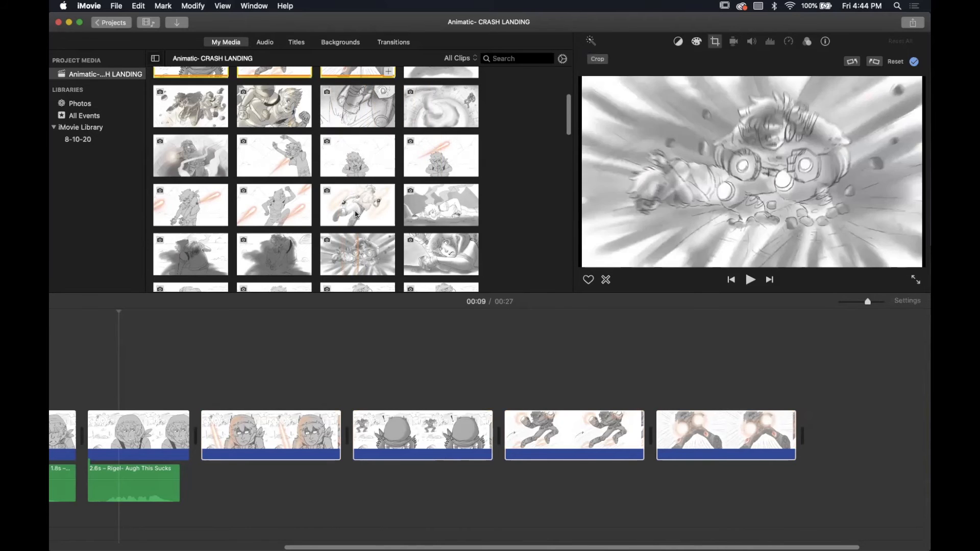
scroll(356, 214, "down", 10)
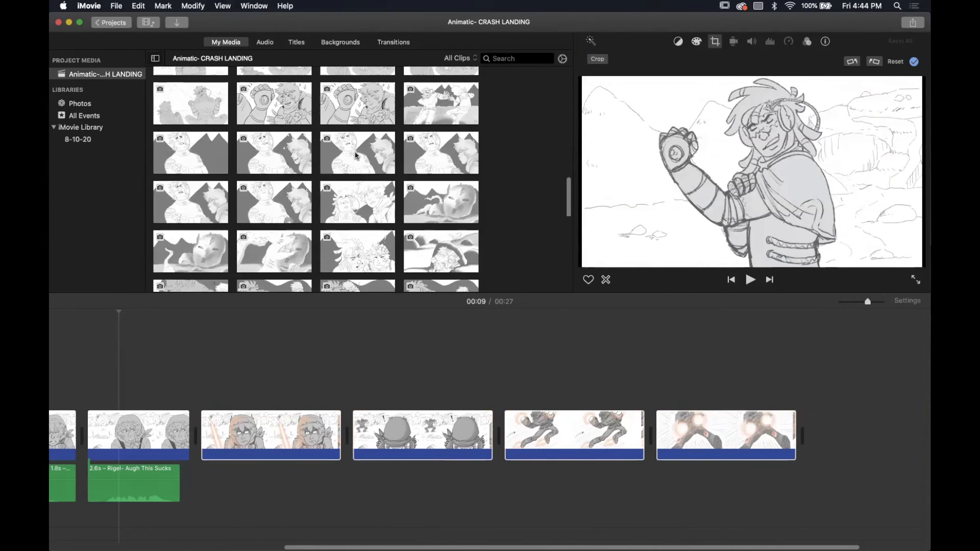
scroll(356, 156, "down", 2)
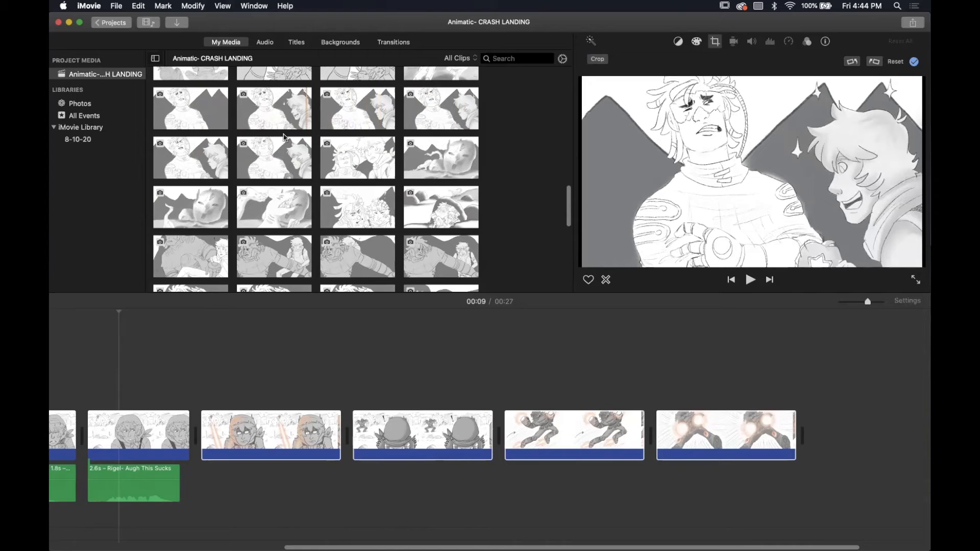
scroll(256, 339, "left", 5)
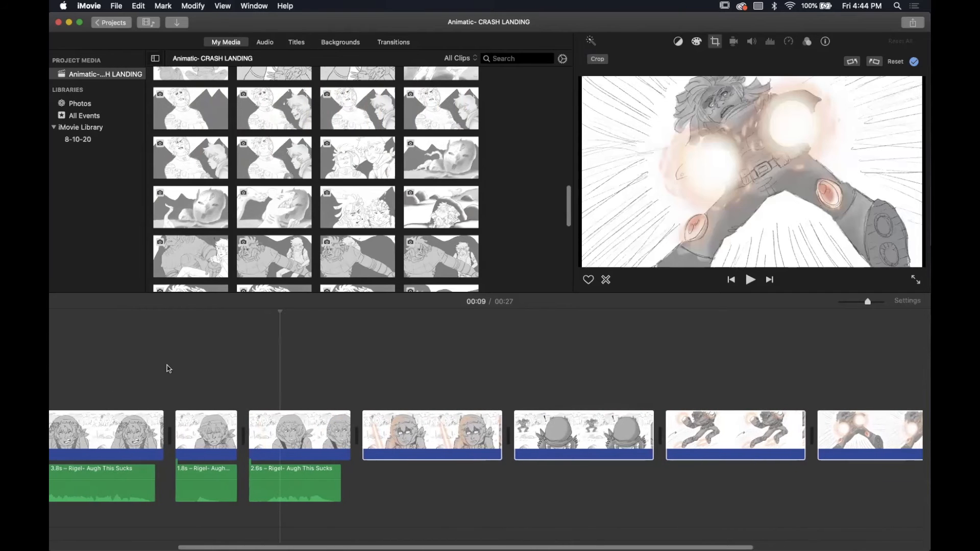
left_click(88, 382)
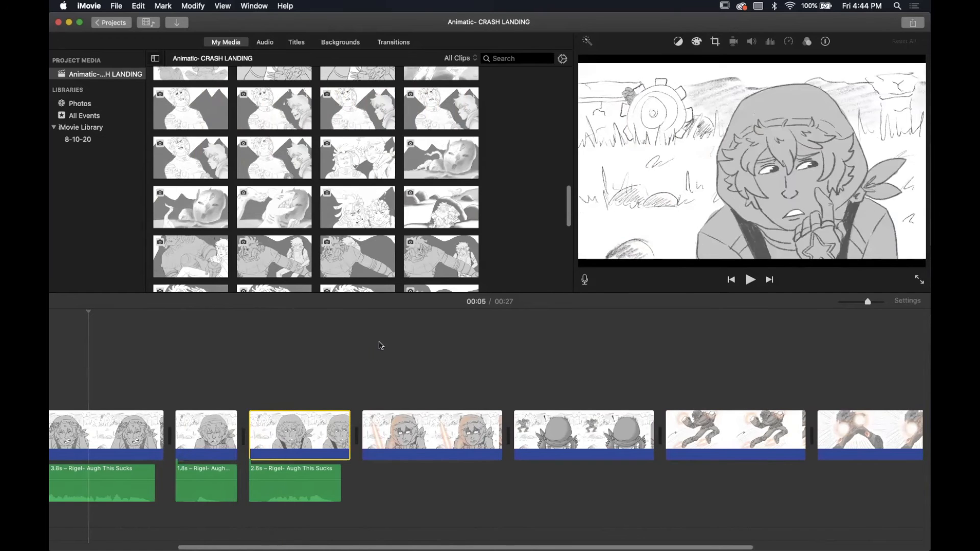
scroll(422, 338, "right", 3)
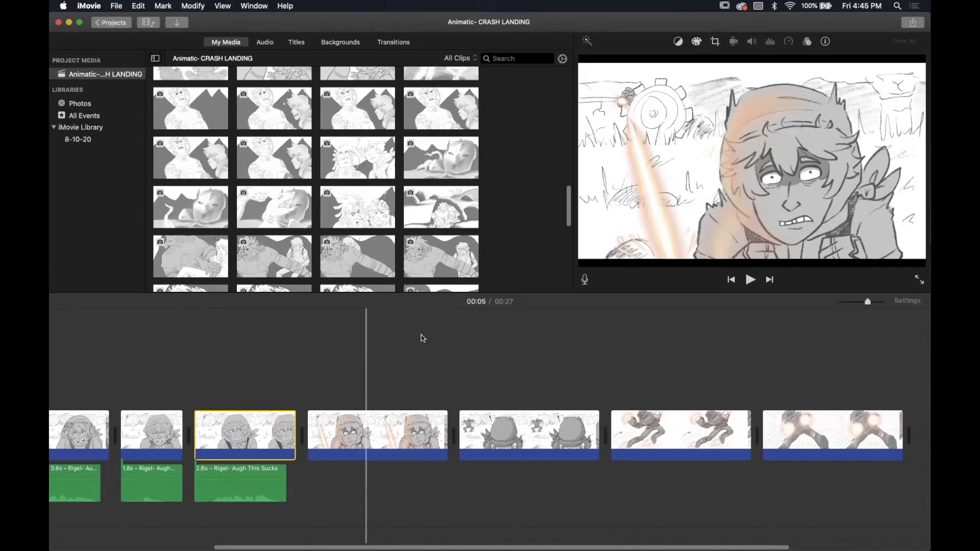
scroll(460, 346, "right", 5)
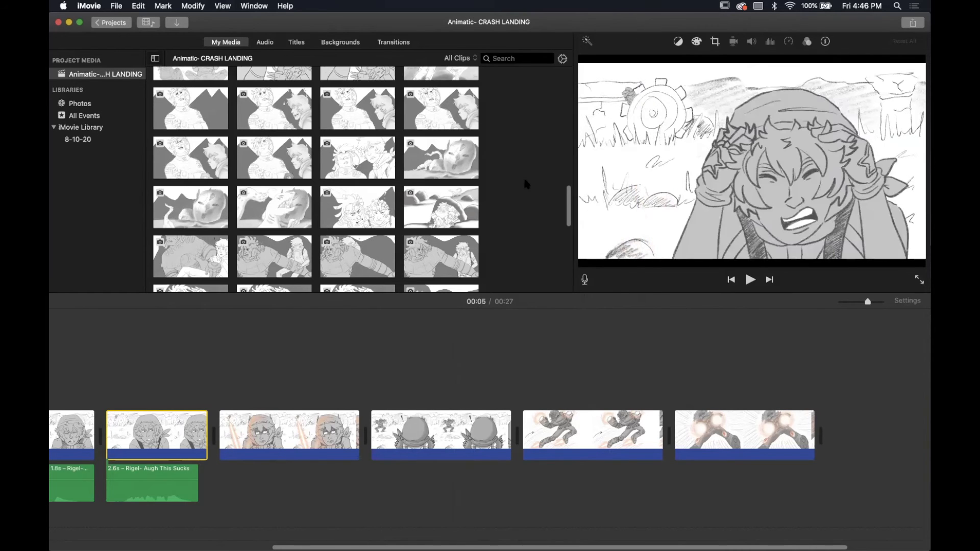
Step: Find the Rigel- Whos There recording by checking the names of the audio clips, and attach it beneath the start of the orange laser close-up
scroll(523, 176, "down", 10)
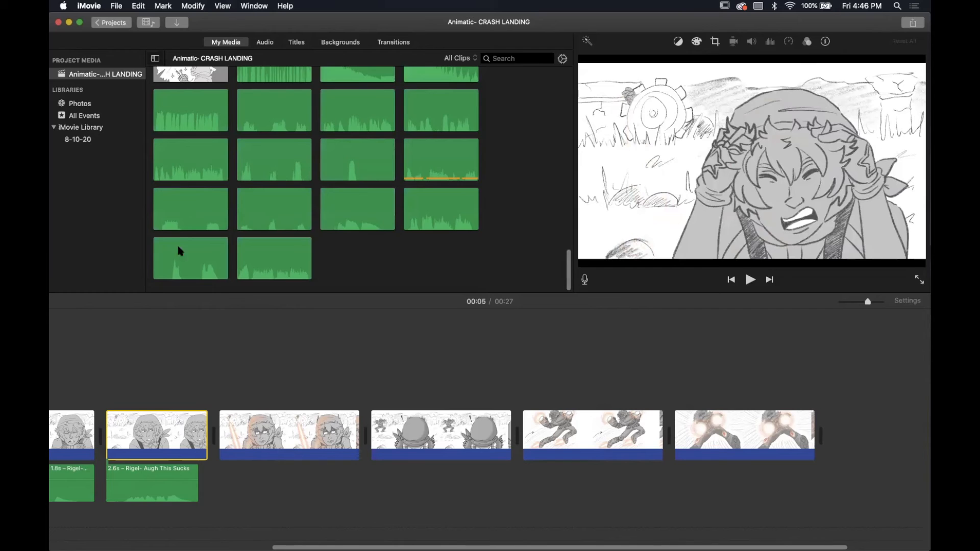
left_click(168, 217)
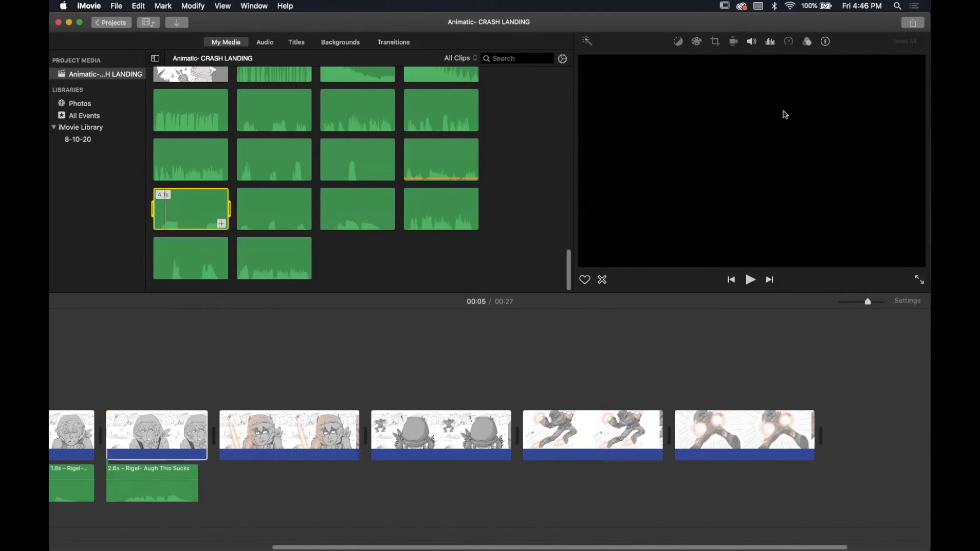
left_click(826, 42)
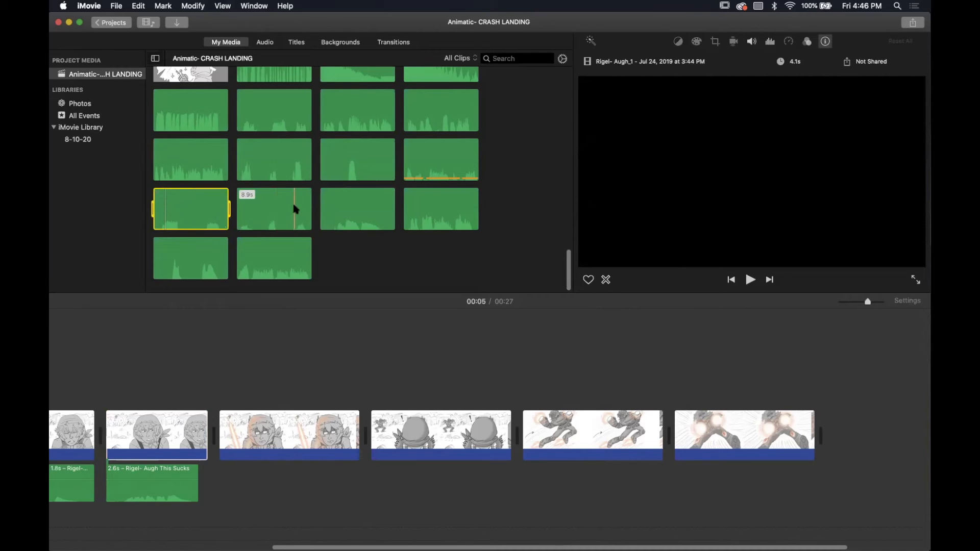
left_click(292, 208)
left_click(342, 200)
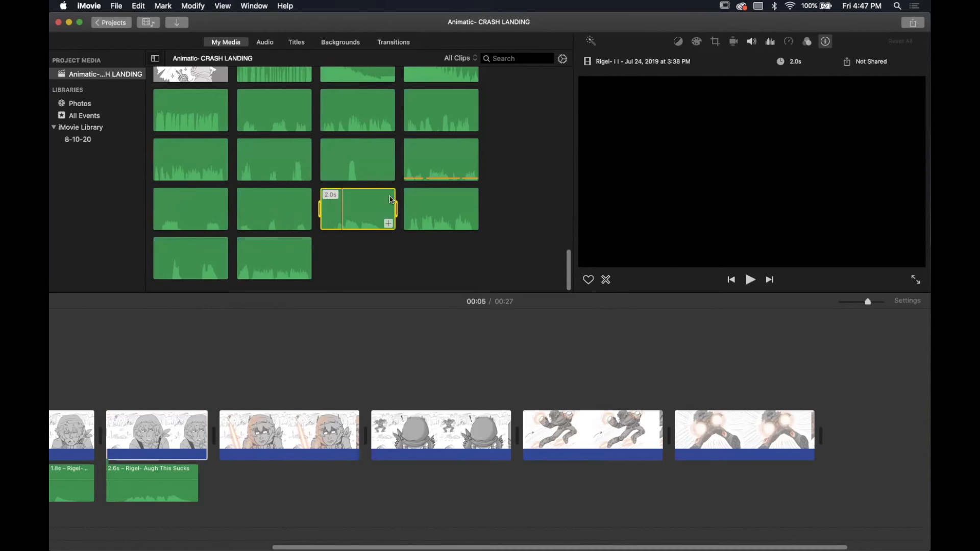
left_click(439, 204)
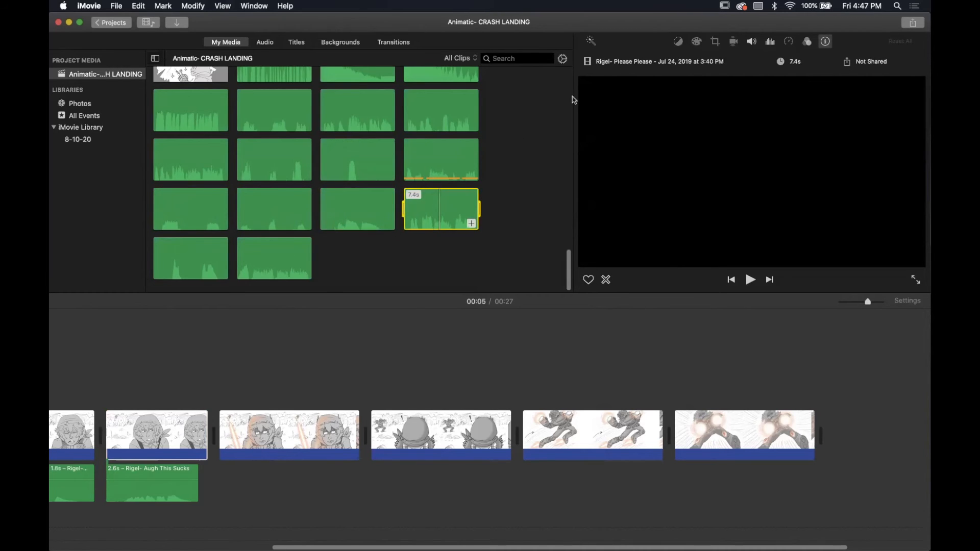
left_click(276, 256)
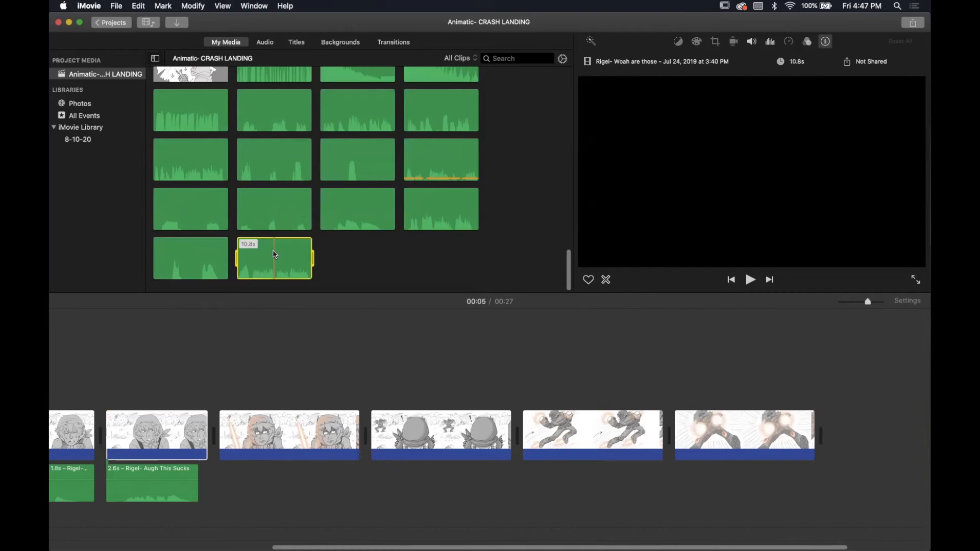
left_click(192, 249)
scroll(271, 205, "up", 3)
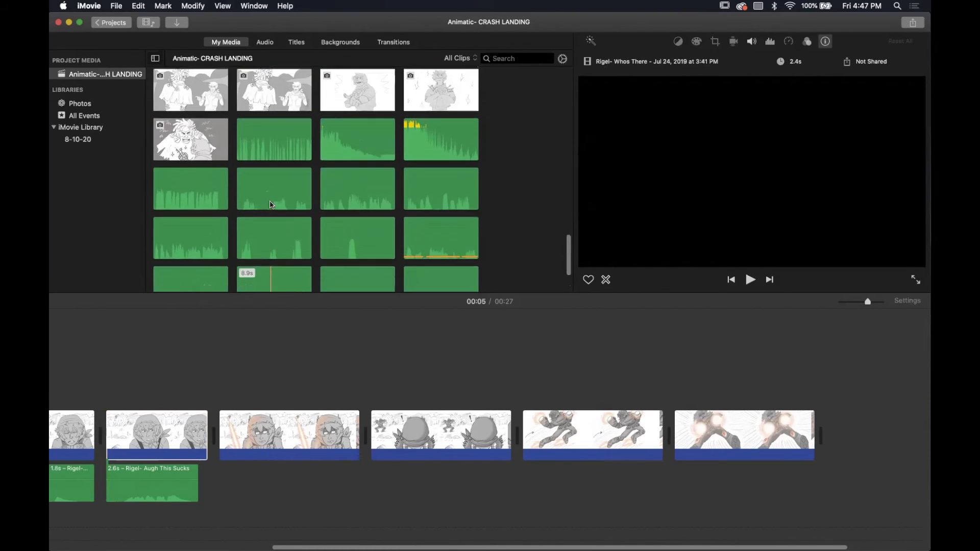
scroll(272, 205, "down", 3)
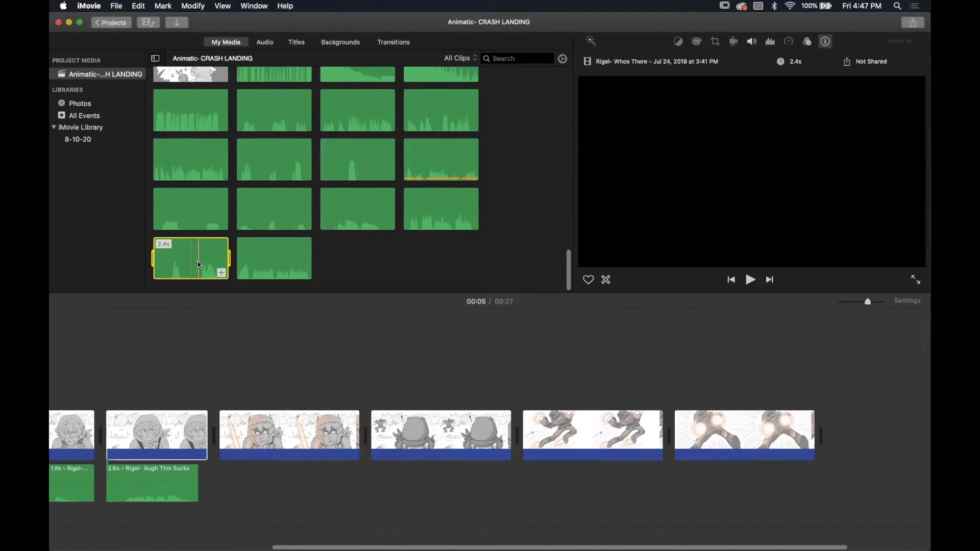
left_click_drag(199, 265, 220, 490)
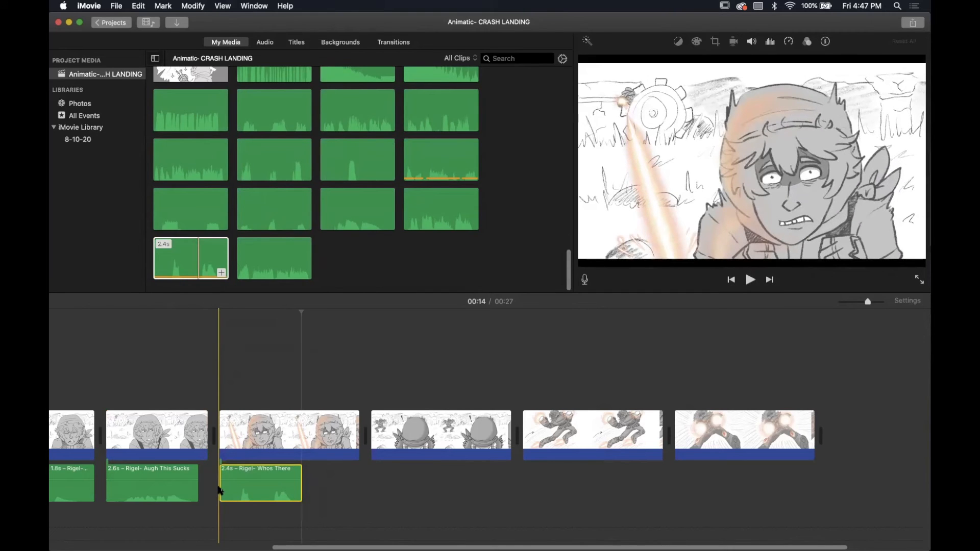
Step: Browse the Sci-Fi sound effects for a laser sound and preview Laser Gun FX 02
scroll(239, 426, "left", 1)
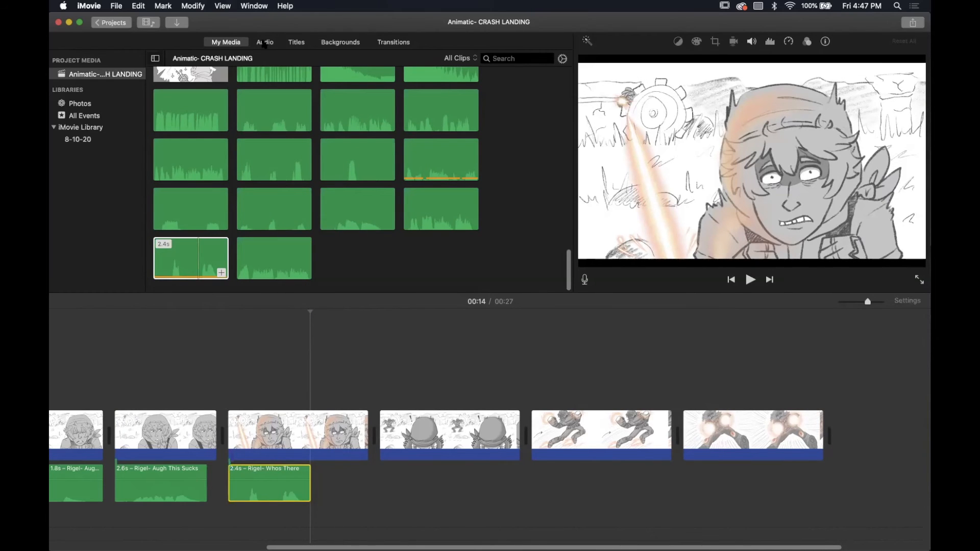
left_click(266, 42)
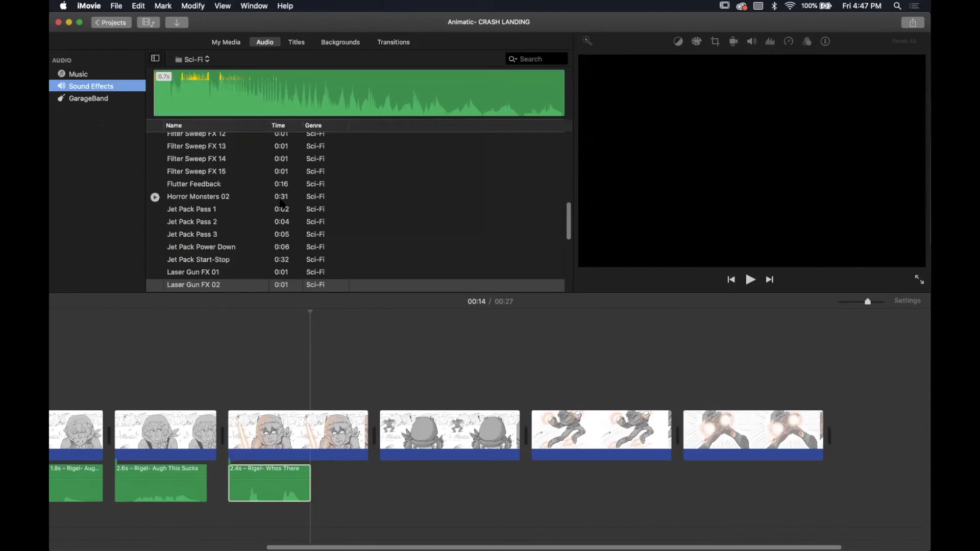
scroll(448, 227, "down", 2)
scroll(448, 226, "up", 2)
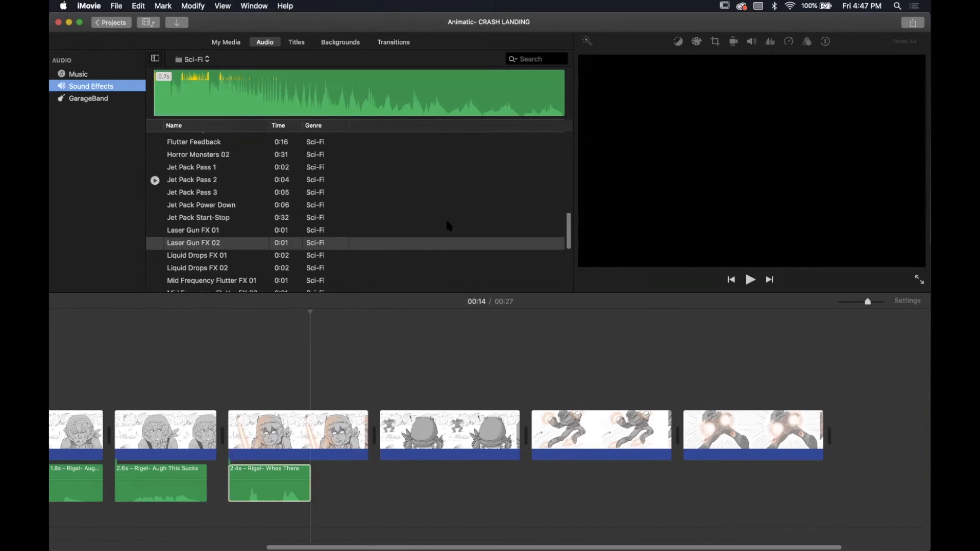
left_click(207, 59)
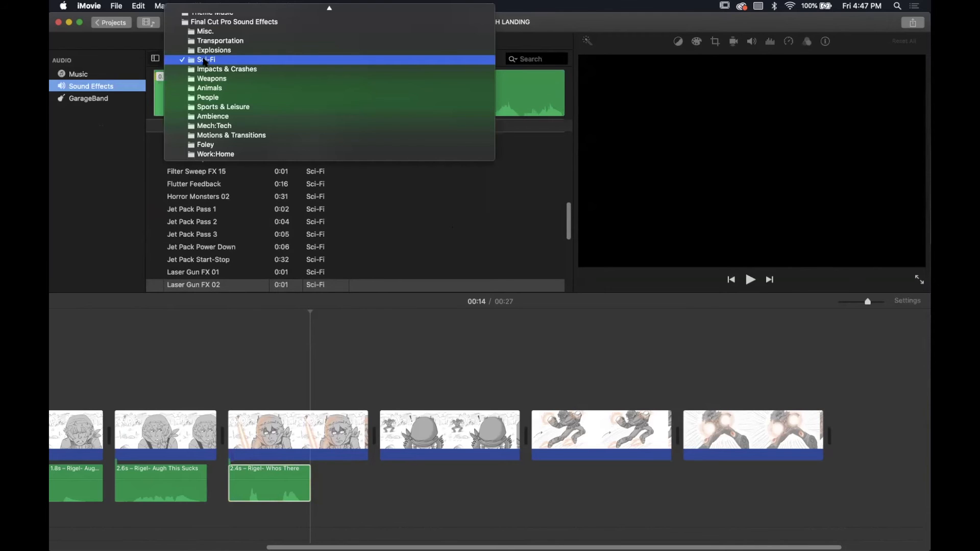
left_click(204, 60)
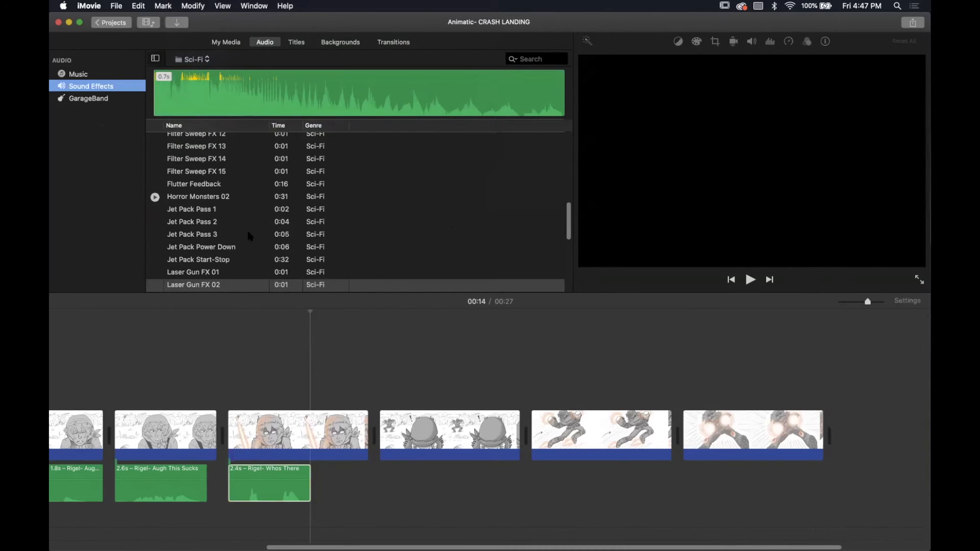
scroll(249, 236, "down", 3)
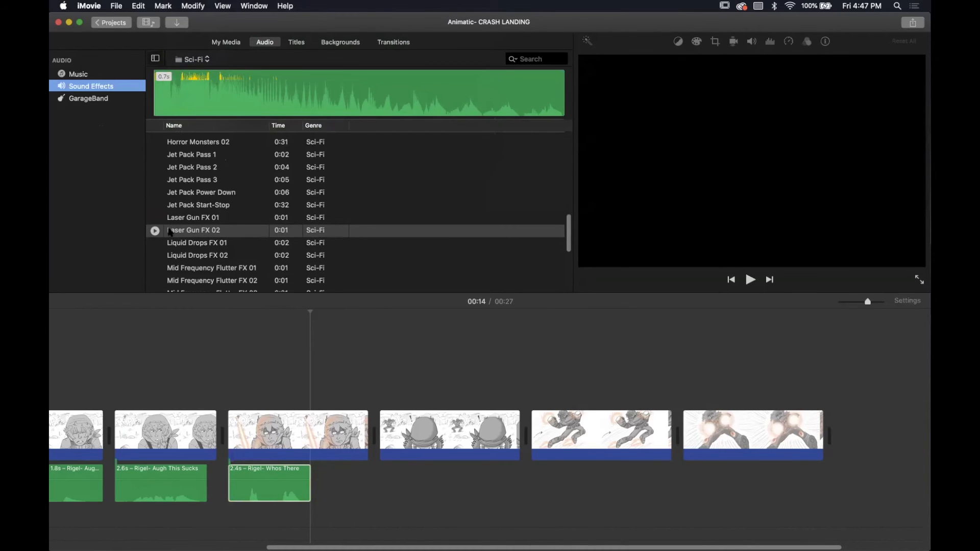
left_click(155, 232)
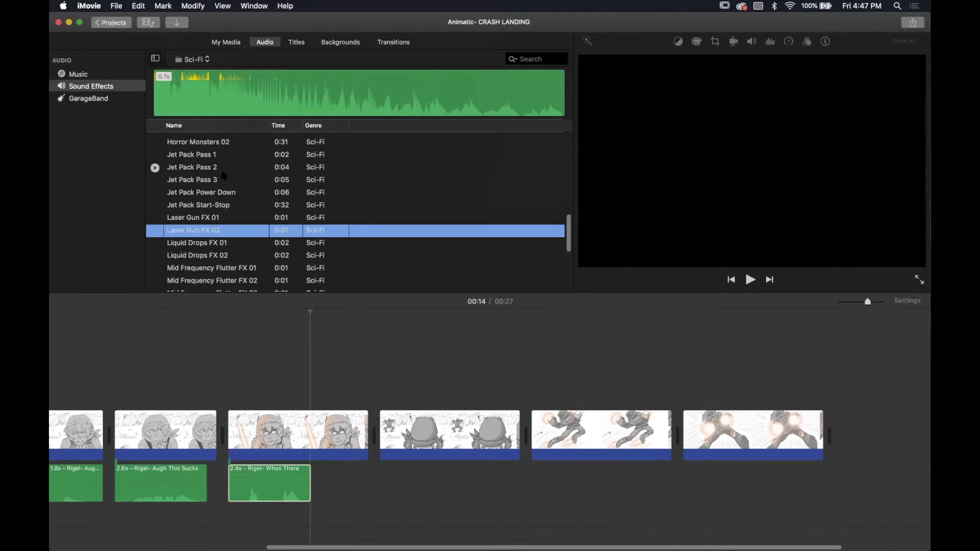
Step: Add the Laser Gun FX 02 sound effect beneath the Rigel- Whos There audio, aligned with the start of the orange laser close-up
left_click(185, 89)
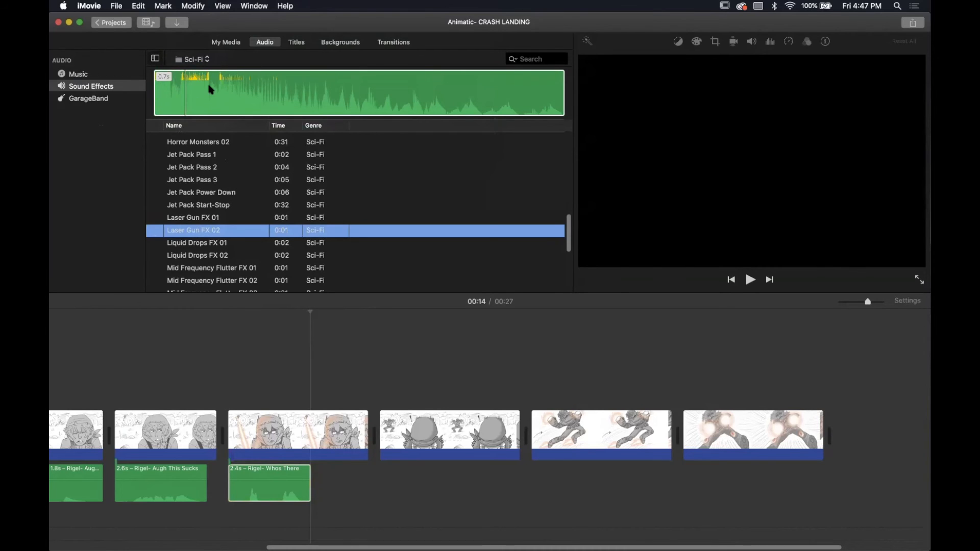
left_click_drag(211, 90, 285, 403)
left_click_drag(263, 478, 230, 518)
scroll(258, 490, "down", 1)
scroll(260, 494, "down", 1)
scroll(259, 494, "left", 1)
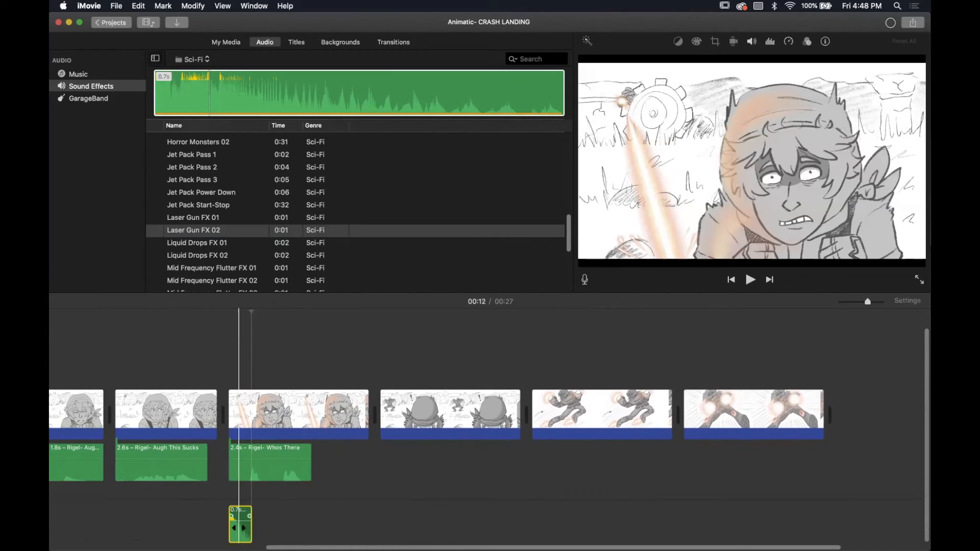
Step: Lower the volume of the Laser Gun FX 02 clip on the enlarged timeline so its waveform peaks stay out of the yellow
key("super+equal")
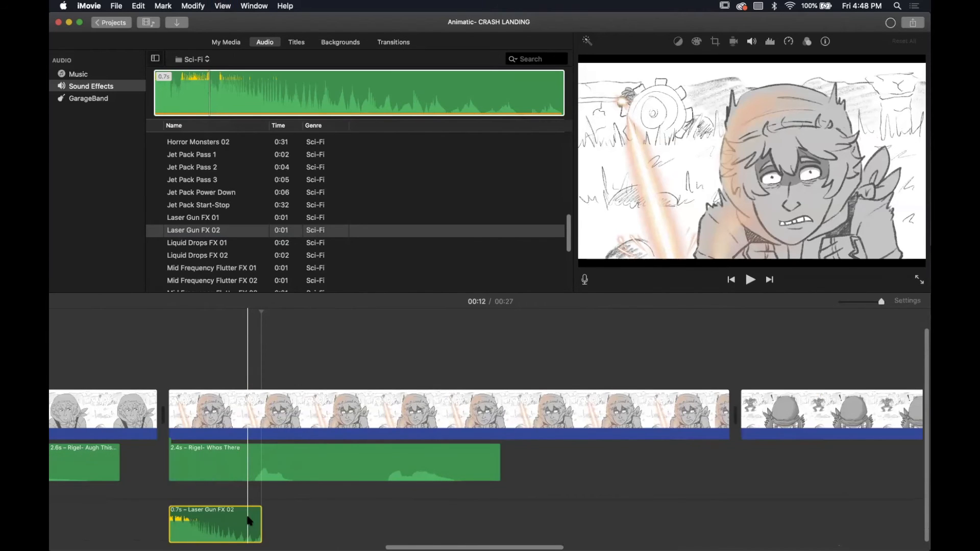
scroll(247, 518, "left", 2)
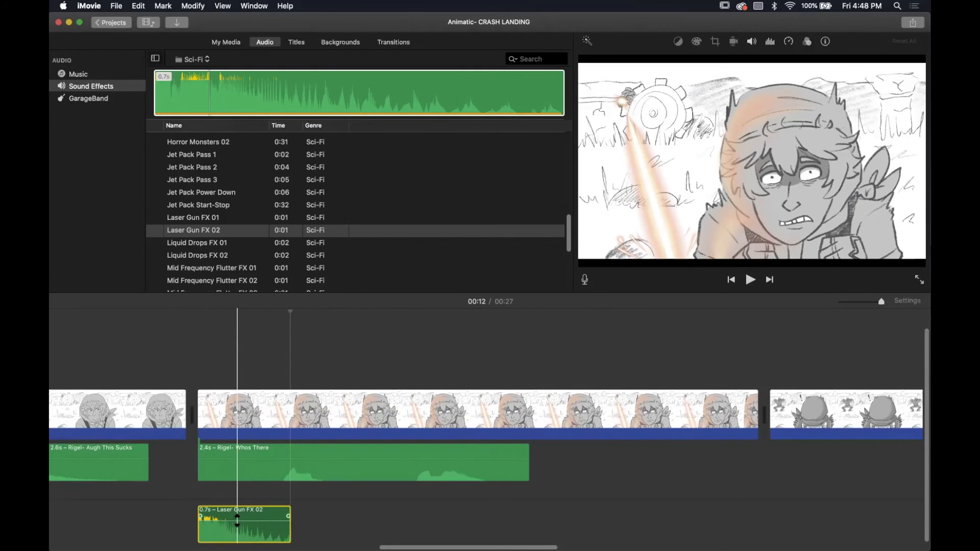
left_click(237, 520)
left_click_drag(237, 527, 237, 527)
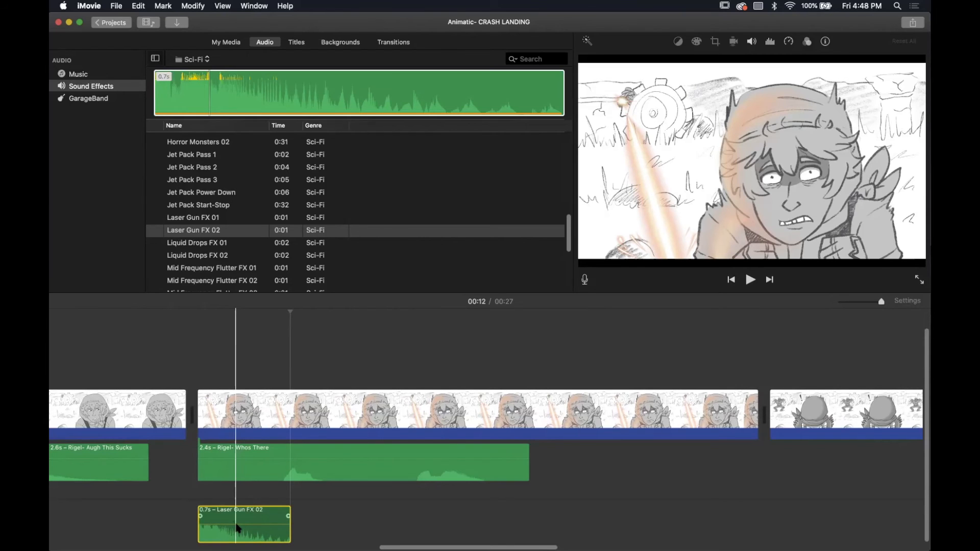
Step: Trim the silent start of Rigel- Whos There to leave 1.8 s, realign it with the laser close-up, raise its volume slightly and play it back
left_click(246, 470)
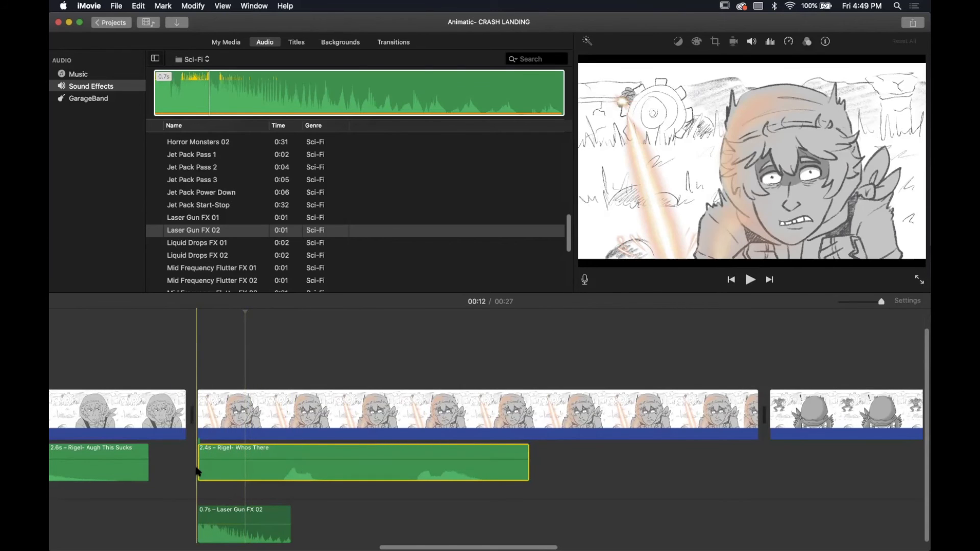
left_click_drag(196, 469, 277, 470)
left_click_drag(340, 456, 271, 457)
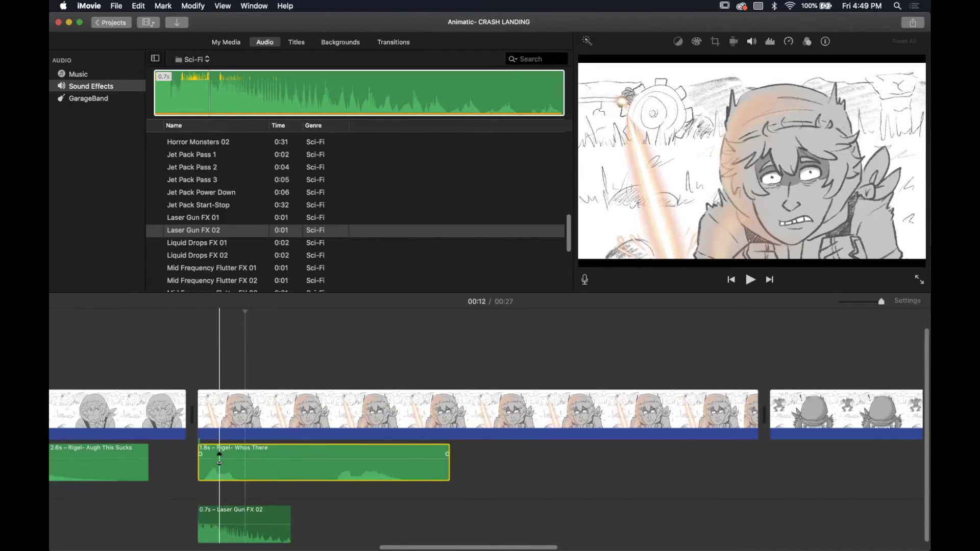
left_click_drag(219, 458, 219, 459)
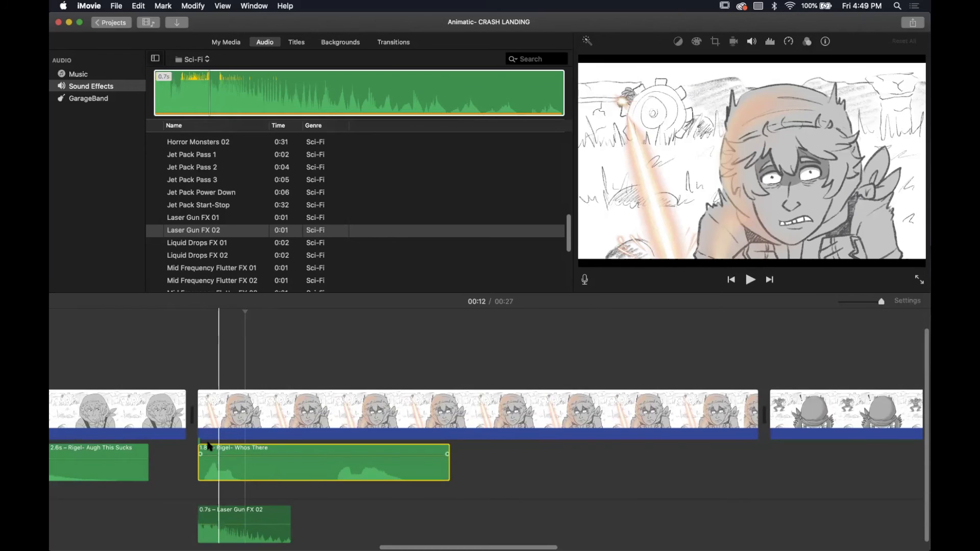
scroll(196, 434, "left", 4)
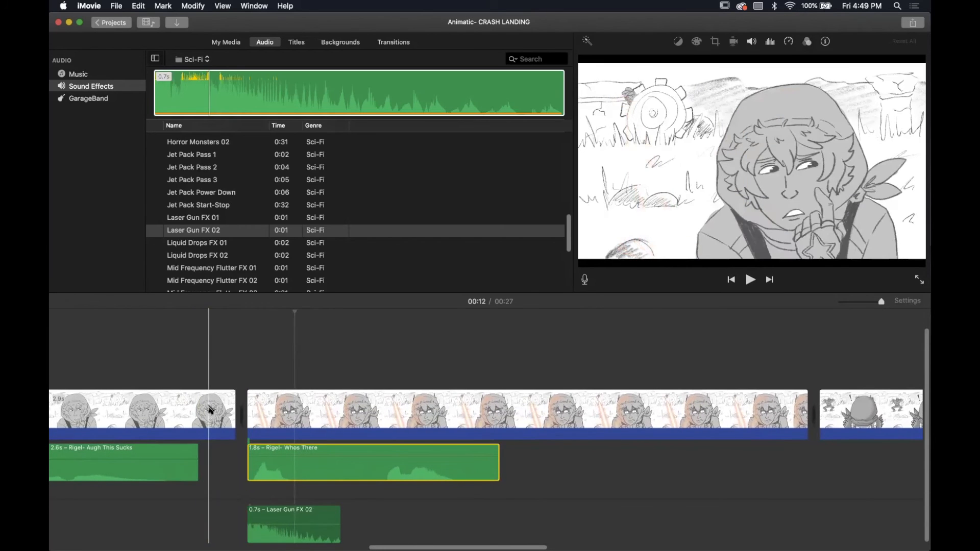
key("space")
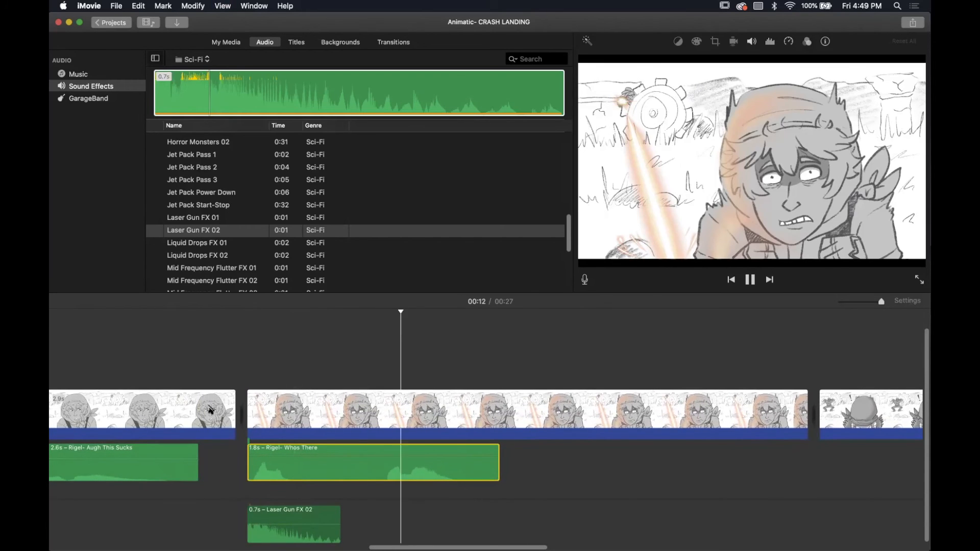
key("space")
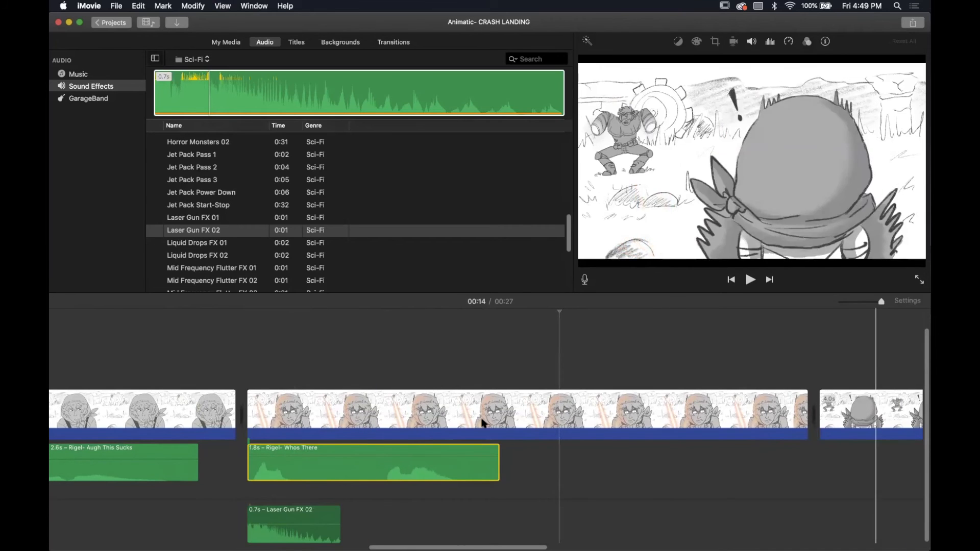
Step: Shorten the orange laser close-up to end just past the Laser Gun FX 02 sound, and play back the cut to the back-view image
left_click(462, 416)
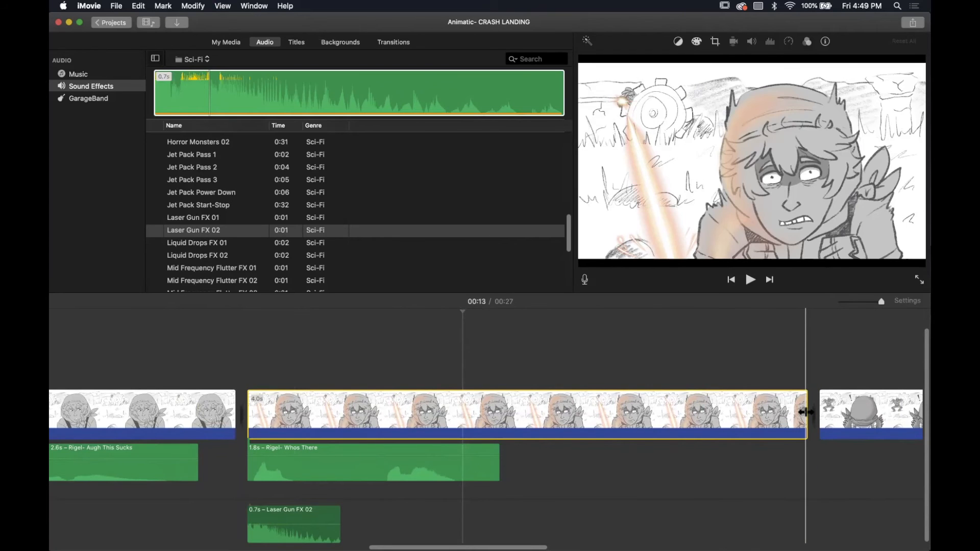
left_click_drag(803, 412, 329, 416)
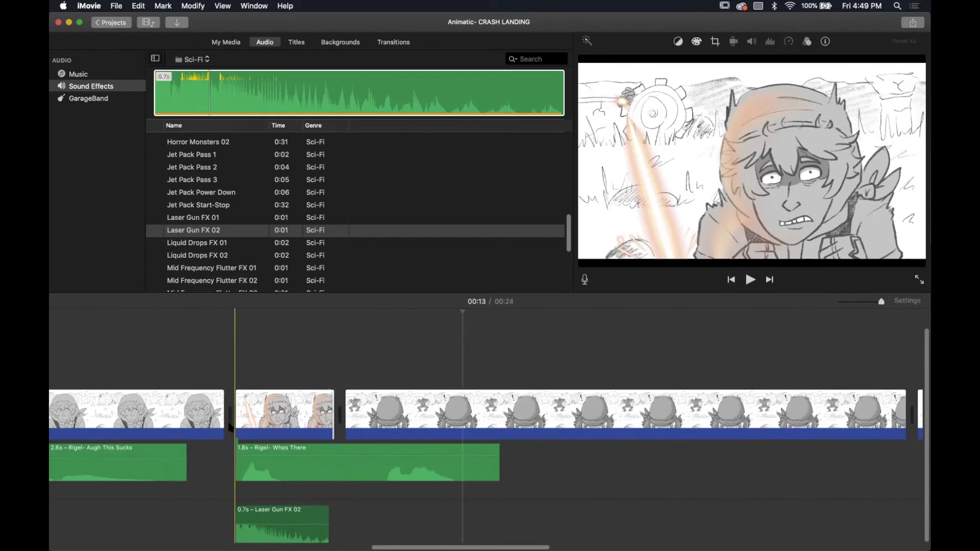
key("space")
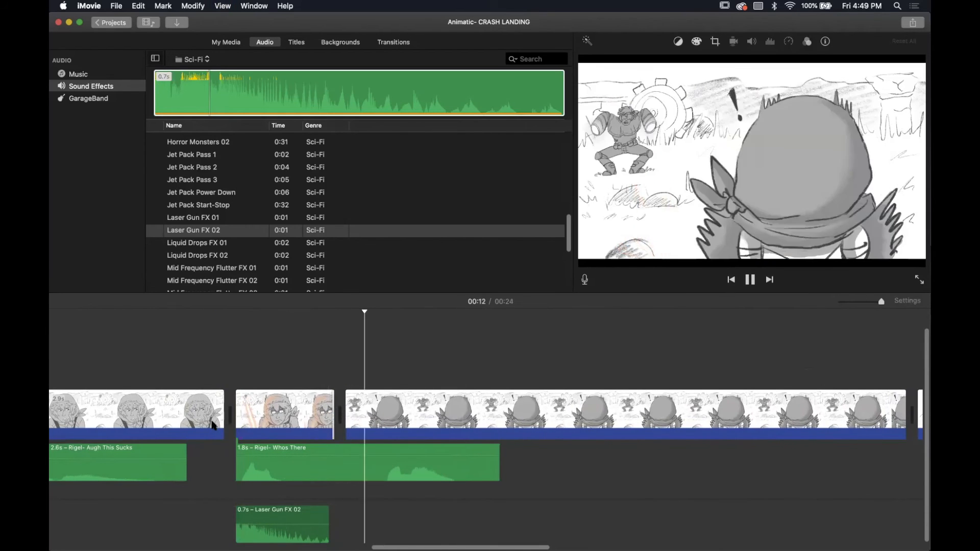
key("space")
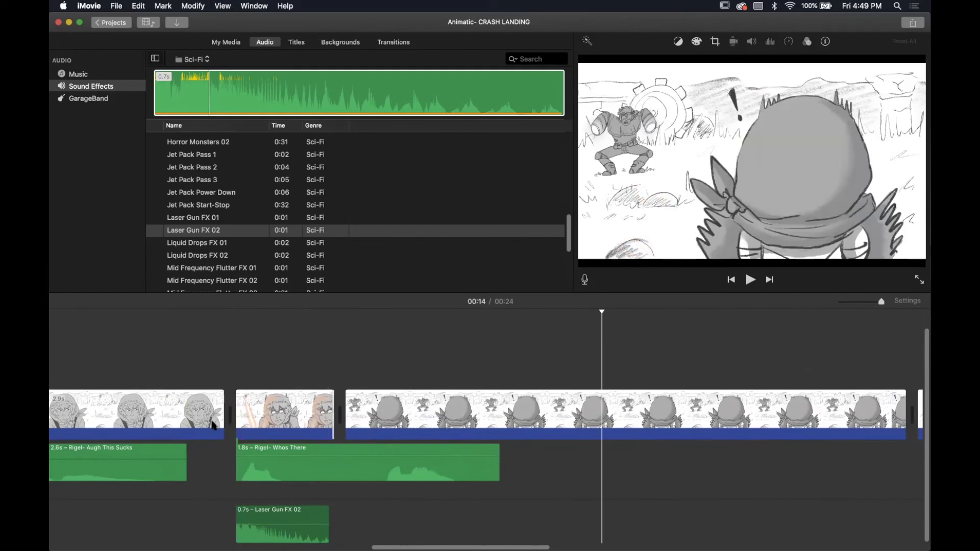
Step: Shorten the back-view image so it ends together with the Rigel- Whos There audio
scroll(413, 425, "right", 5)
left_click(723, 424)
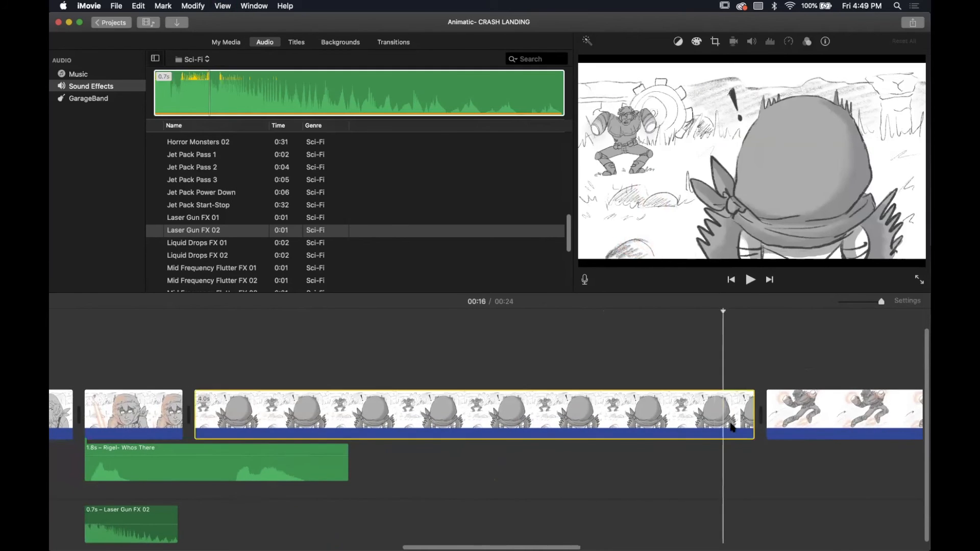
left_click_drag(741, 415, 332, 407)
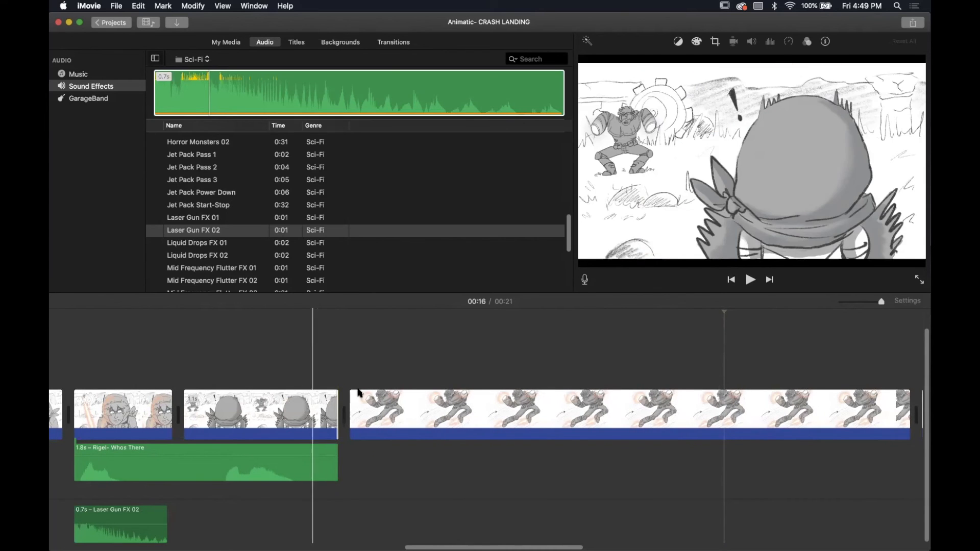
scroll(353, 410, "left", 10)
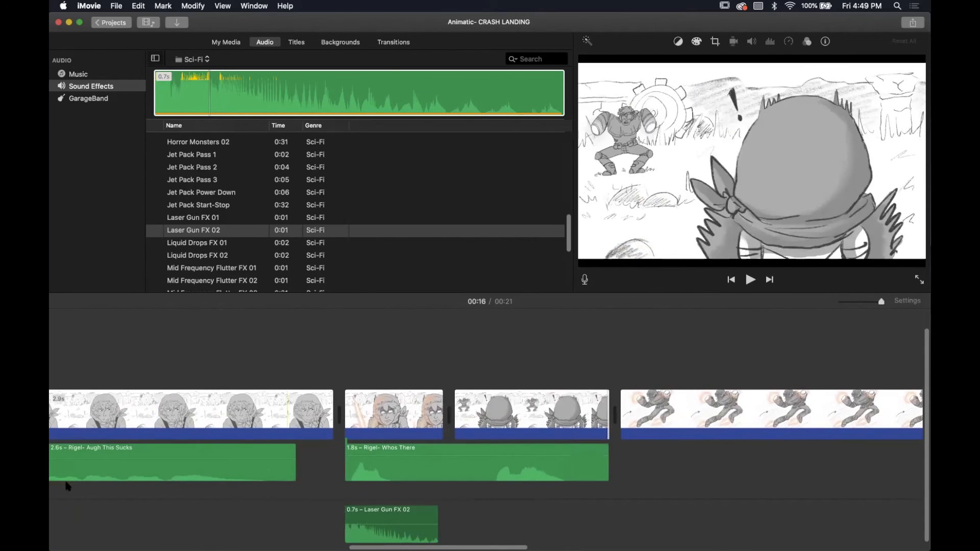
scroll(462, 467, "left", 4)
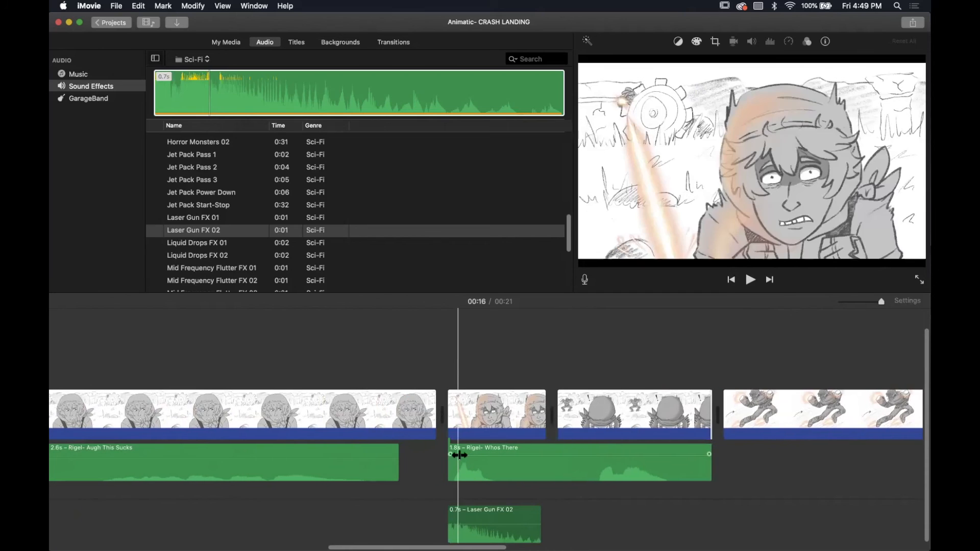
Step: Find the Asters Lines recording among the project's audio clips and show its clip information
scroll(222, 466, "left", 4)
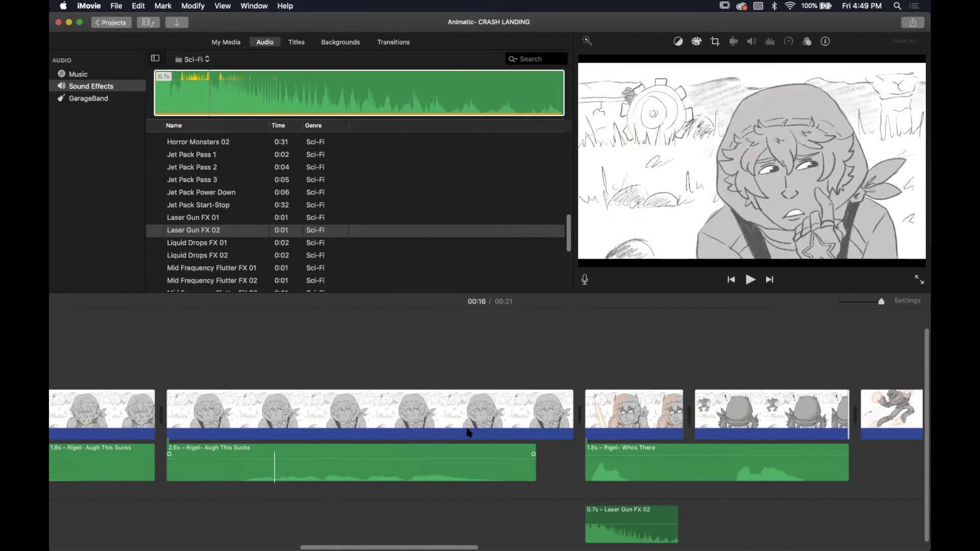
scroll(461, 433, "right", 13)
scroll(462, 432, "right", 1)
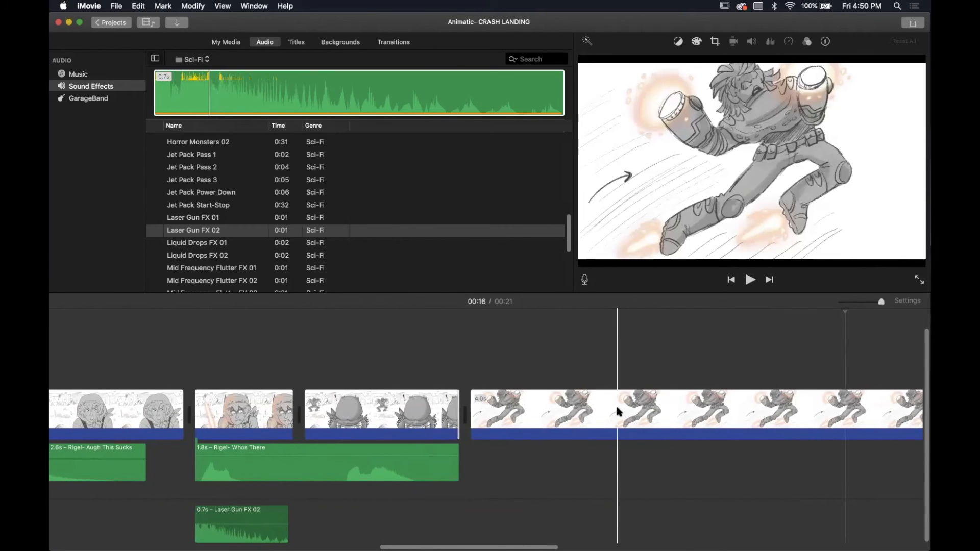
scroll(615, 410, "right", 7)
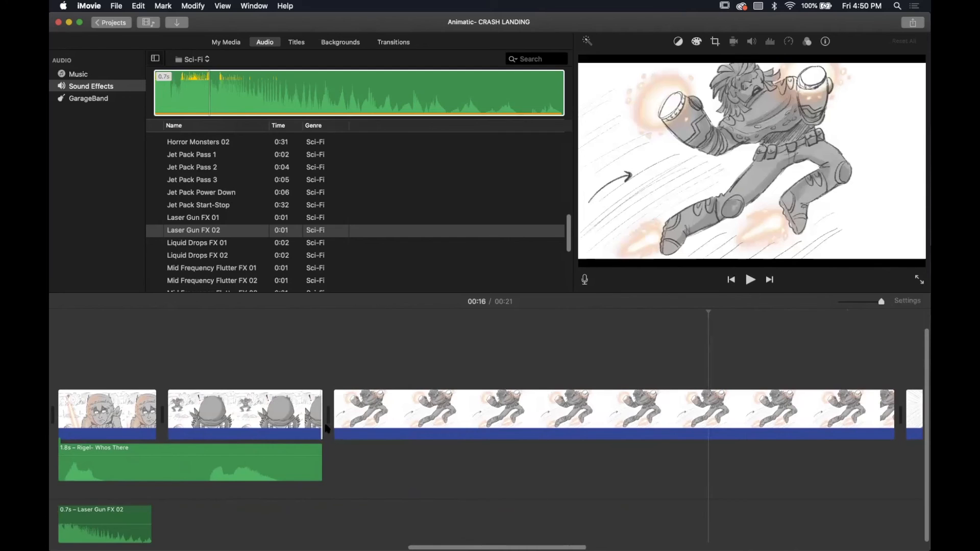
left_click(280, 99)
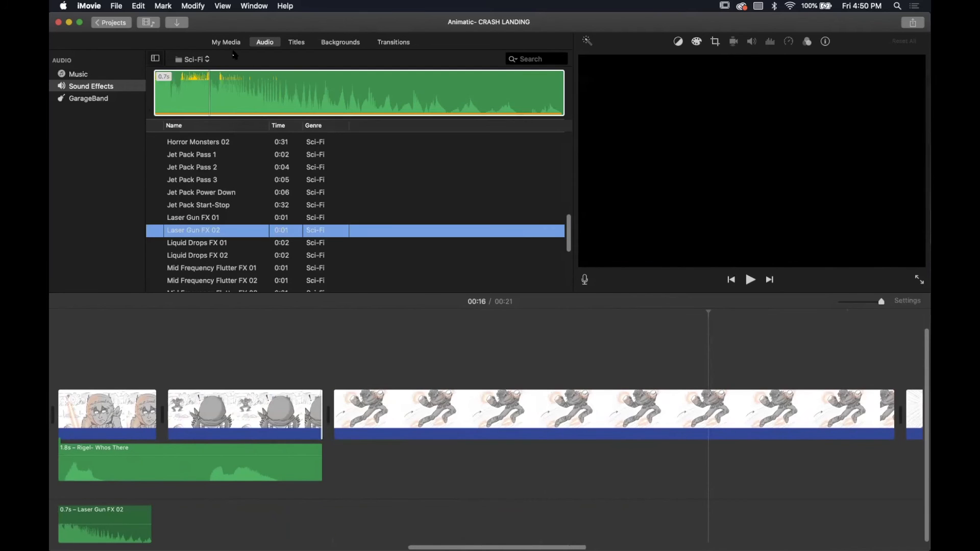
left_click(229, 44)
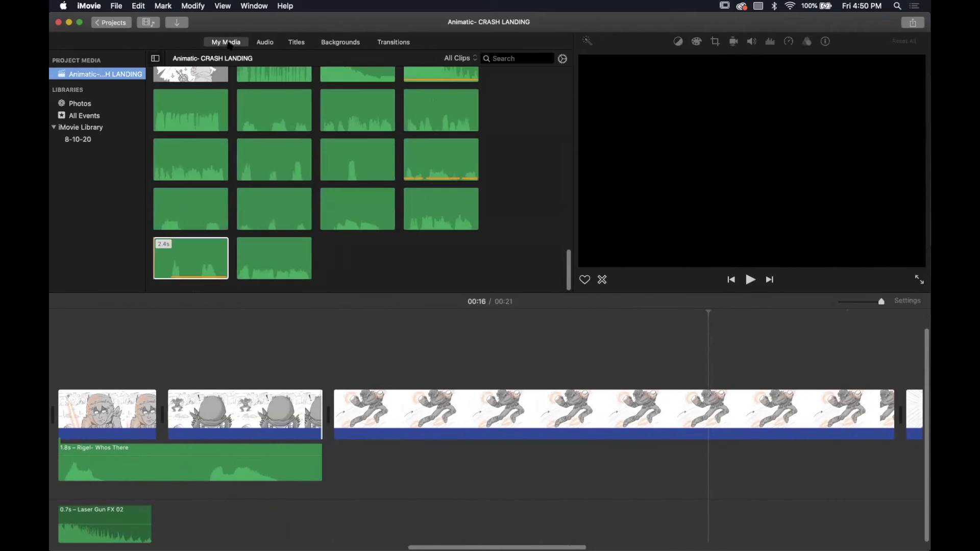
scroll(265, 106, "up", 4)
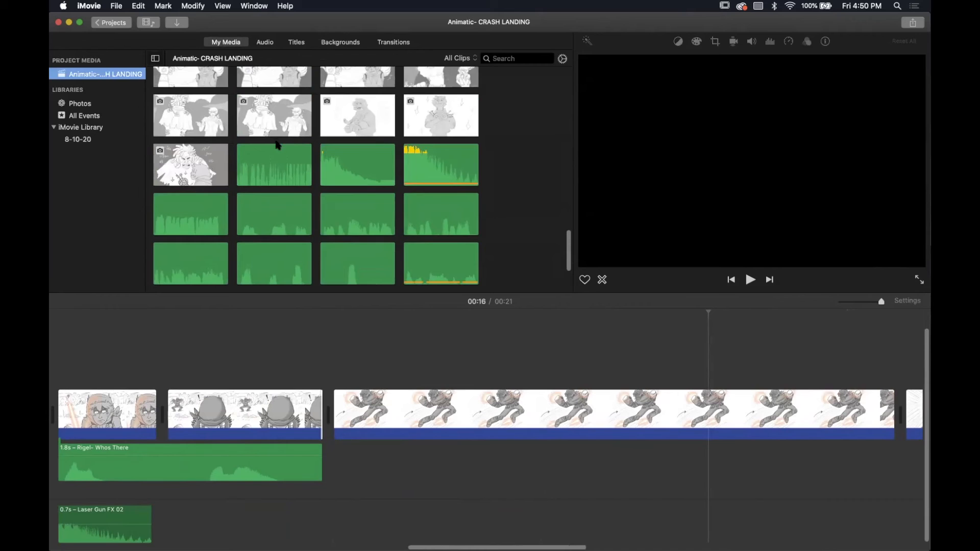
left_click(275, 163)
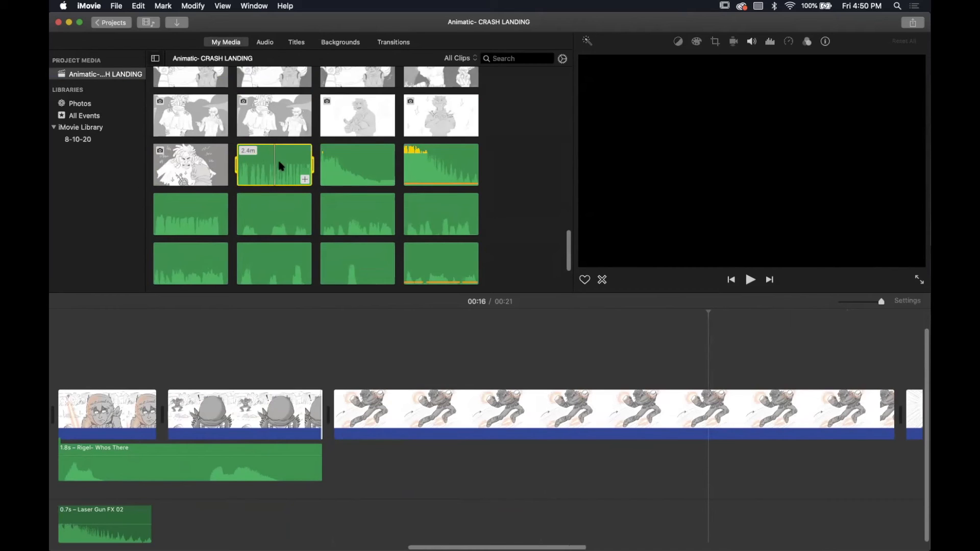
left_click(825, 42)
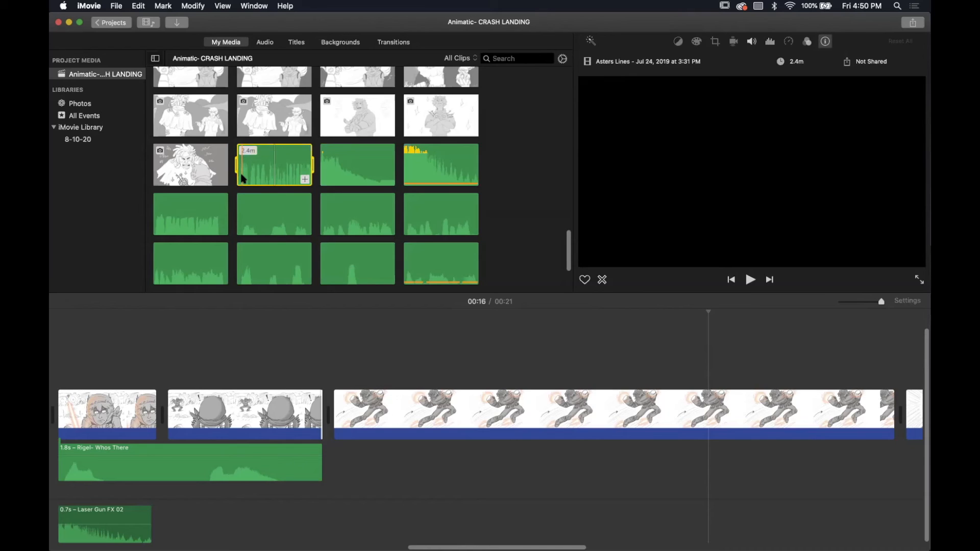
Step: Play Asters Lines, select a 16.6 s range near its beginning and place it under the start of the flying jet-boots image
key("space")
left_click_drag(312, 165, 253, 166)
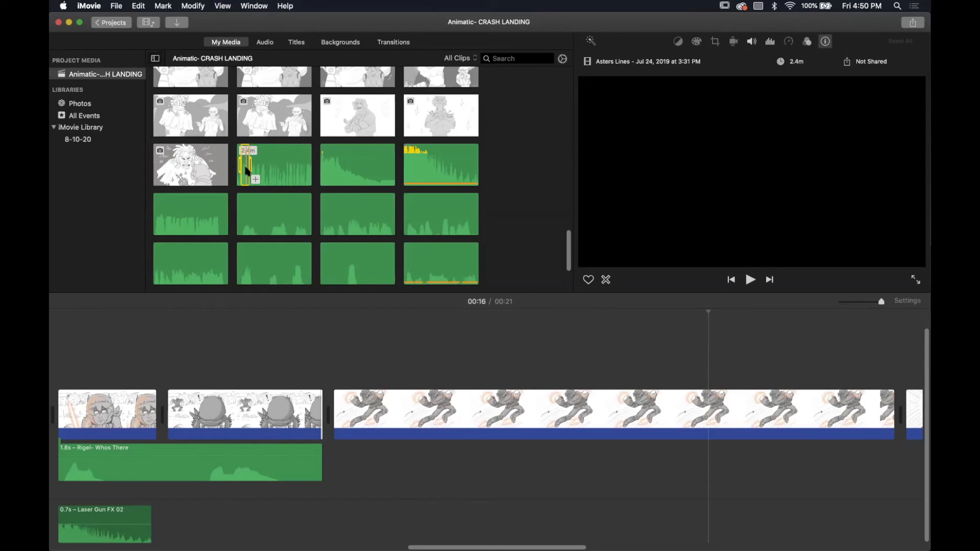
left_click_drag(247, 171, 340, 477)
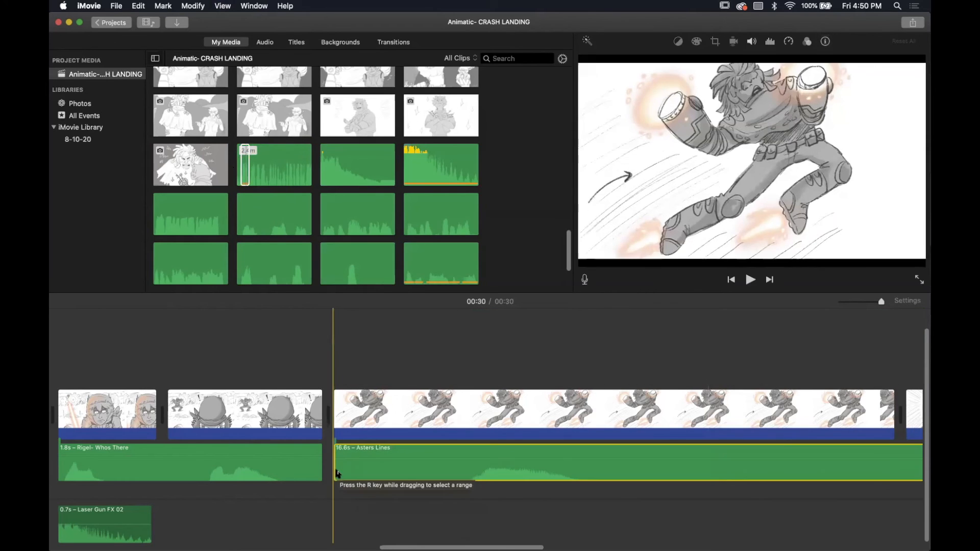
Step: Trim the silent start of the Asters Lines audio to leave 15.7 s and realign it with the start of the flying image
left_click_drag(335, 466, 443, 466)
left_click(443, 465)
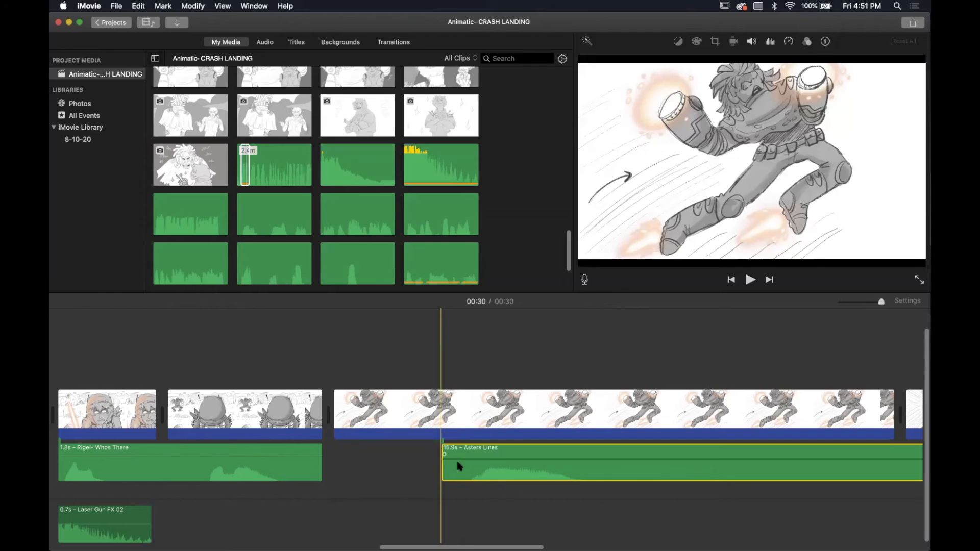
left_click_drag(442, 465, 461, 466)
left_click_drag(529, 451, 417, 452)
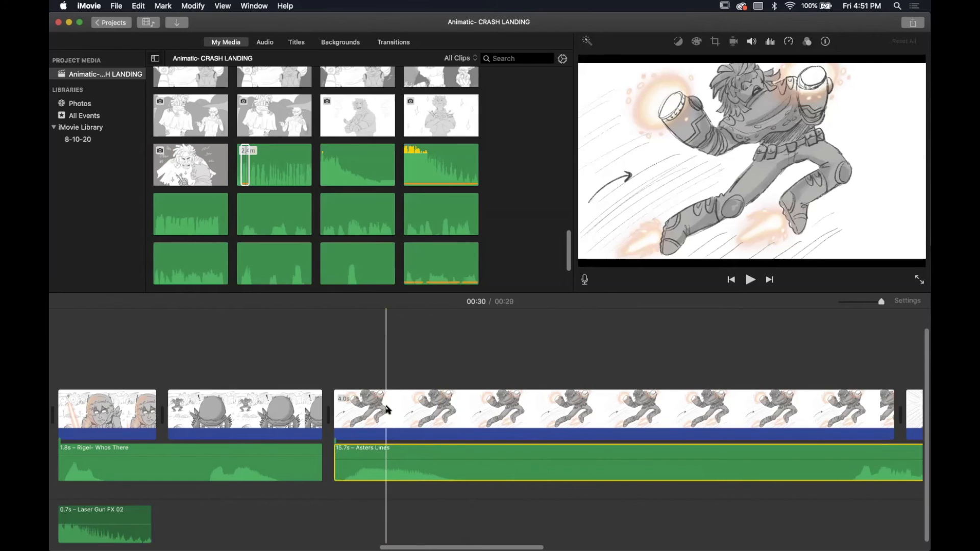
Step: Play back the transition from the Rigel- Whos There audio into the flying image with Asters Lines
scroll(387, 410, "left", 3)
scroll(389, 410, "right", 6)
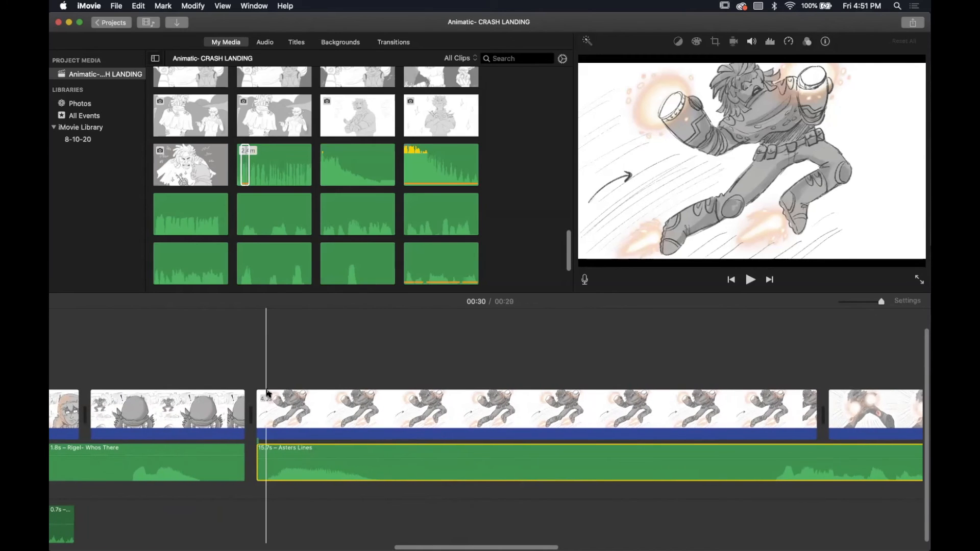
scroll(266, 393, "left", 8)
key("space")
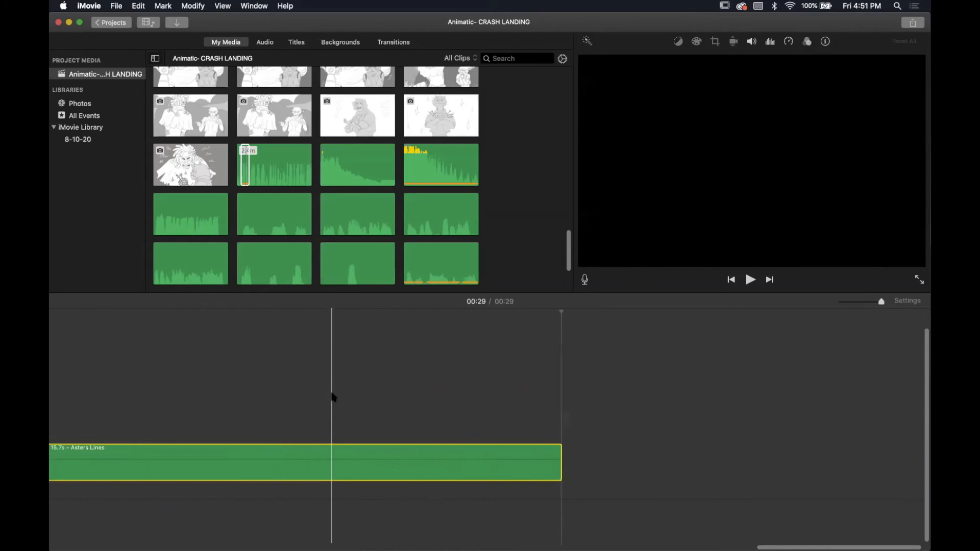
scroll(332, 397, "left", 10)
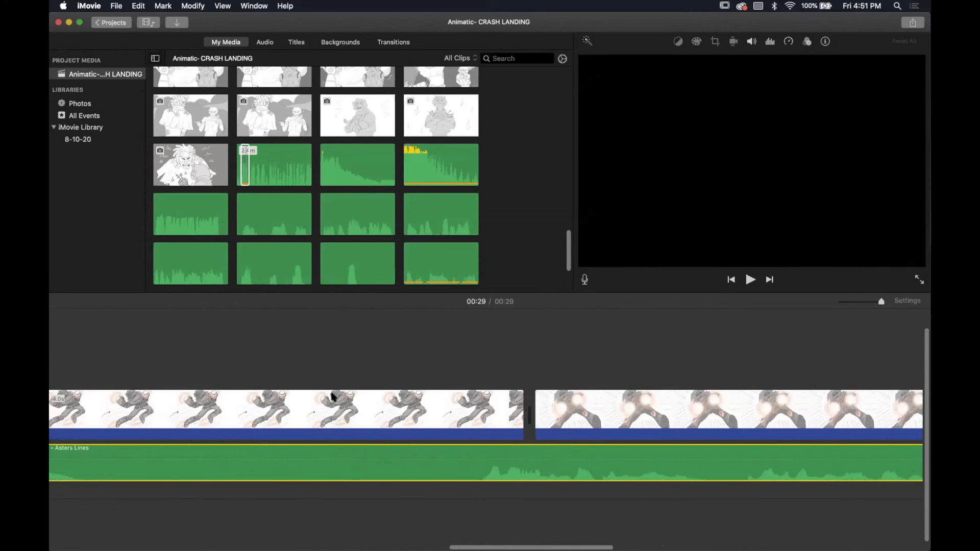
scroll(333, 397, "left", 15)
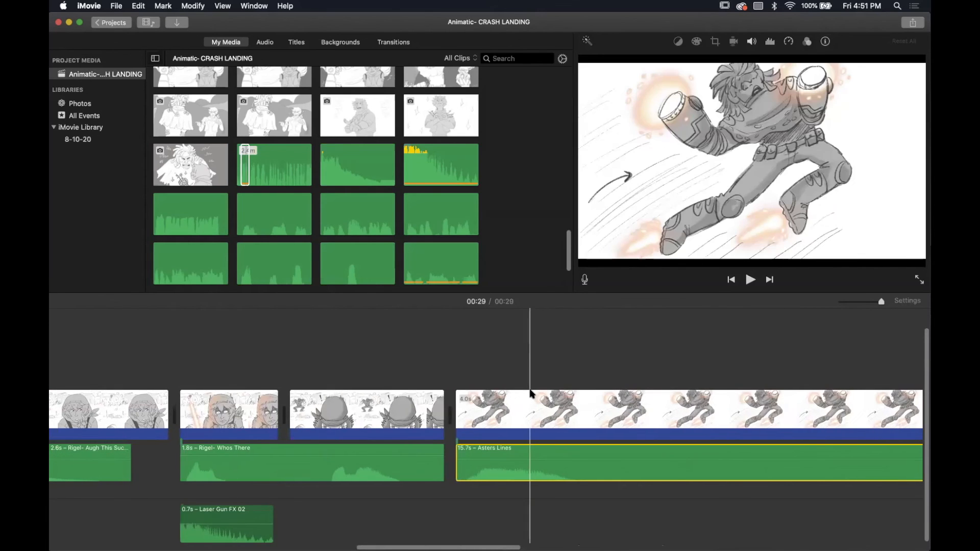
scroll(530, 393, "right", 9)
scroll(228, 398, "left", 4)
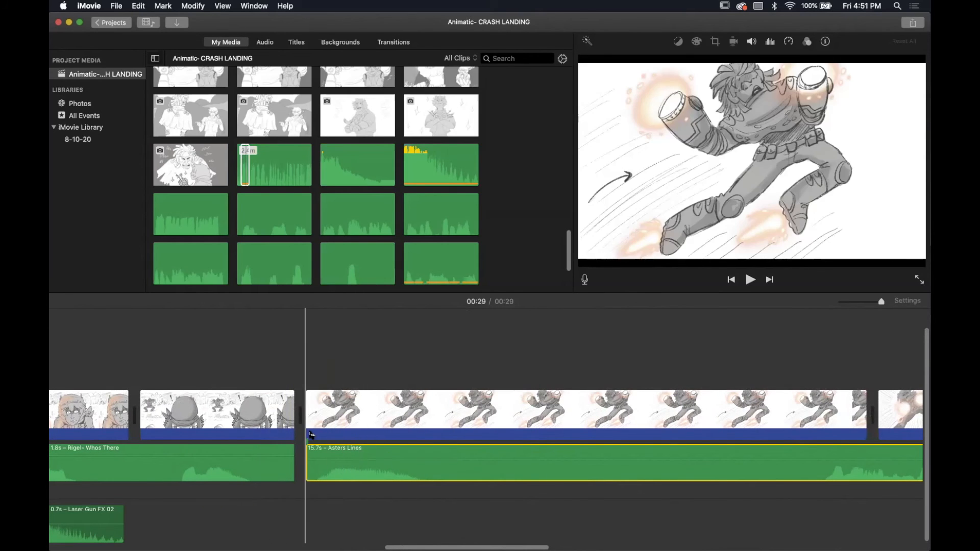
scroll(270, 429, "left", 5)
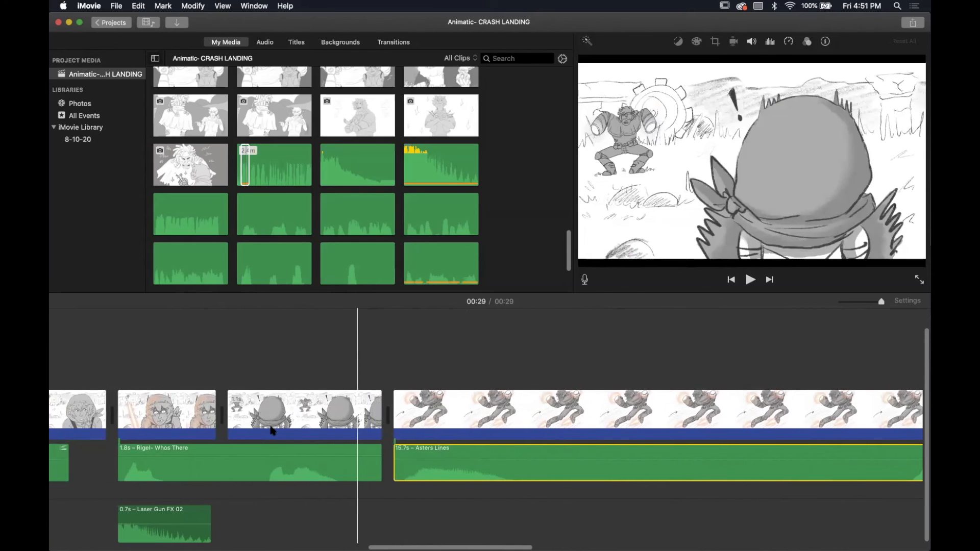
key("space")
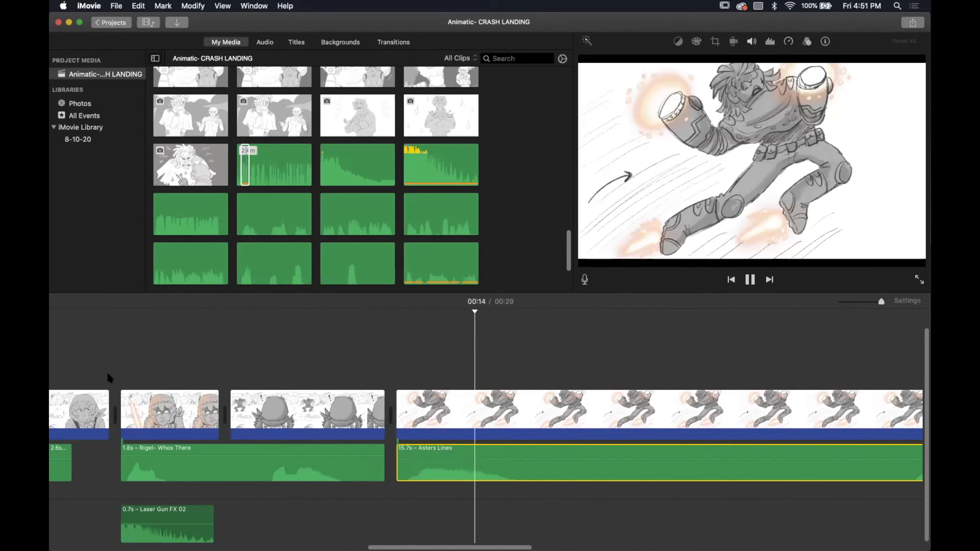
key("space")
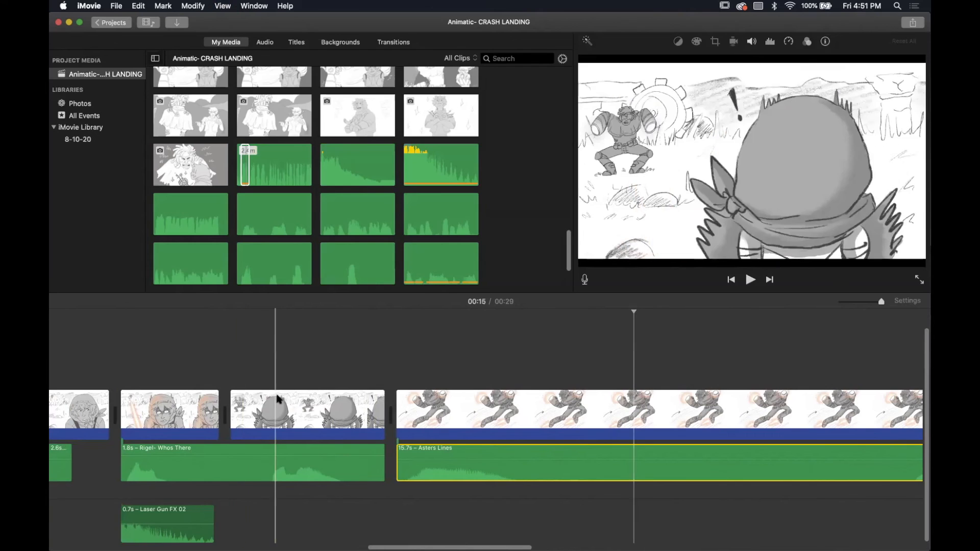
Step: Split the Asters Lines audio just after its first spoken line, leaving a 0.9 s opening piece
scroll(486, 438, "right", 5)
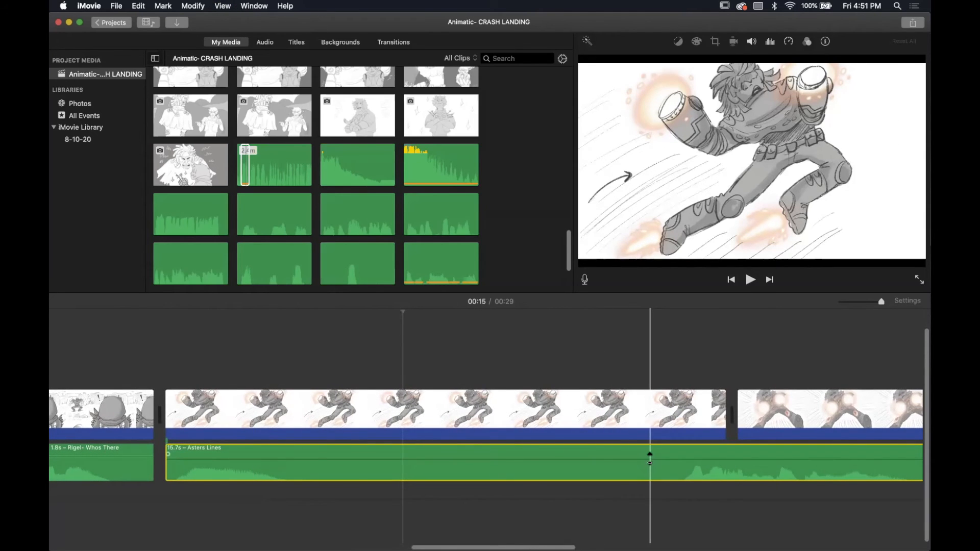
left_click(300, 468)
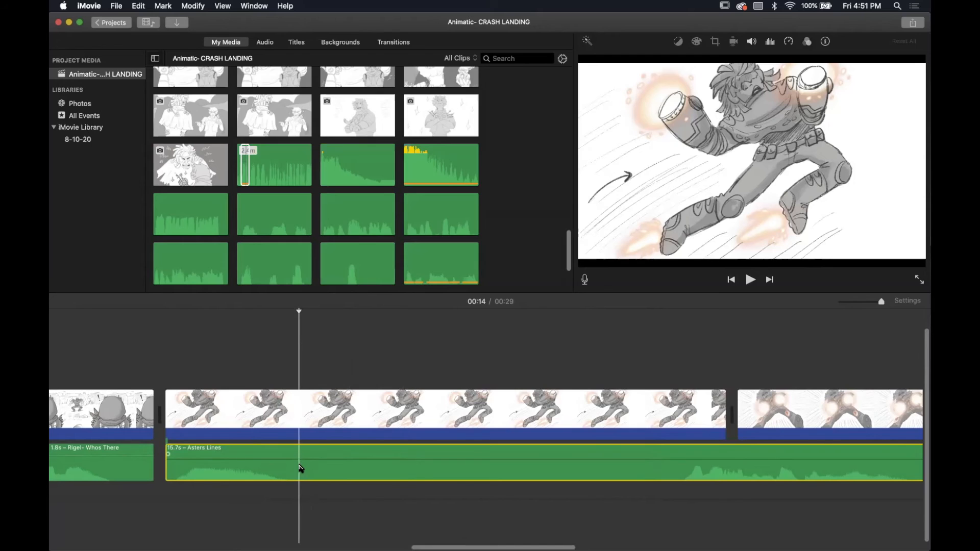
left_click(193, 5)
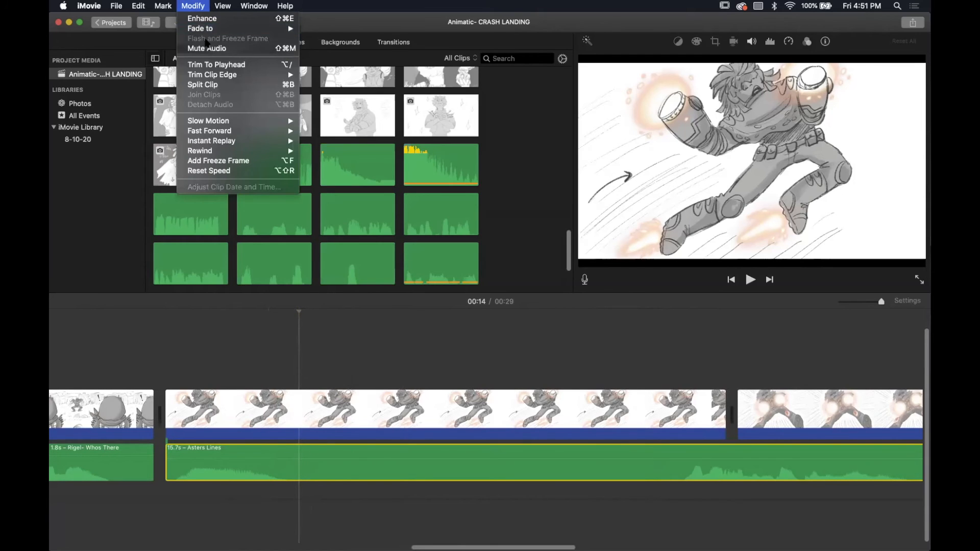
left_click(213, 86)
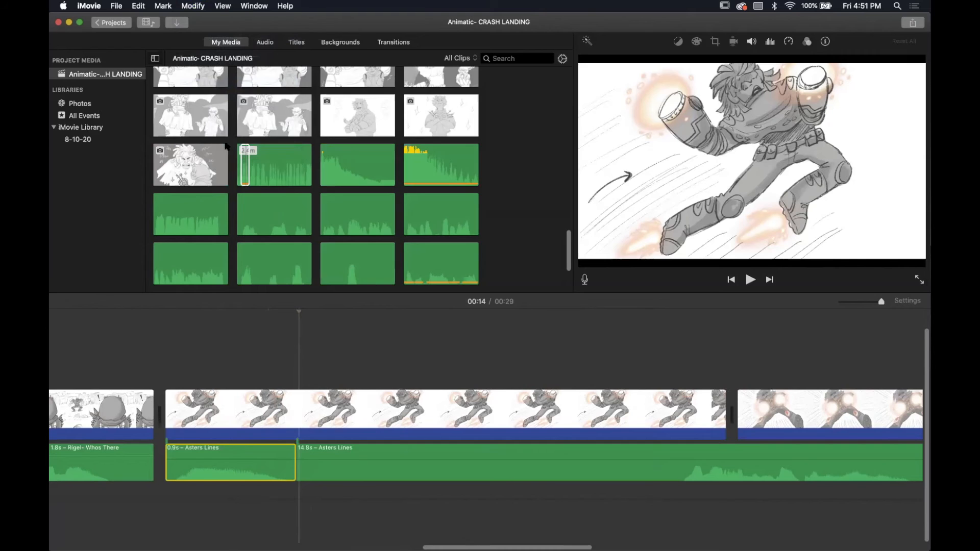
Step: Trim the silent start of the second Asters Lines piece to leave 12.1 s, place it right behind the first and play both back
left_click(358, 462)
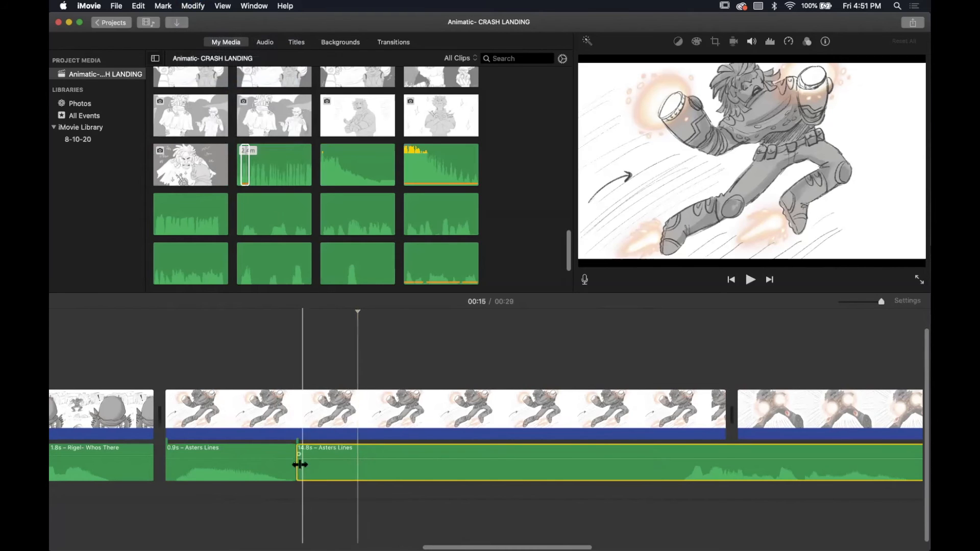
left_click_drag(296, 462, 639, 460)
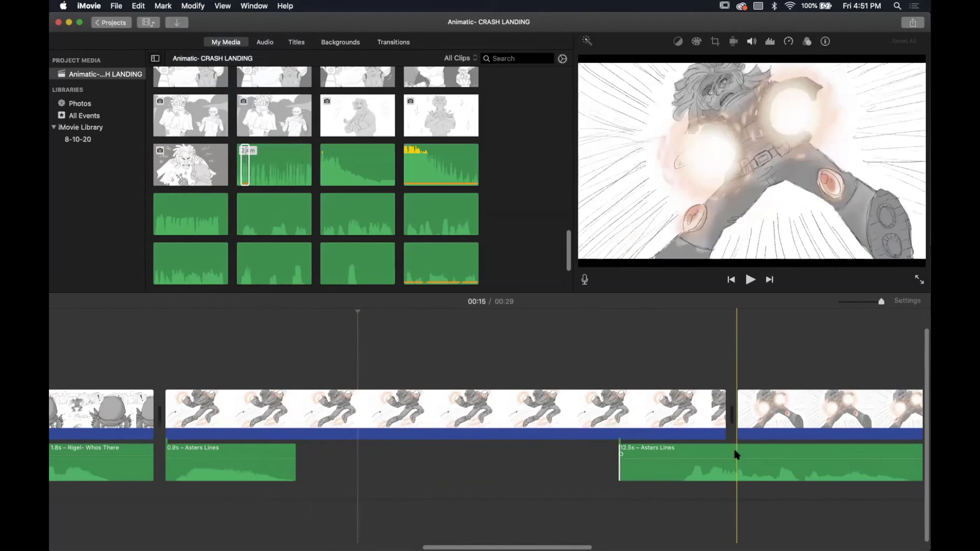
left_click_drag(641, 451, 402, 453)
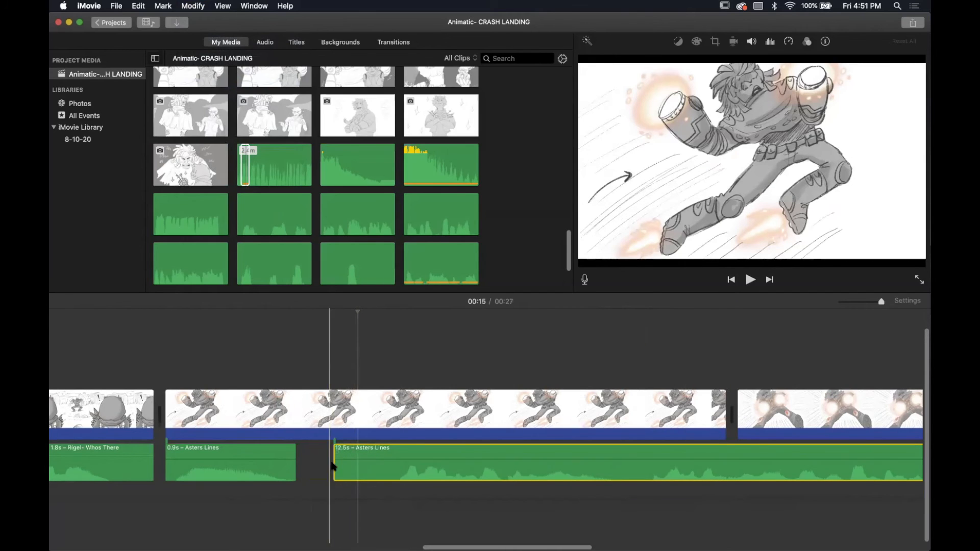
mouse_move(333, 459)
left_mouse_down()
mouse_move(405, 460)
mouse_move(363, 468)
mouse_move(332, 466)
mouse_move(385, 465)
mouse_move(407, 451)
mouse_move(348, 452)
left_mouse_up()
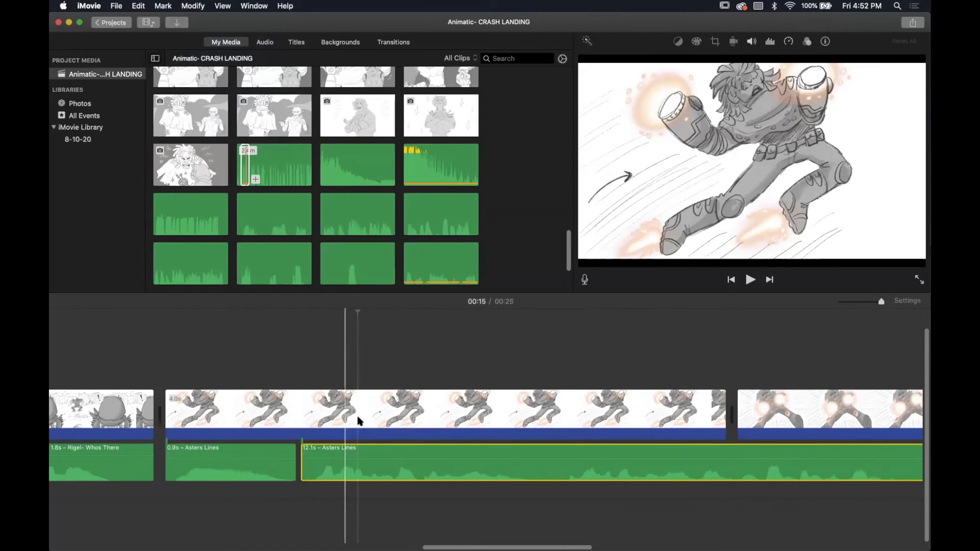
key("space")
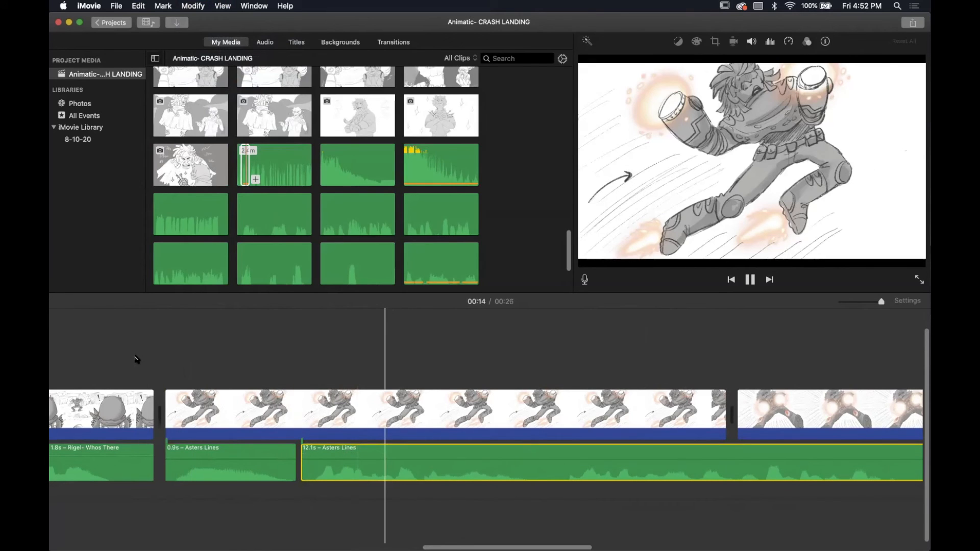
key("space")
Step: Split the flying image in the pause before the next Asters Lines phrase and delete its remainder, leaving 2.7 s
left_click(547, 419)
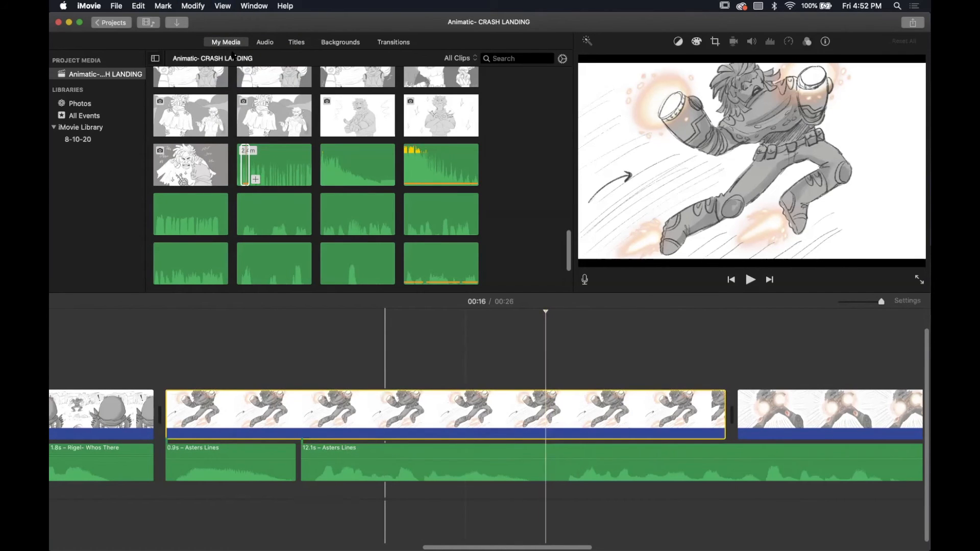
left_click(193, 6)
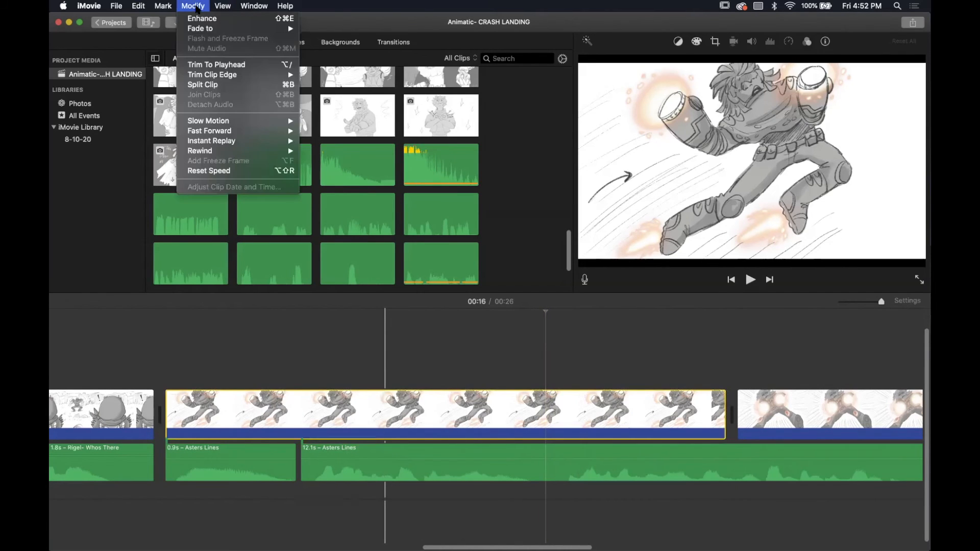
left_click(220, 83)
left_click(674, 397)
key("Delete")
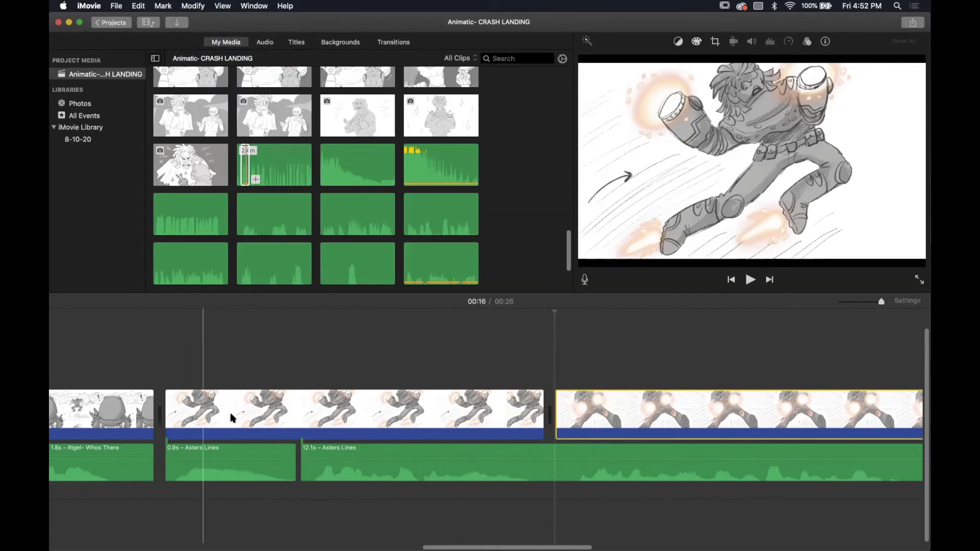
Step: Delete the 0.9 s Asters Lines piece and move the 12.1 s piece to the start of the flying image
left_click(227, 457)
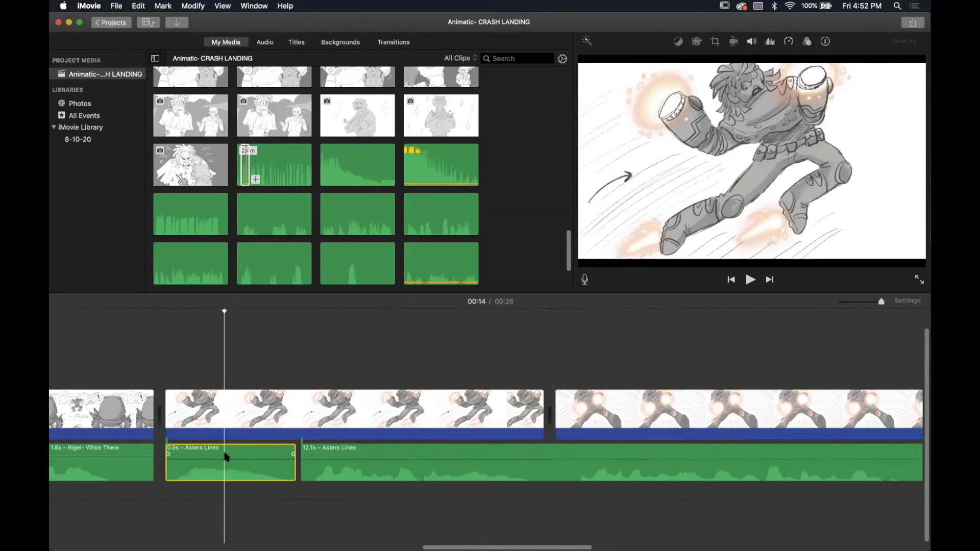
key("Delete")
left_click_drag(384, 453, 250, 451)
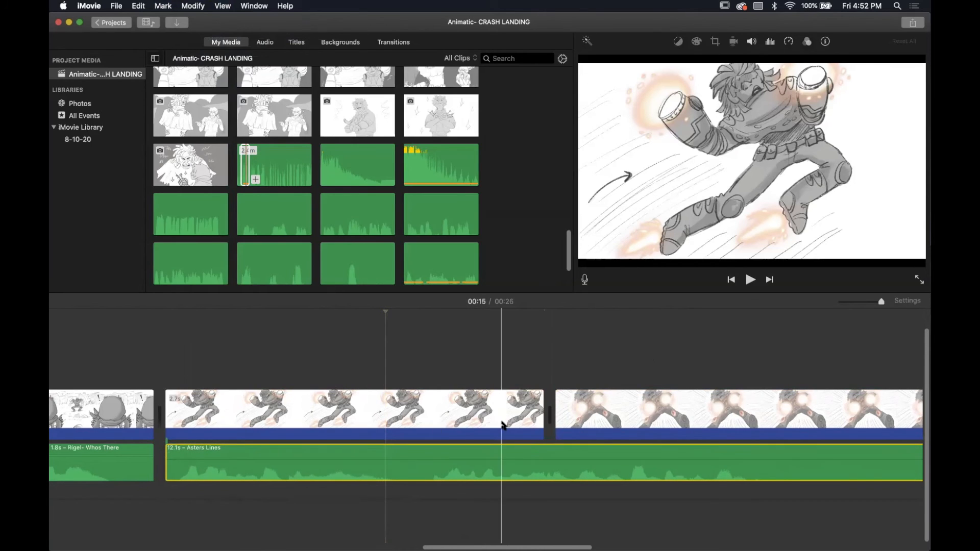
Step: Trim the end of the flying image back to the pause before the next Asters Lines phrase and play the result
left_click(537, 411)
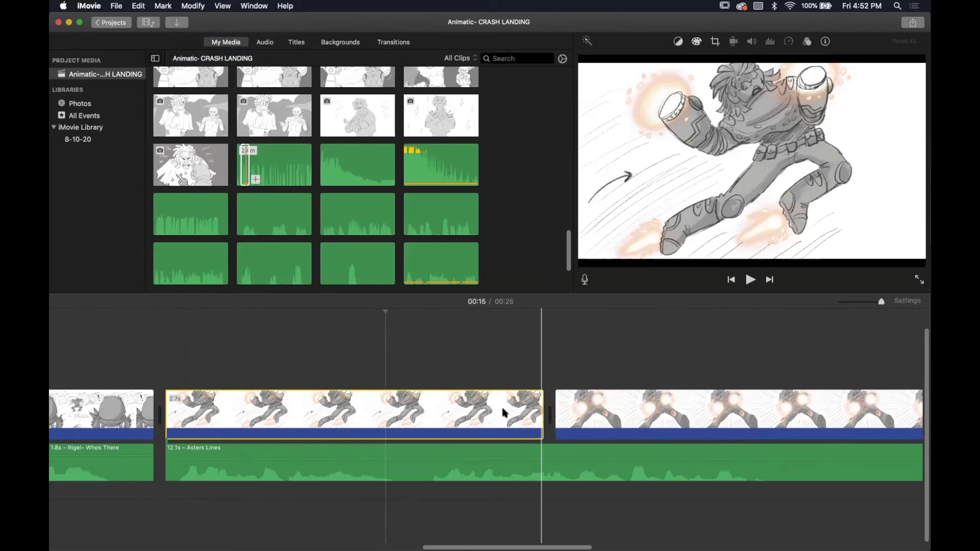
left_click_drag(535, 414, 407, 422)
key("space")
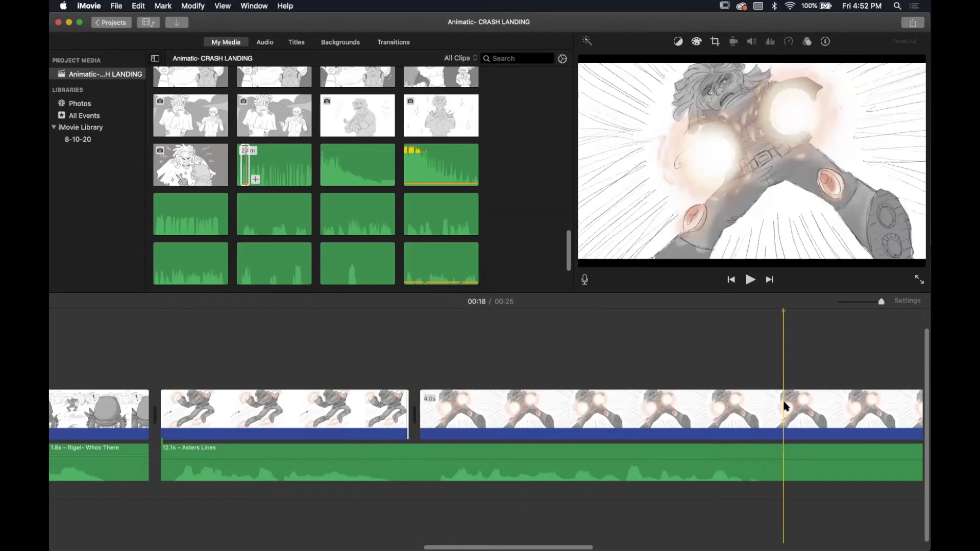
Step: Split the glowing-fists image in the silence after its Asters Lines phrase and delete the remainder
scroll(784, 403, "right", 5)
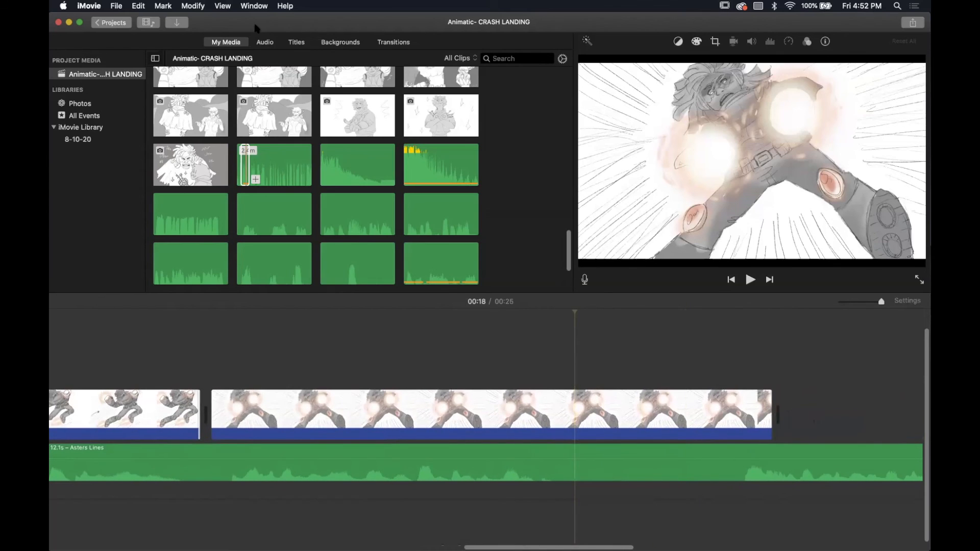
left_click(190, 7)
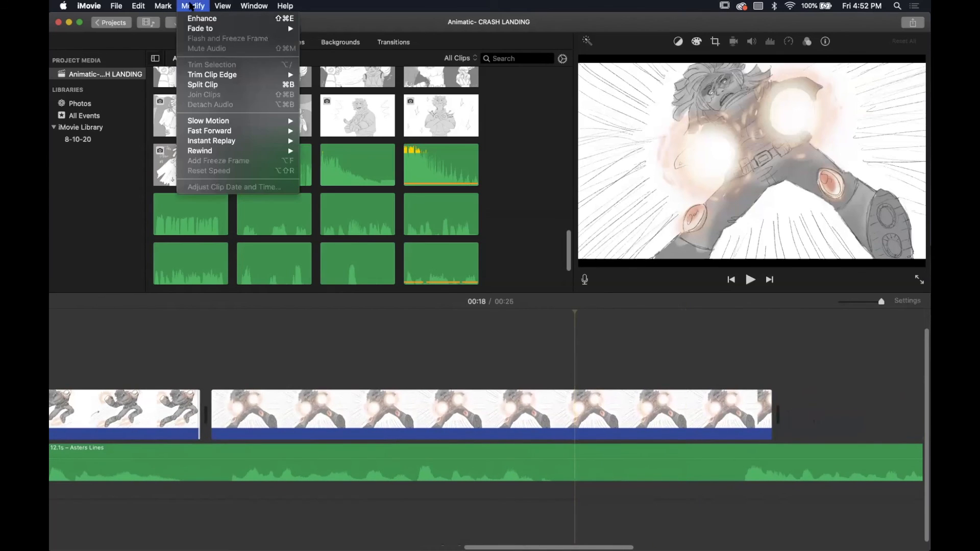
left_click(207, 84)
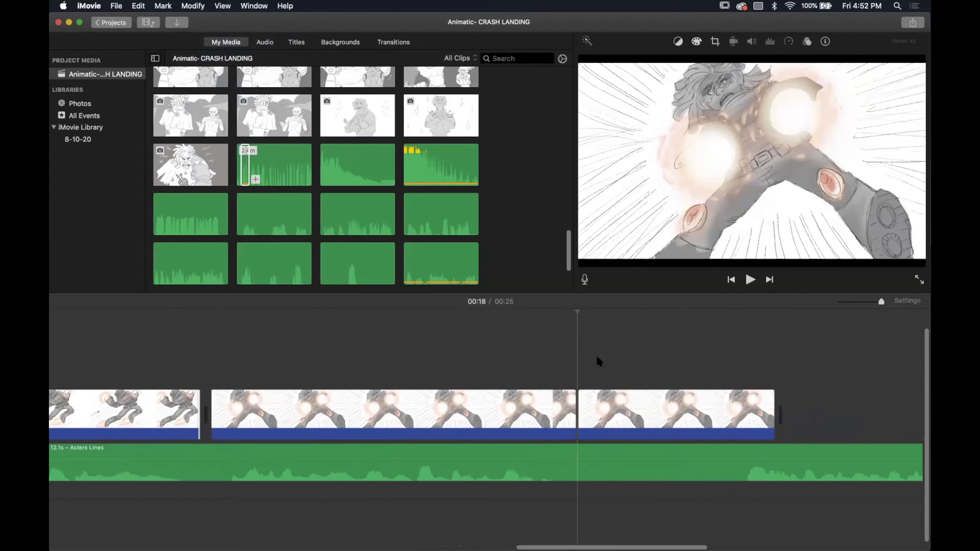
left_click(620, 401)
key("Delete")
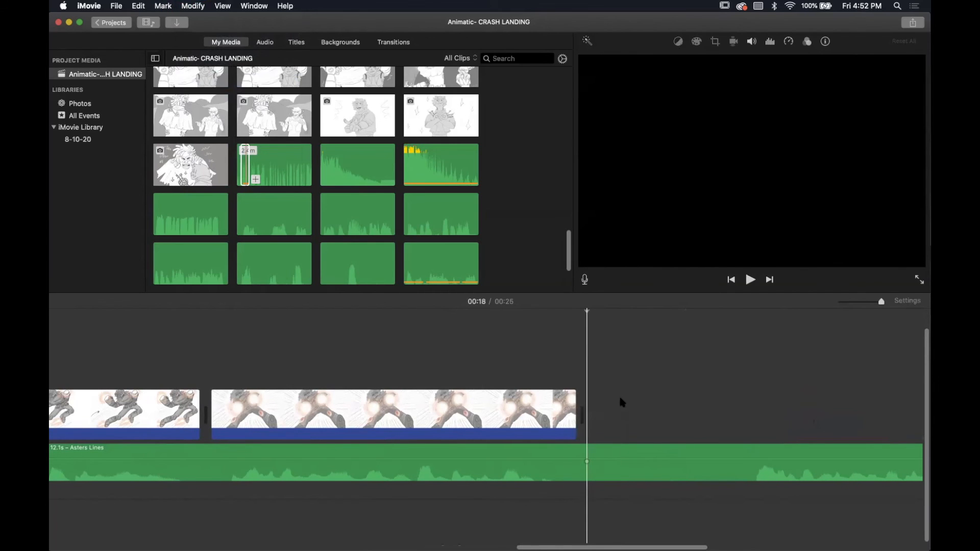
Step: Play the animatic from its beginning through the end of the glowing-fists image to review the timing
scroll(414, 389, "left", 15)
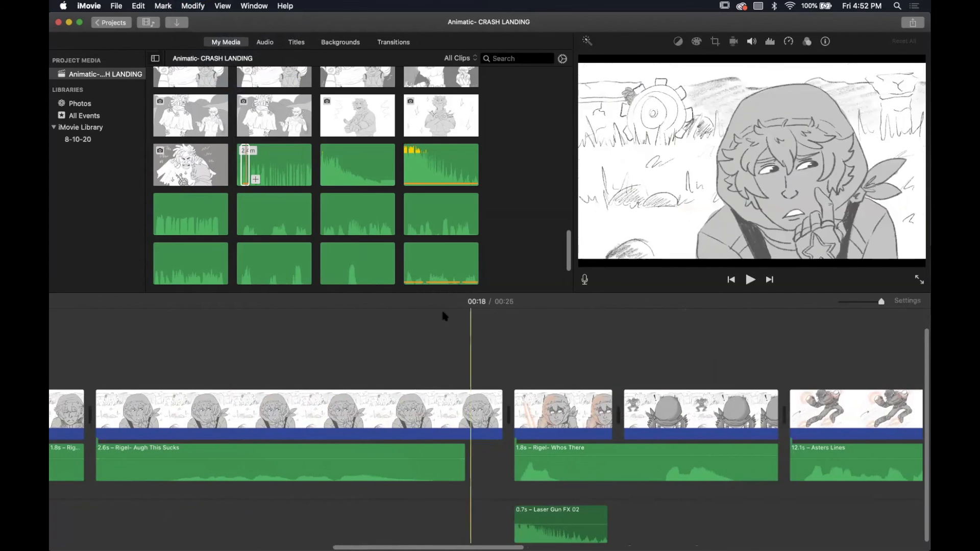
scroll(393, 342, "left", 6)
scroll(393, 342, "left", 8)
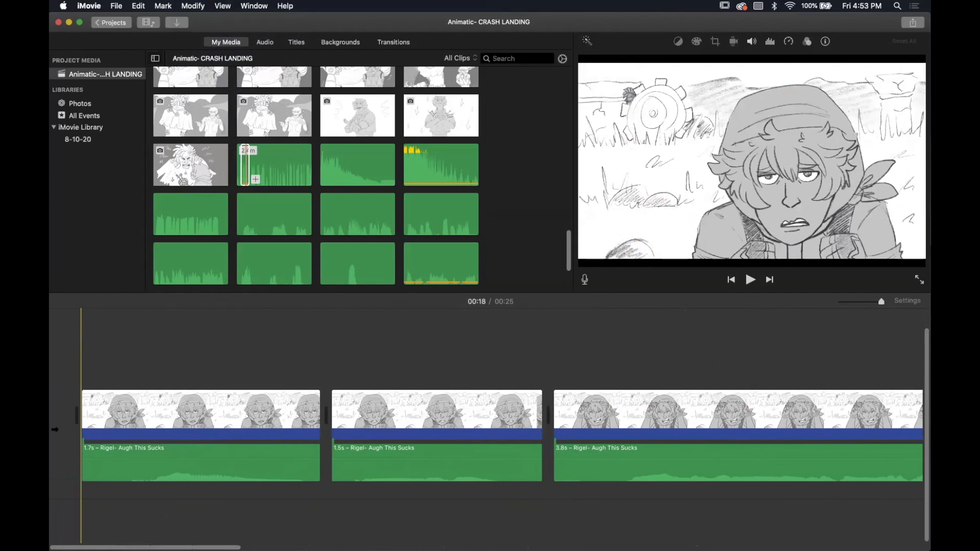
key("space")
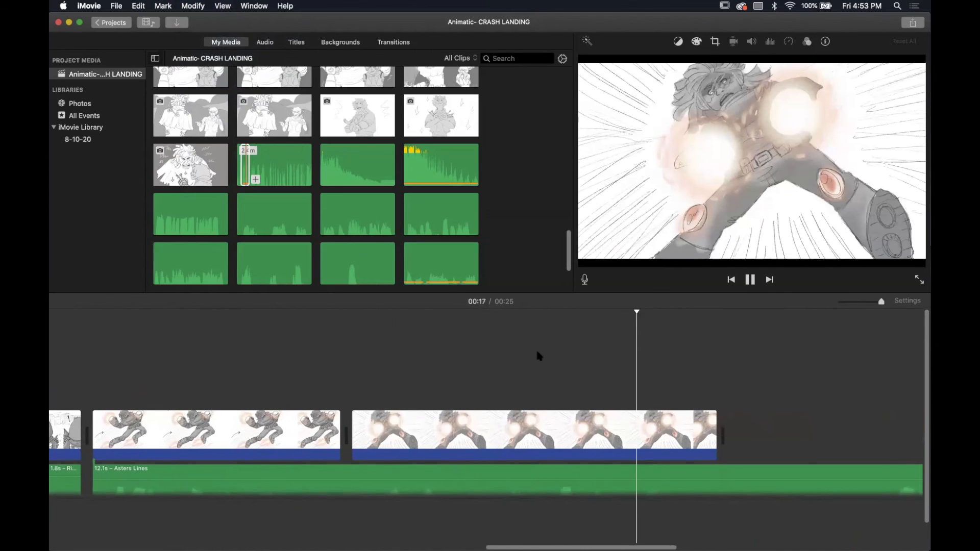
key("space")
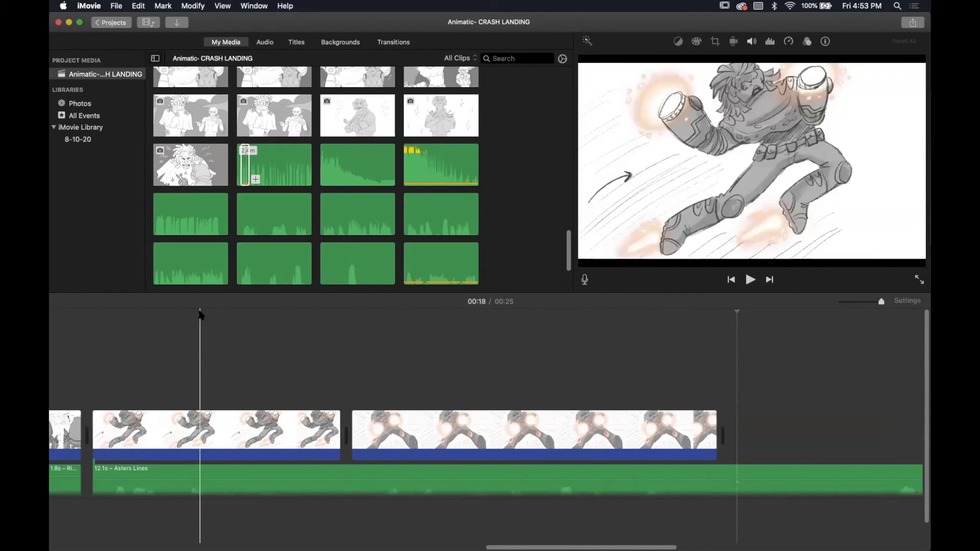
Step: Open the file export settings for the Animatic- CRASH LANDING project
left_click(69, 23)
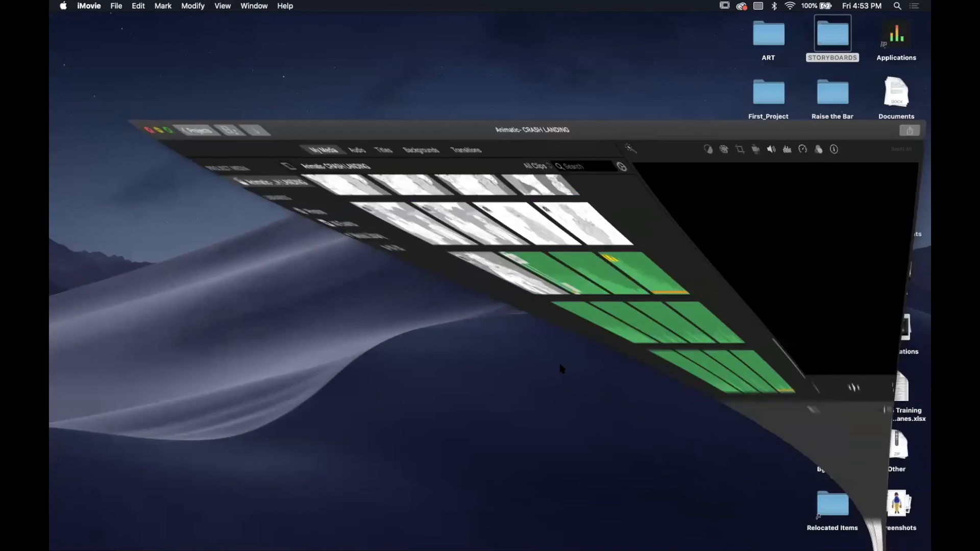
left_click(876, 536)
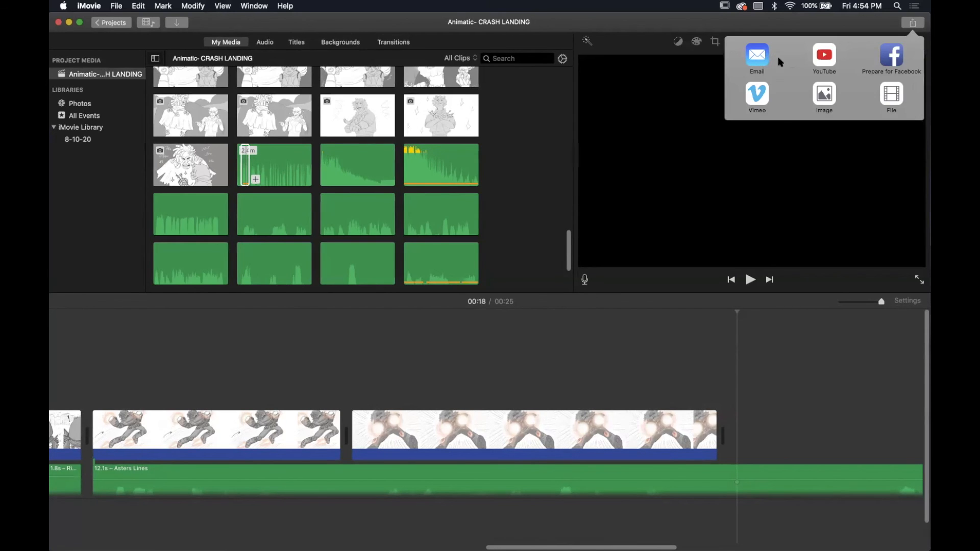
left_click(892, 97)
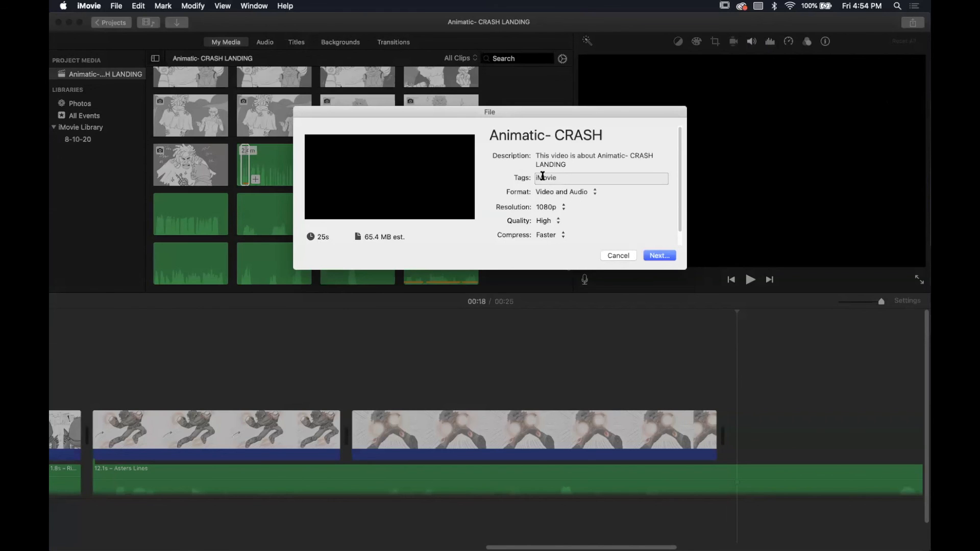
Step: Keep the export title Animatic- CRASH LANDING and save the movie file under that name on the Desktop
left_click(541, 128)
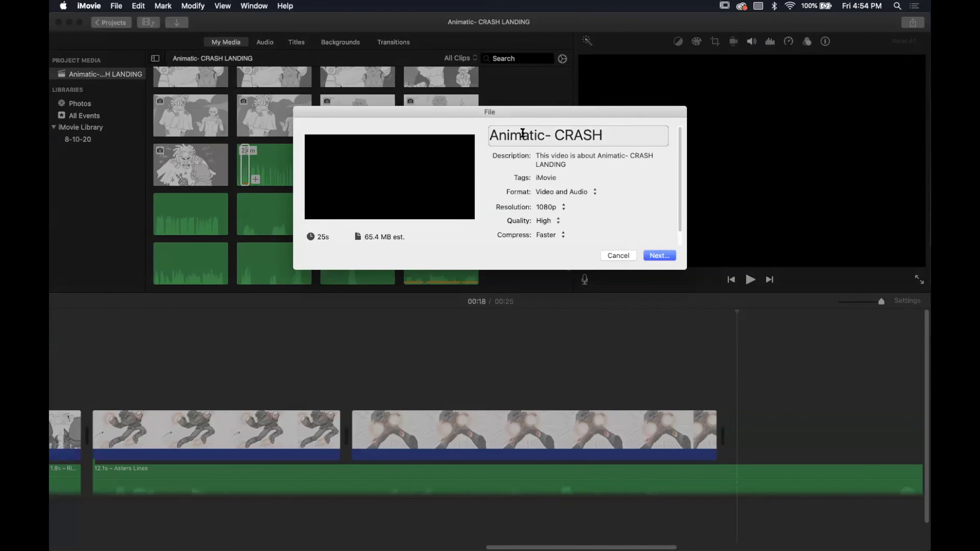
left_click(605, 131)
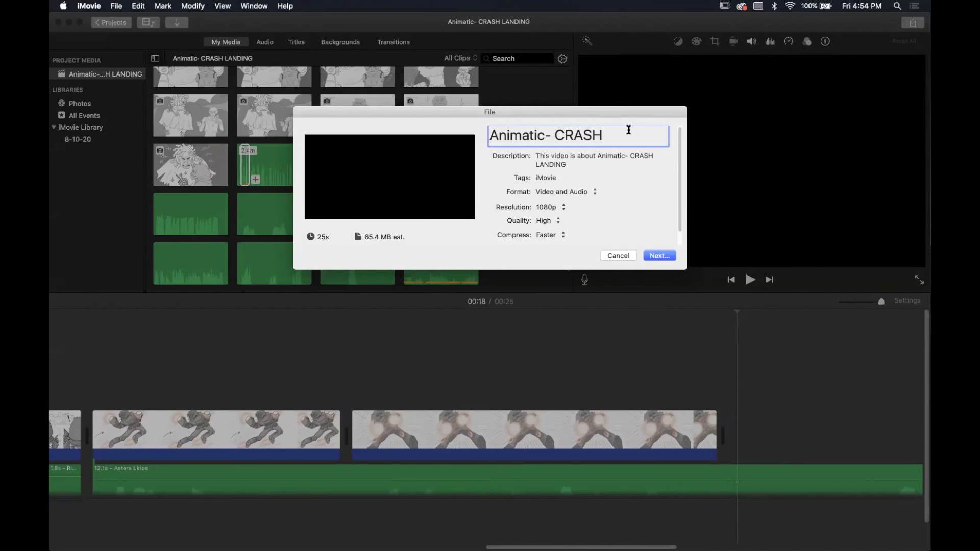
key("BackSpace")
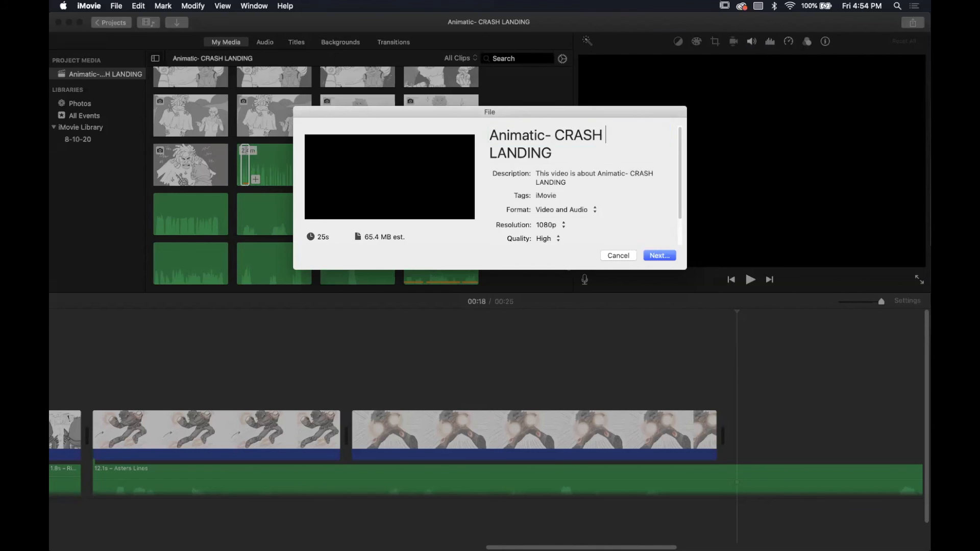
left_click(562, 154)
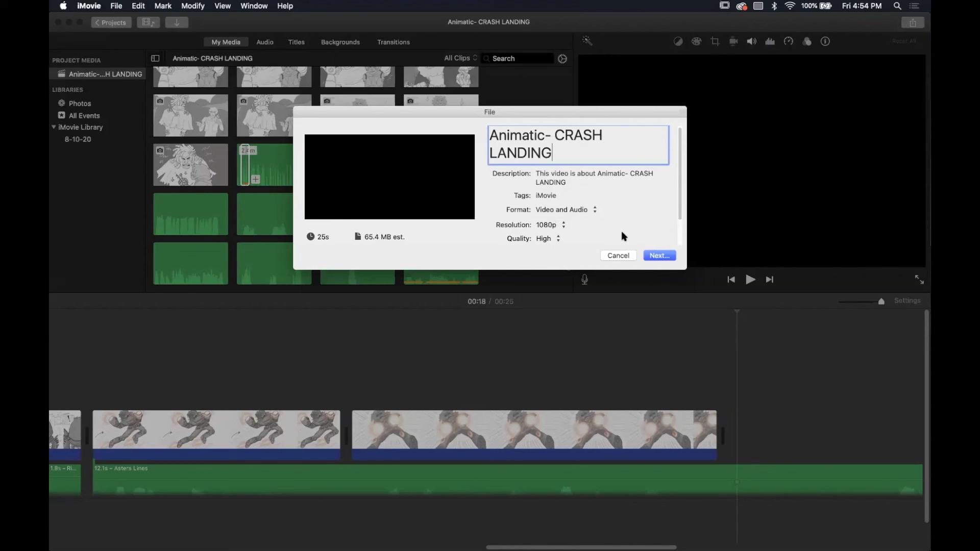
scroll(624, 236, "down", 2)
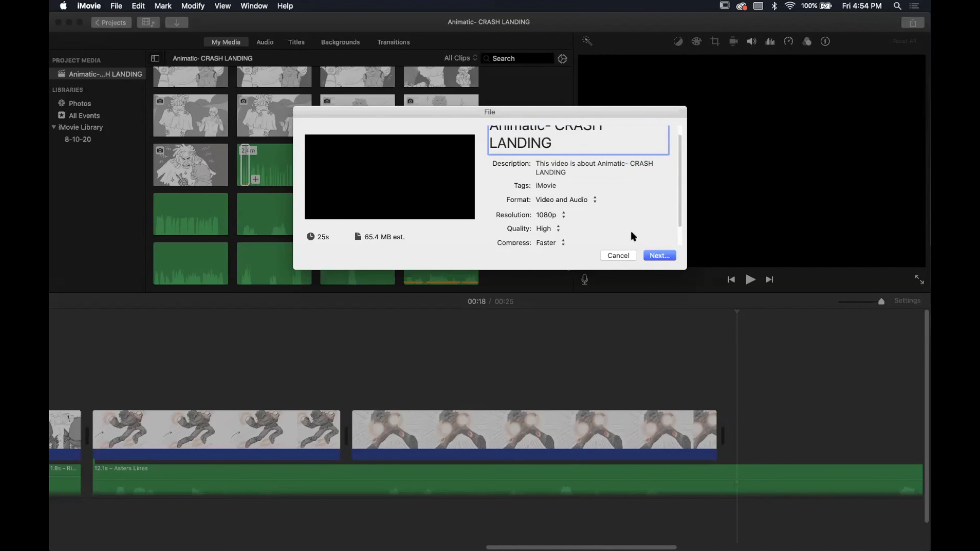
left_click(659, 256)
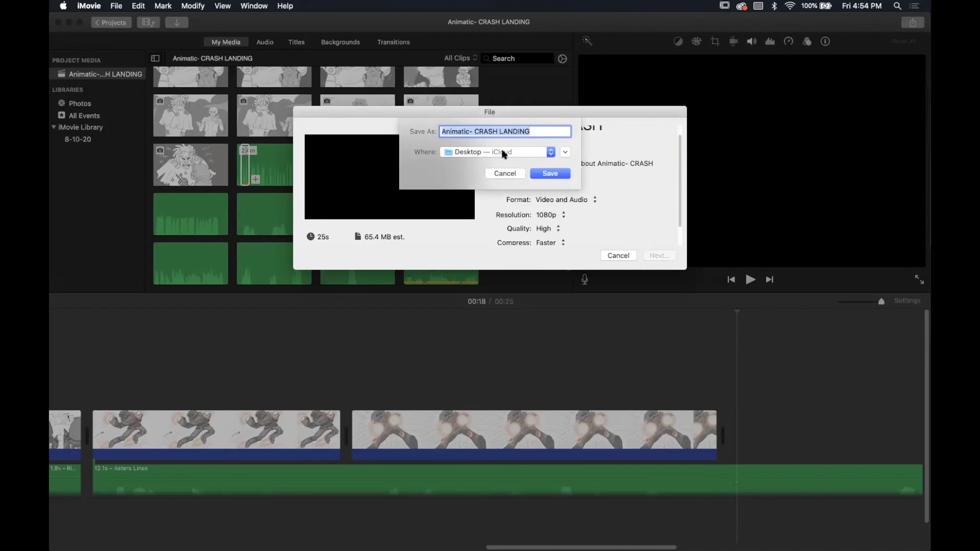
left_click(533, 130)
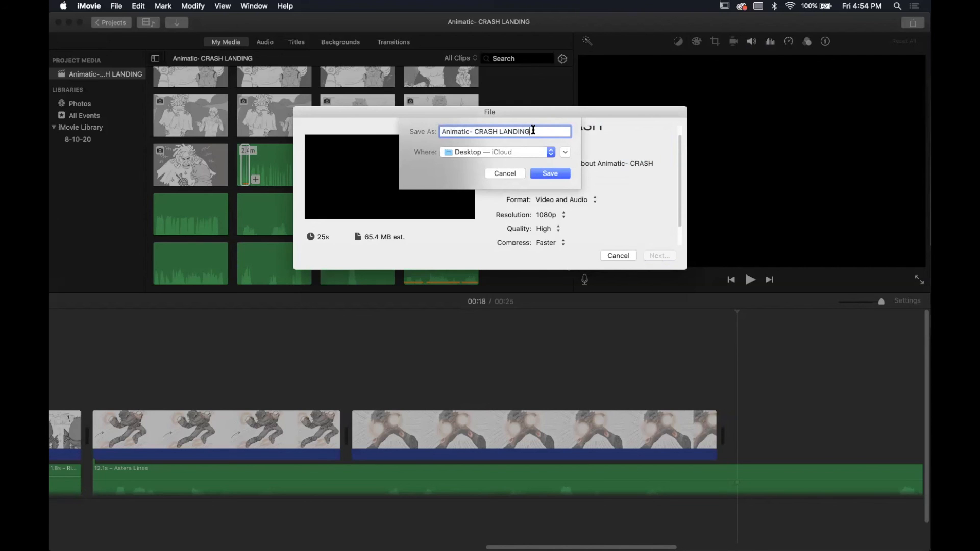
left_click(550, 175)
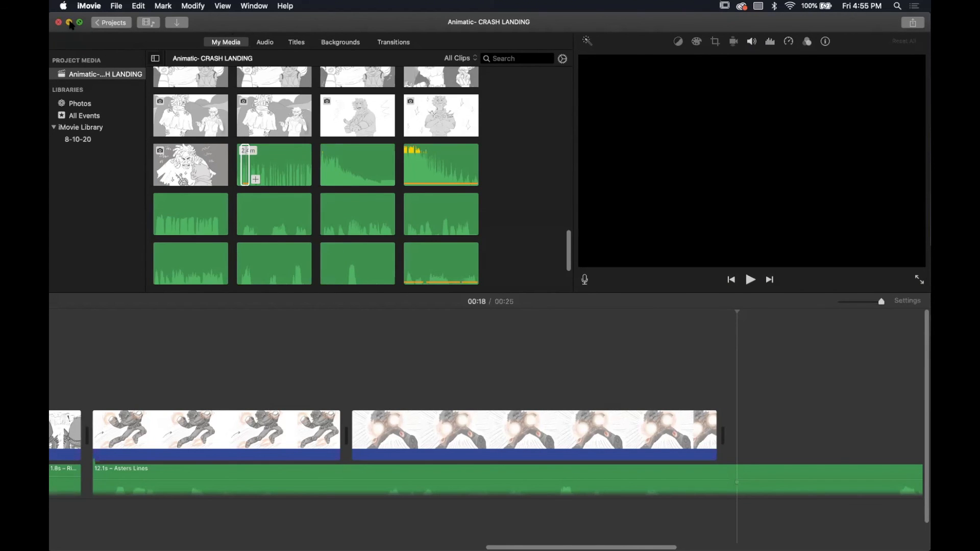
Step: Switch to the finished Crash Landing.mov in QuickTime Player and play it from 00:43 to about 01:41
left_click(69, 23)
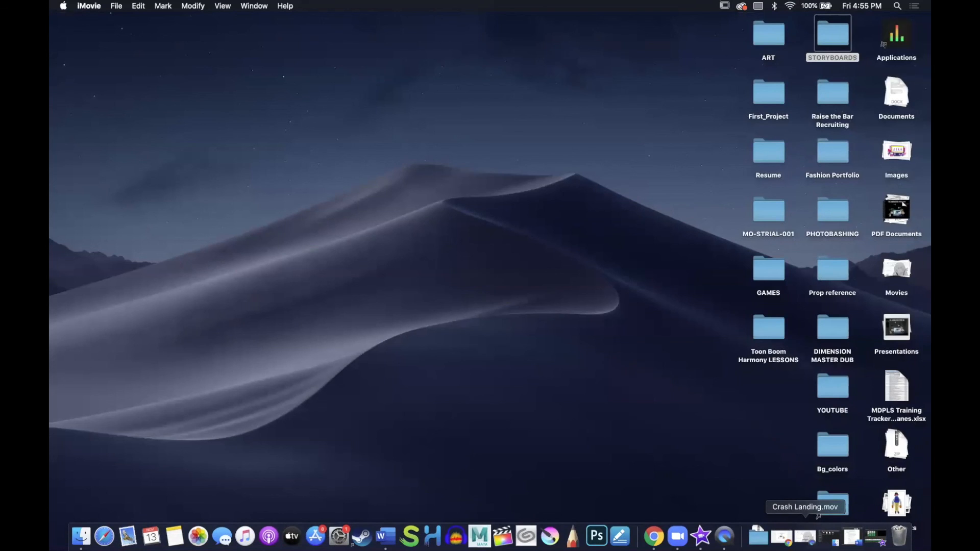
left_click(806, 535)
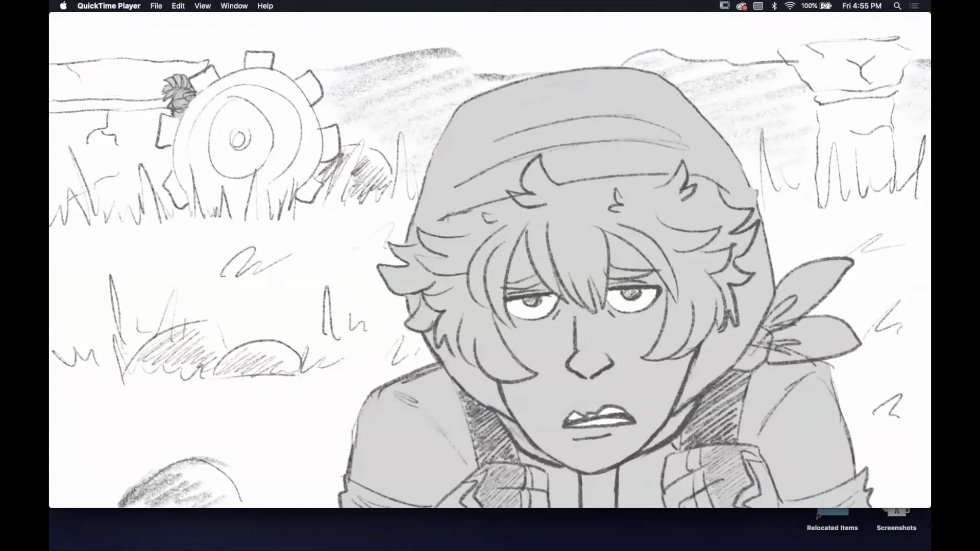
mouse_move(513, 392)
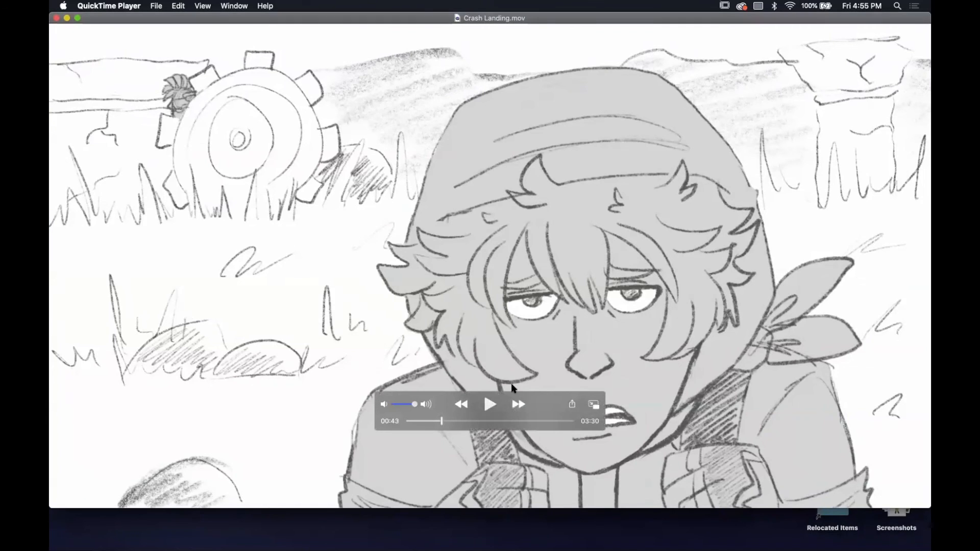
left_click(489, 404)
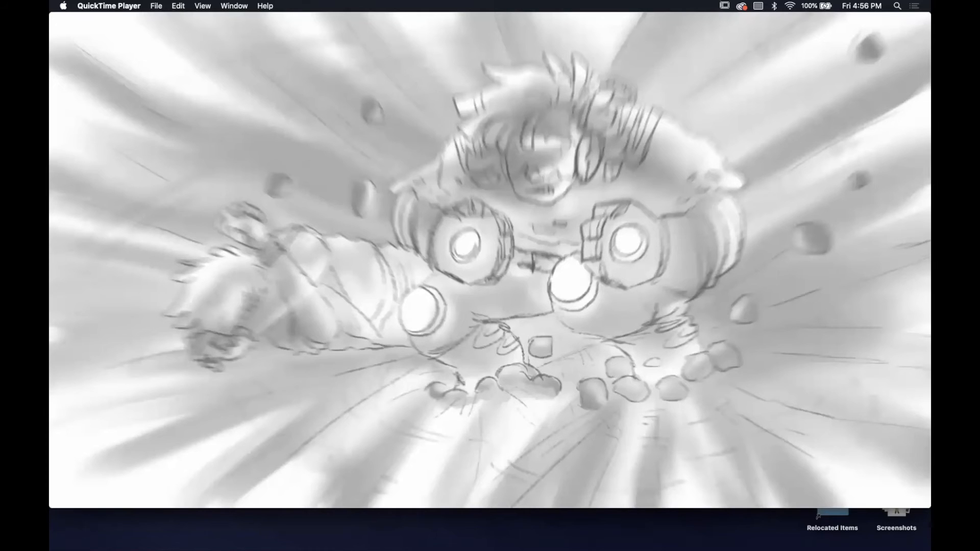
mouse_move(361, 428)
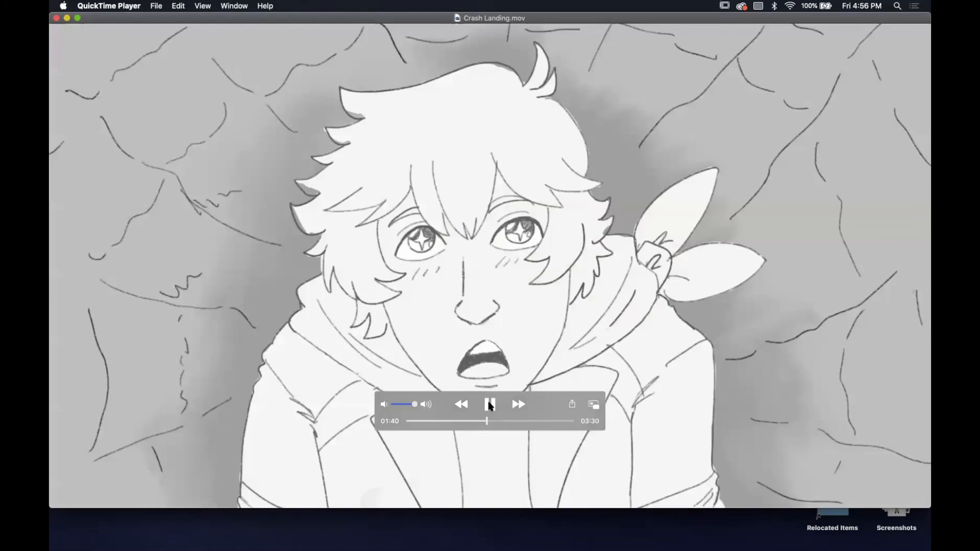
left_click(488, 405)
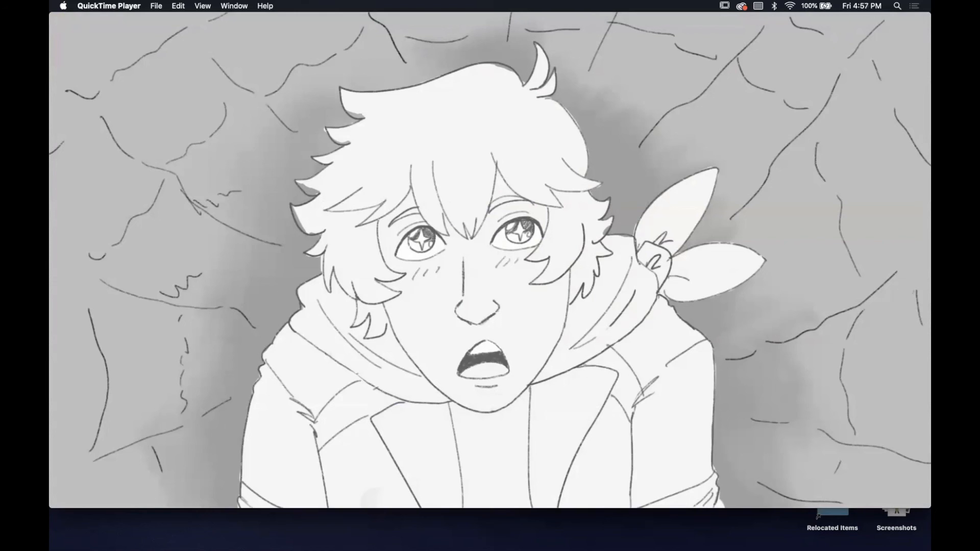
Step: Jump back to 00:55 in the finished movie and play the shot of the character emerging from behind the gear
mouse_move(425, 369)
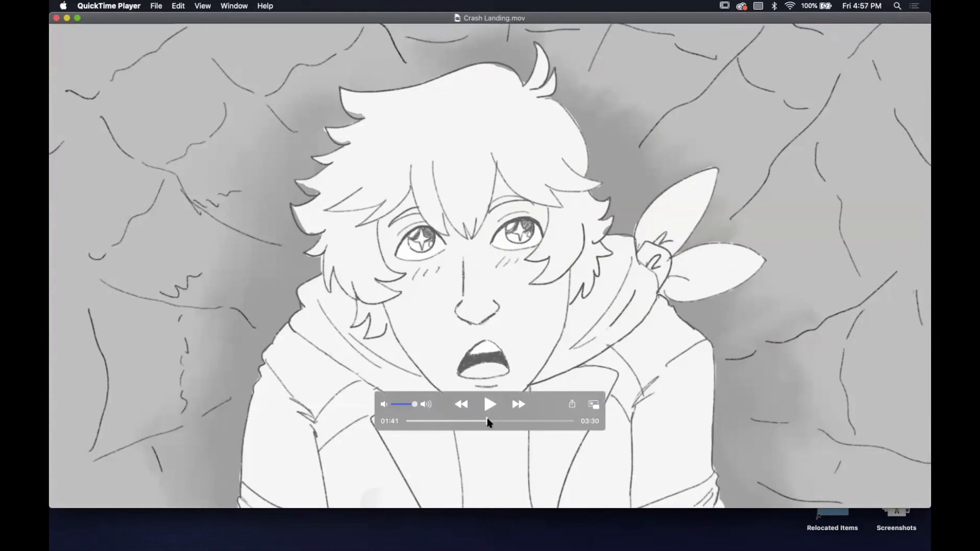
left_click_drag(485, 422, 451, 422)
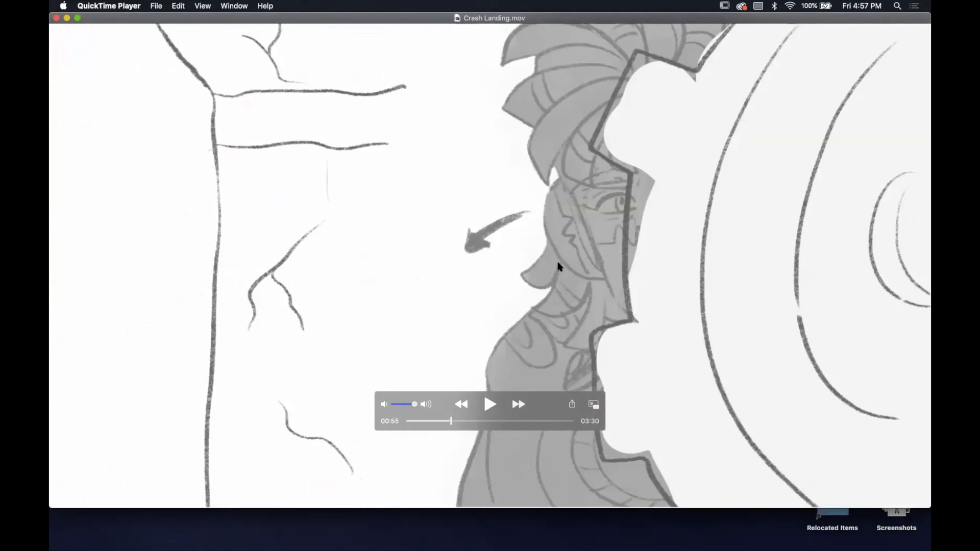
left_click(482, 405)
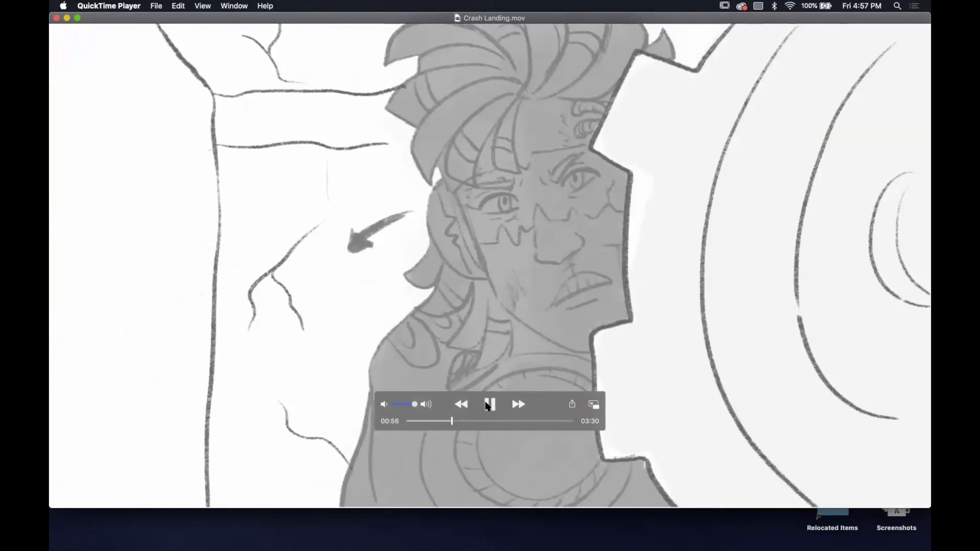
left_click(482, 404)
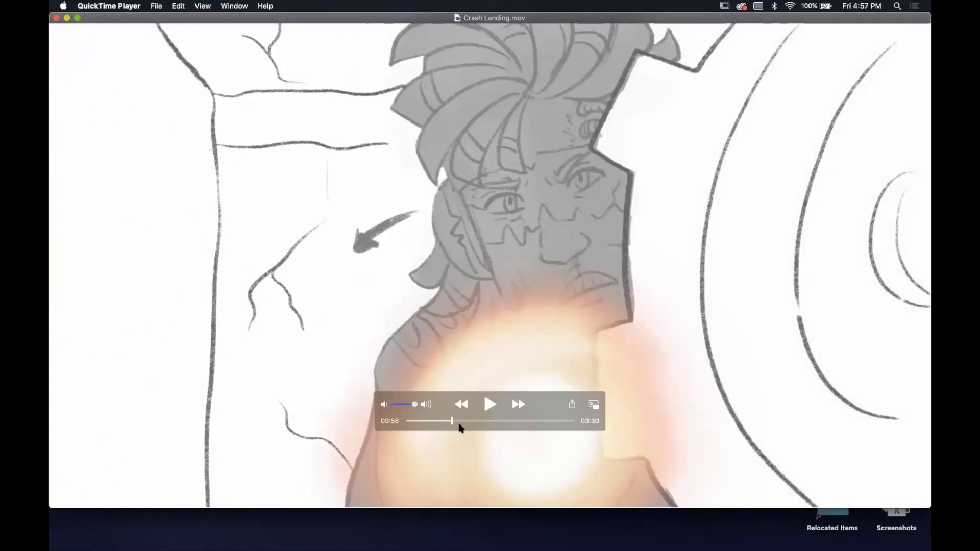
Step: Jump back to 00:16 in the finished movie and play up to the seated character in the mountain landscape
left_click_drag(446, 423, 418, 422)
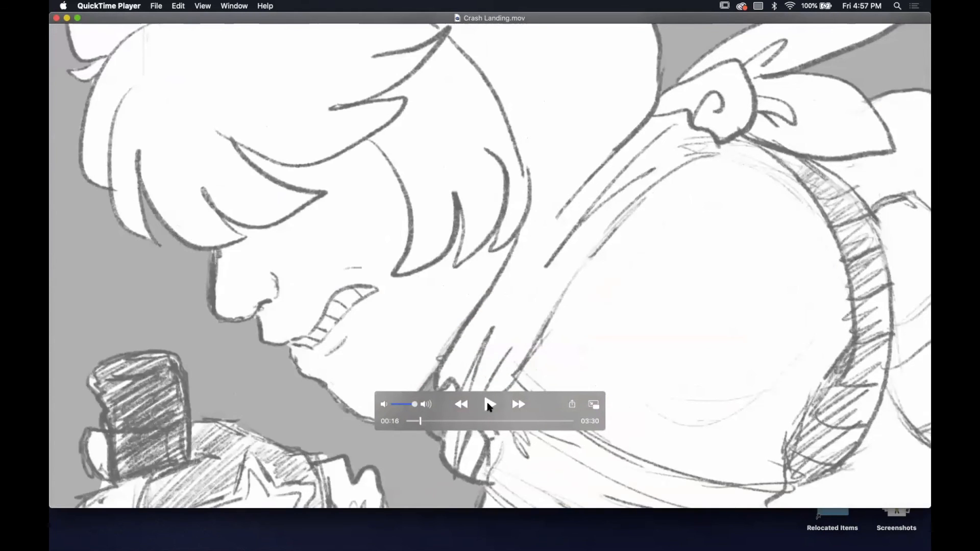
left_click(489, 406)
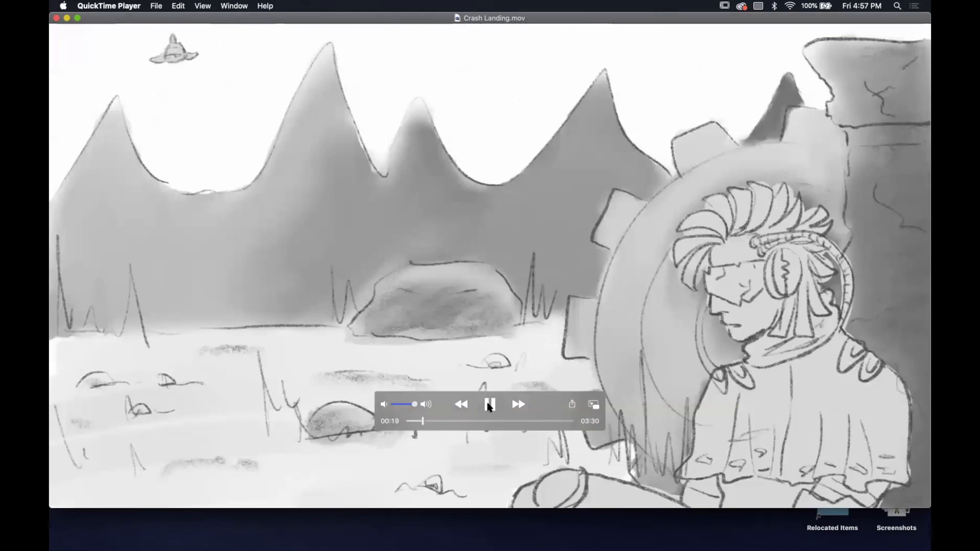
left_click(488, 405)
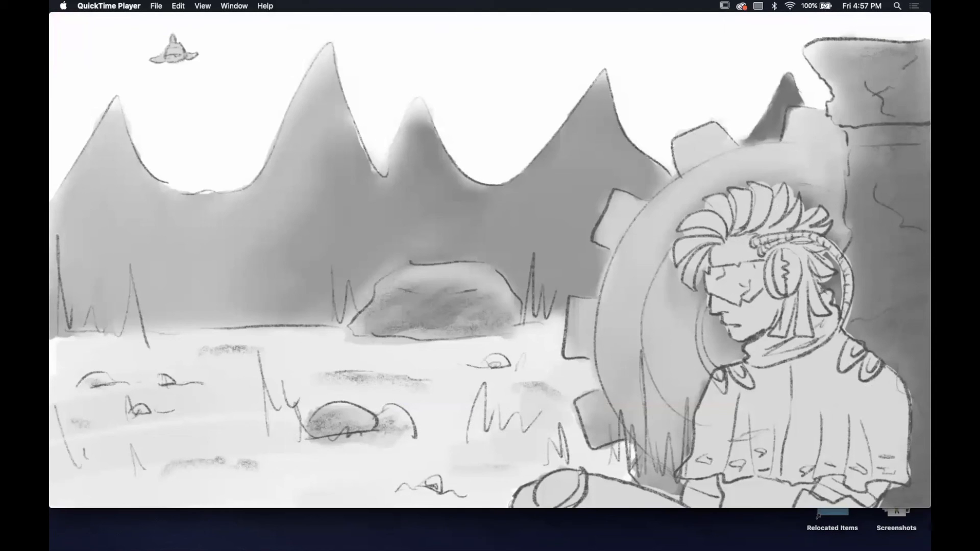
Step: Jump back to 00:06 in the finished movie and play the spaceship flying past the asteroids until about 00:08
mouse_move(376, 378)
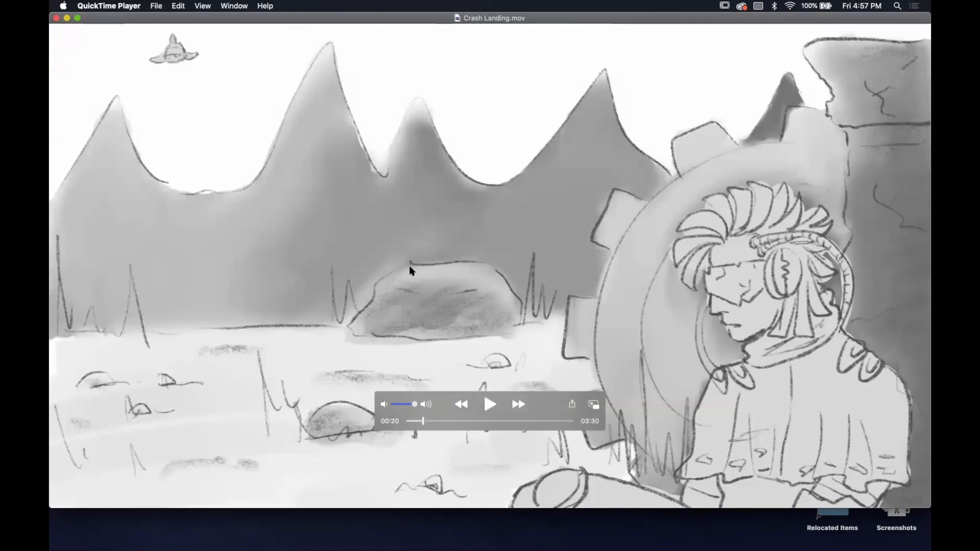
left_click(414, 421)
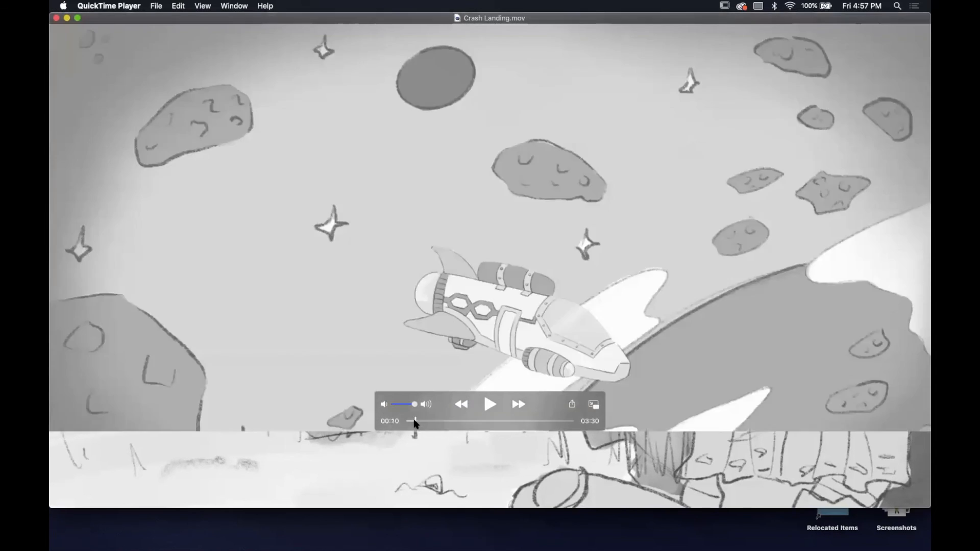
left_click(413, 422)
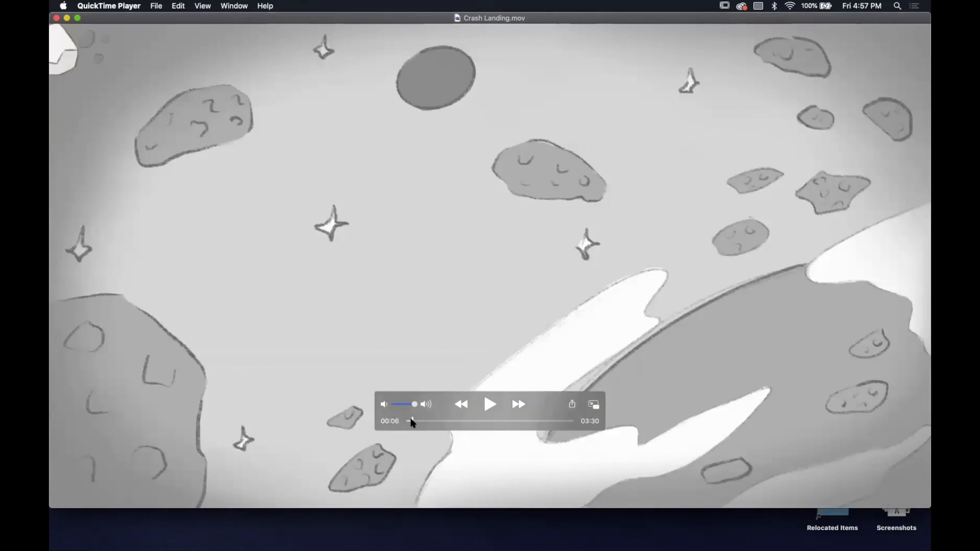
left_click(491, 400)
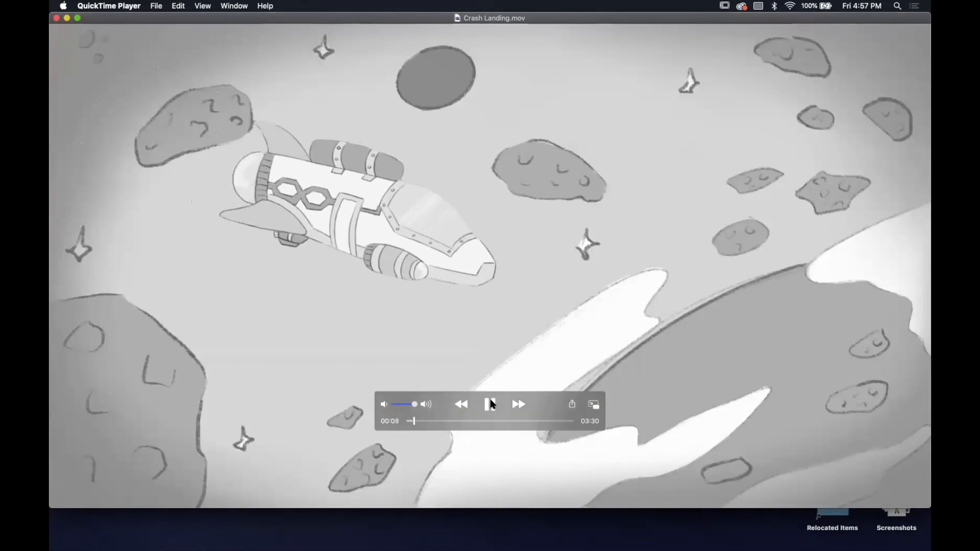
left_click(491, 404)
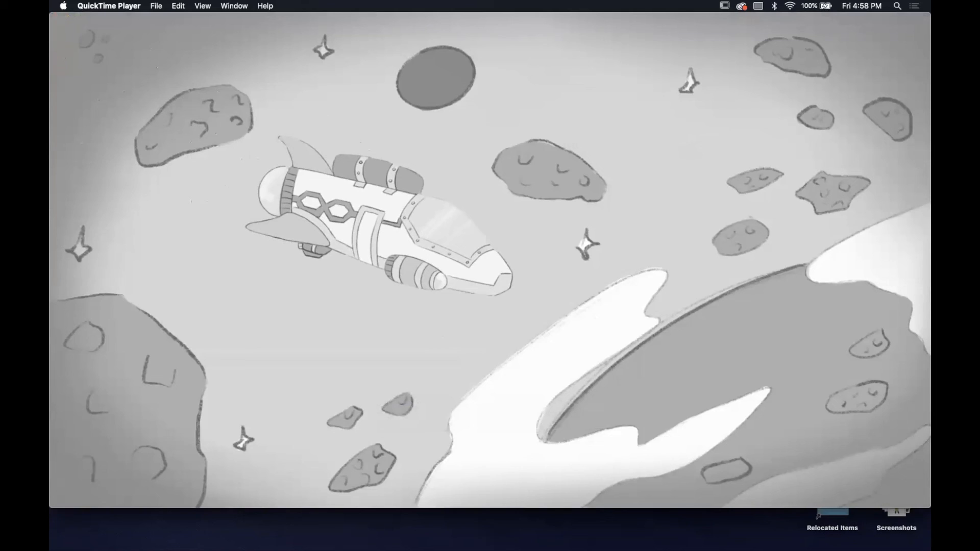
mouse_move(547, 316)
mouse_move(514, 313)
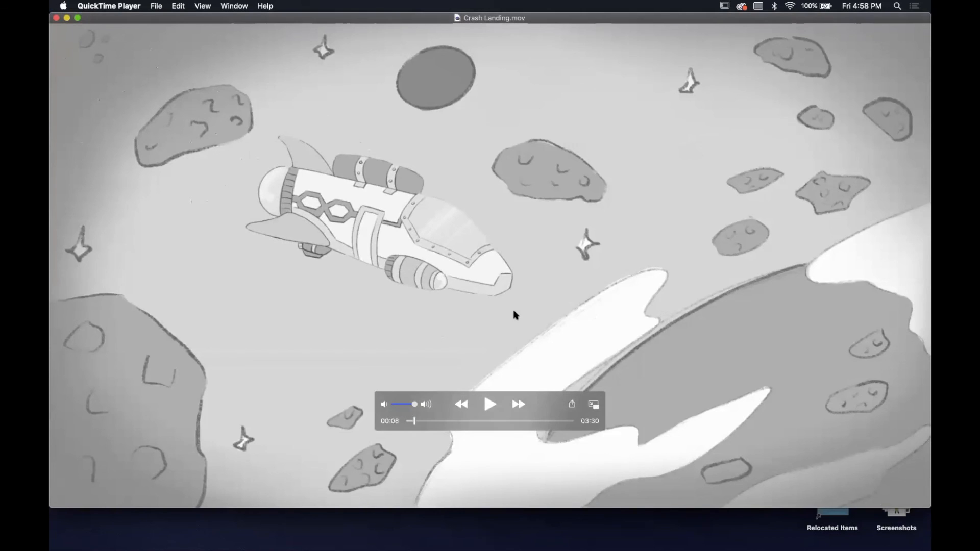